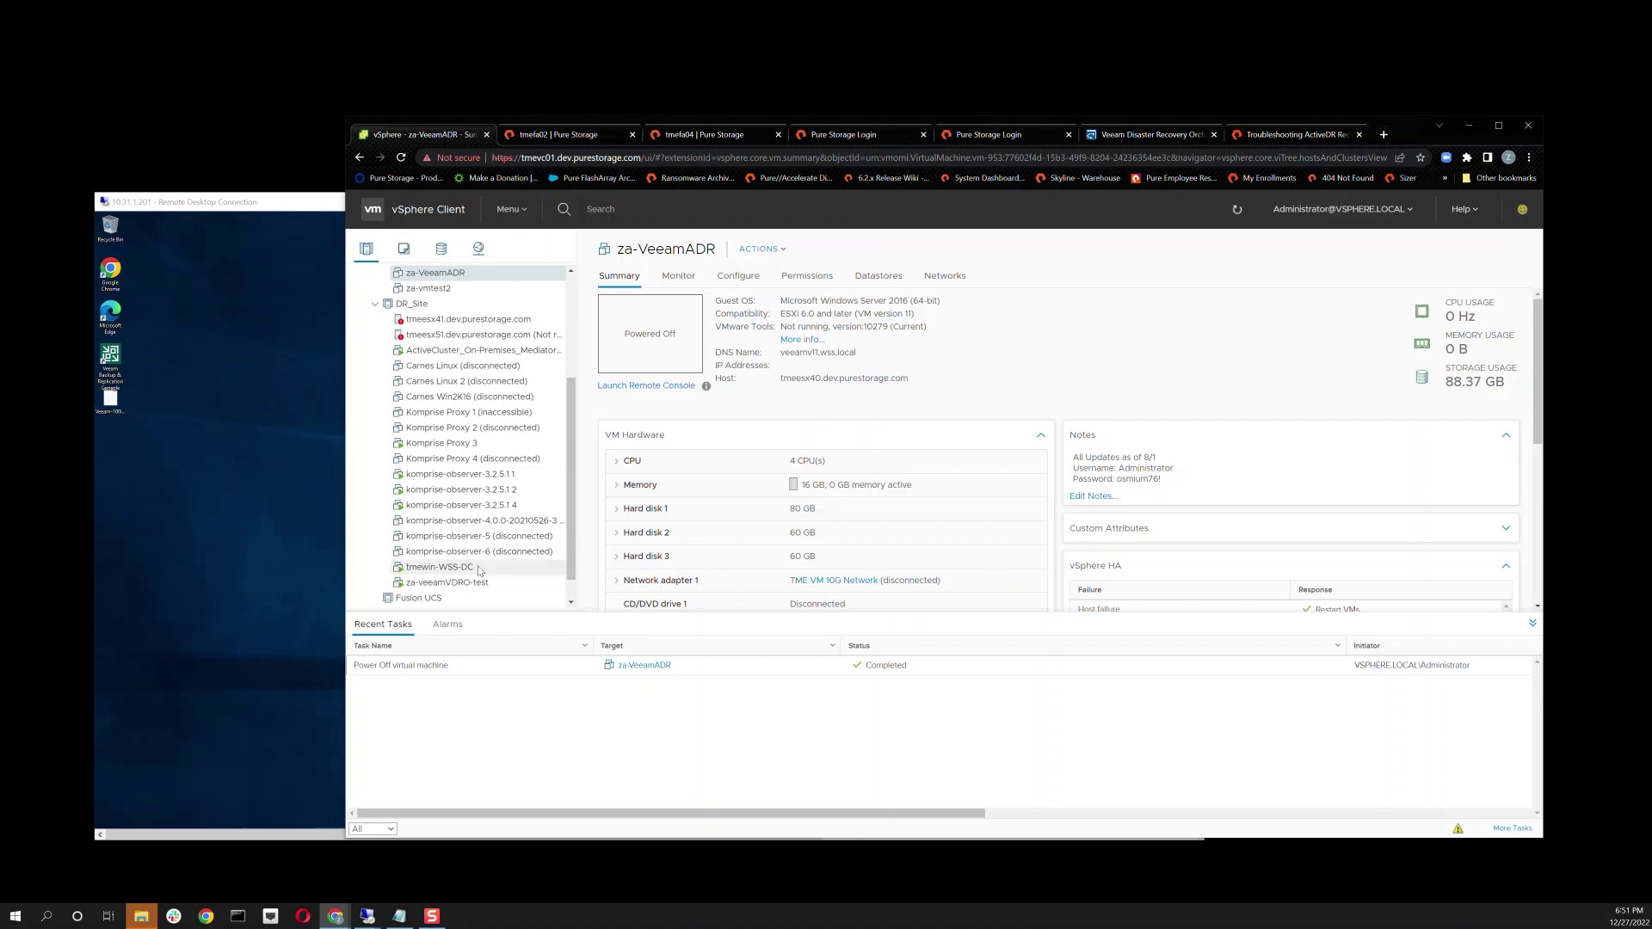
Check the remote desktop session to the Veeam backup server at 10.31.1.201
scroll(479, 571, up, 4)
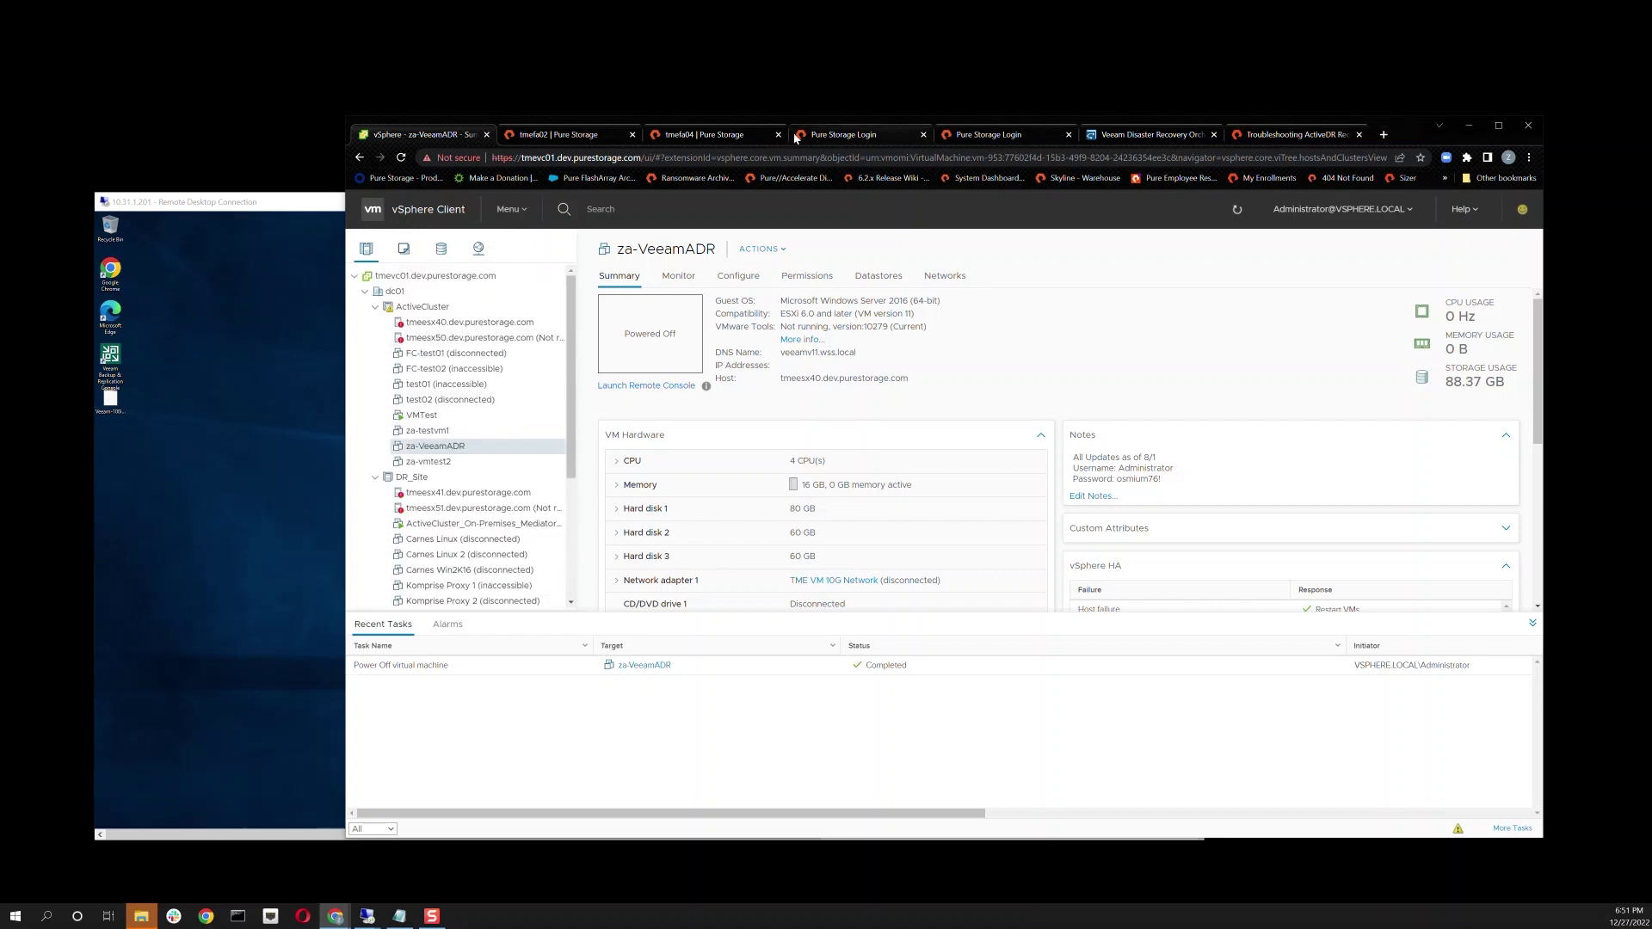
click(293, 209)
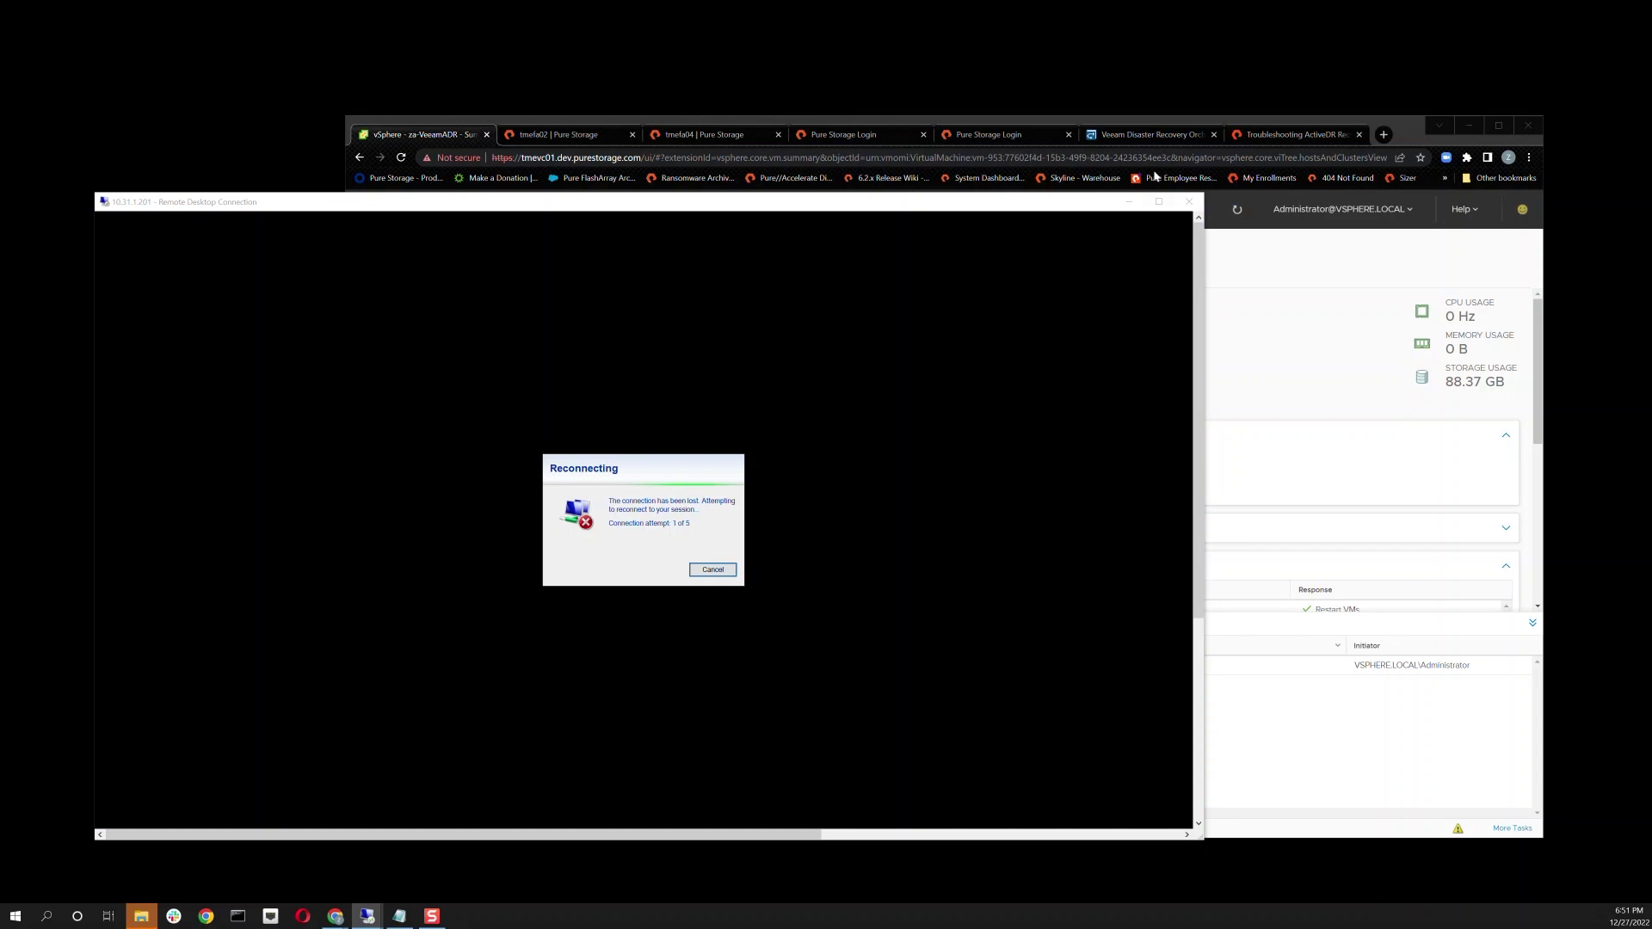
Try to run the TestVM-DR-Restore plan in Veeam Disaster Recovery Orchestrator with the account password, the DR recovery location and the latest restore point
click(1152, 136)
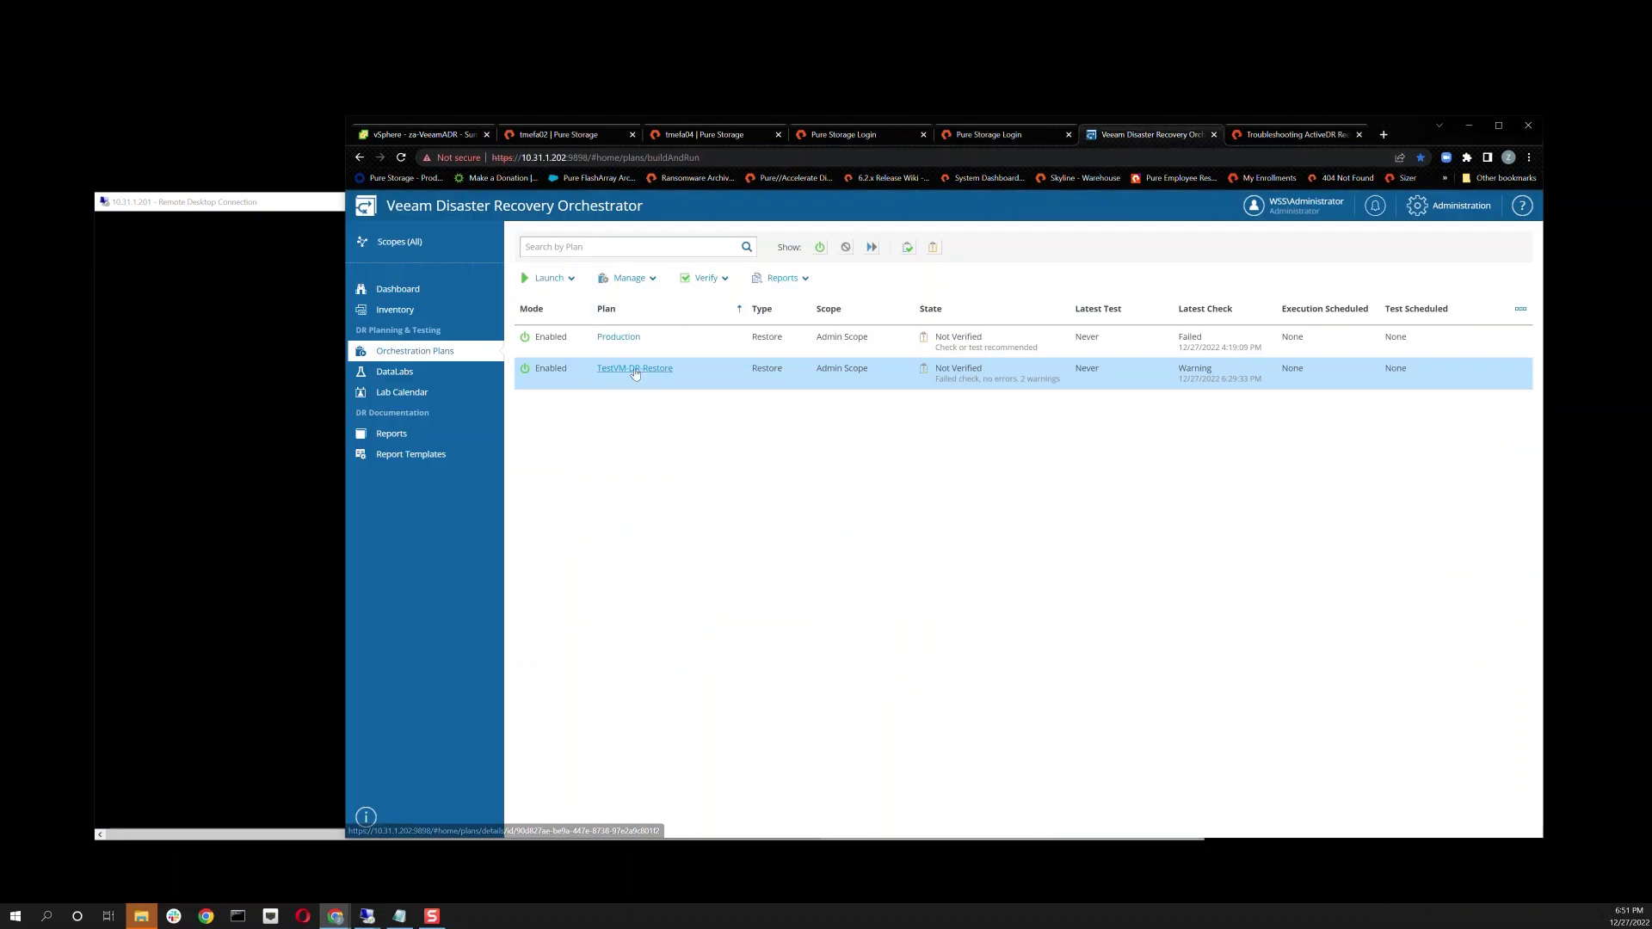
click(576, 288)
click(551, 300)
click(901, 422)
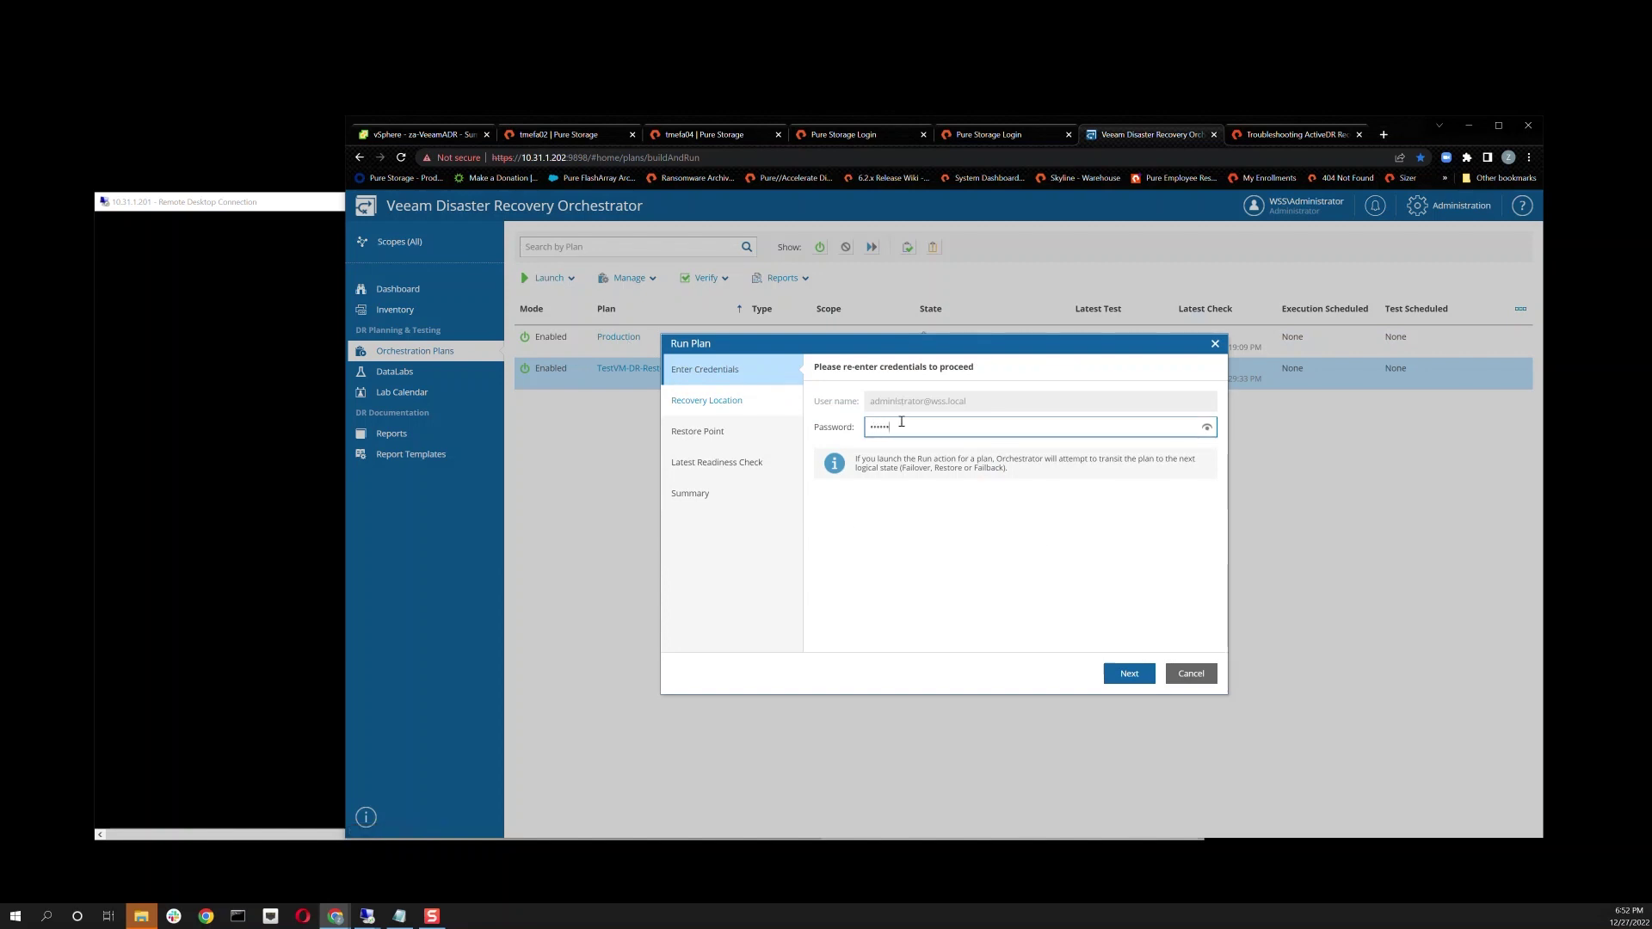
key(Return)
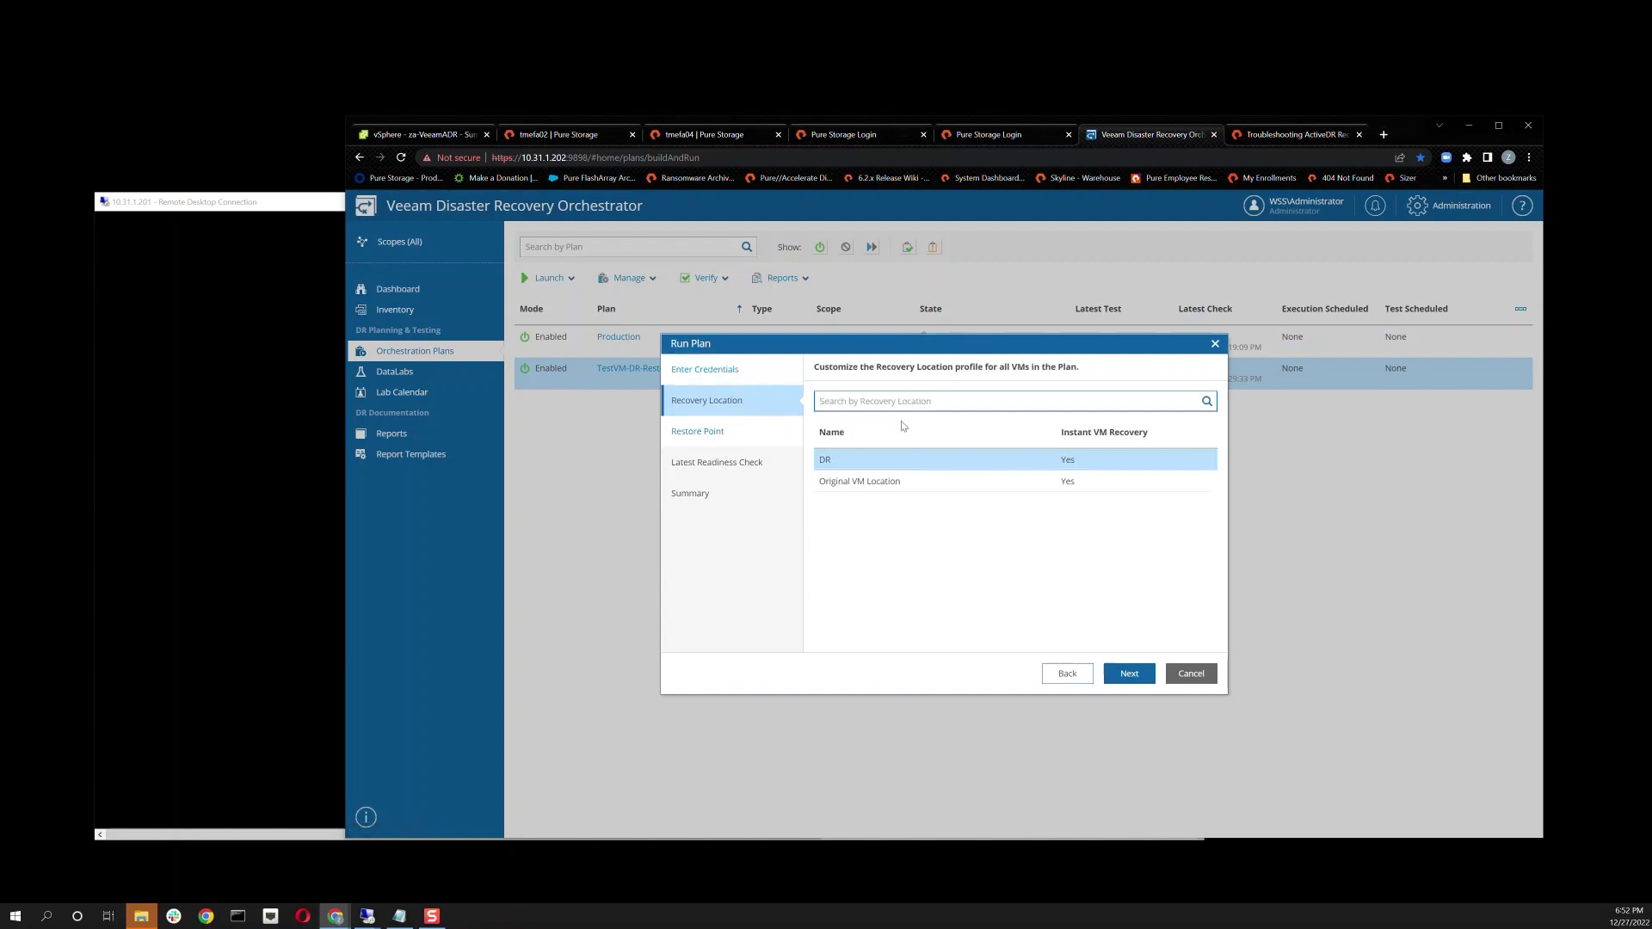
click(1128, 673)
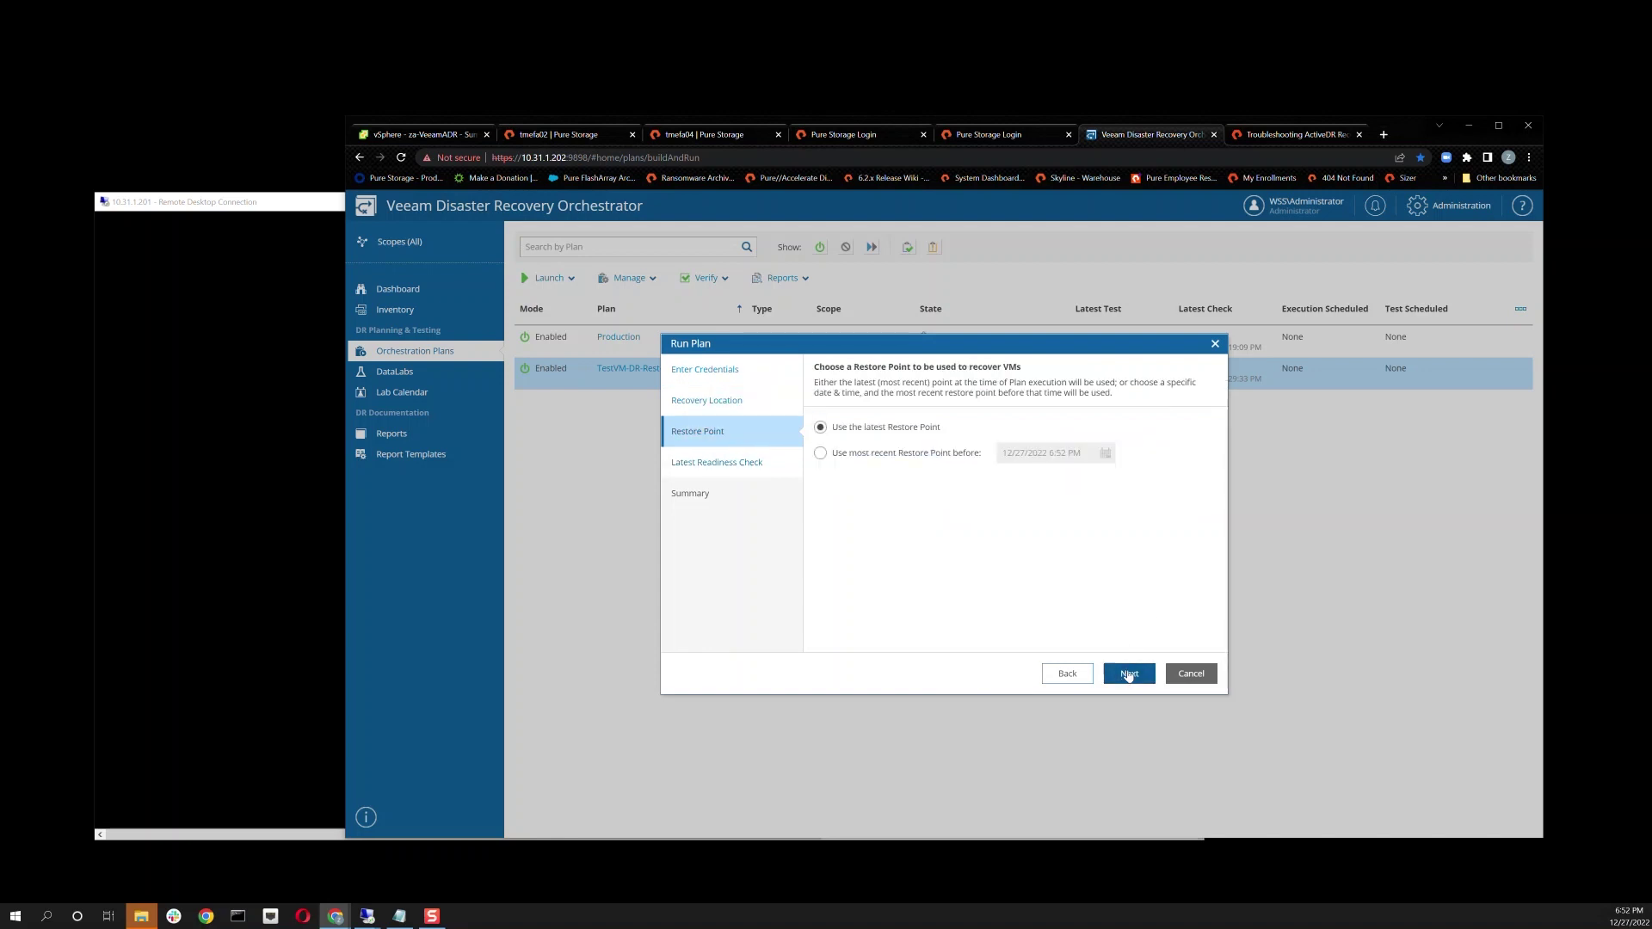
click(1129, 673)
click(1129, 673)
click(1129, 673)
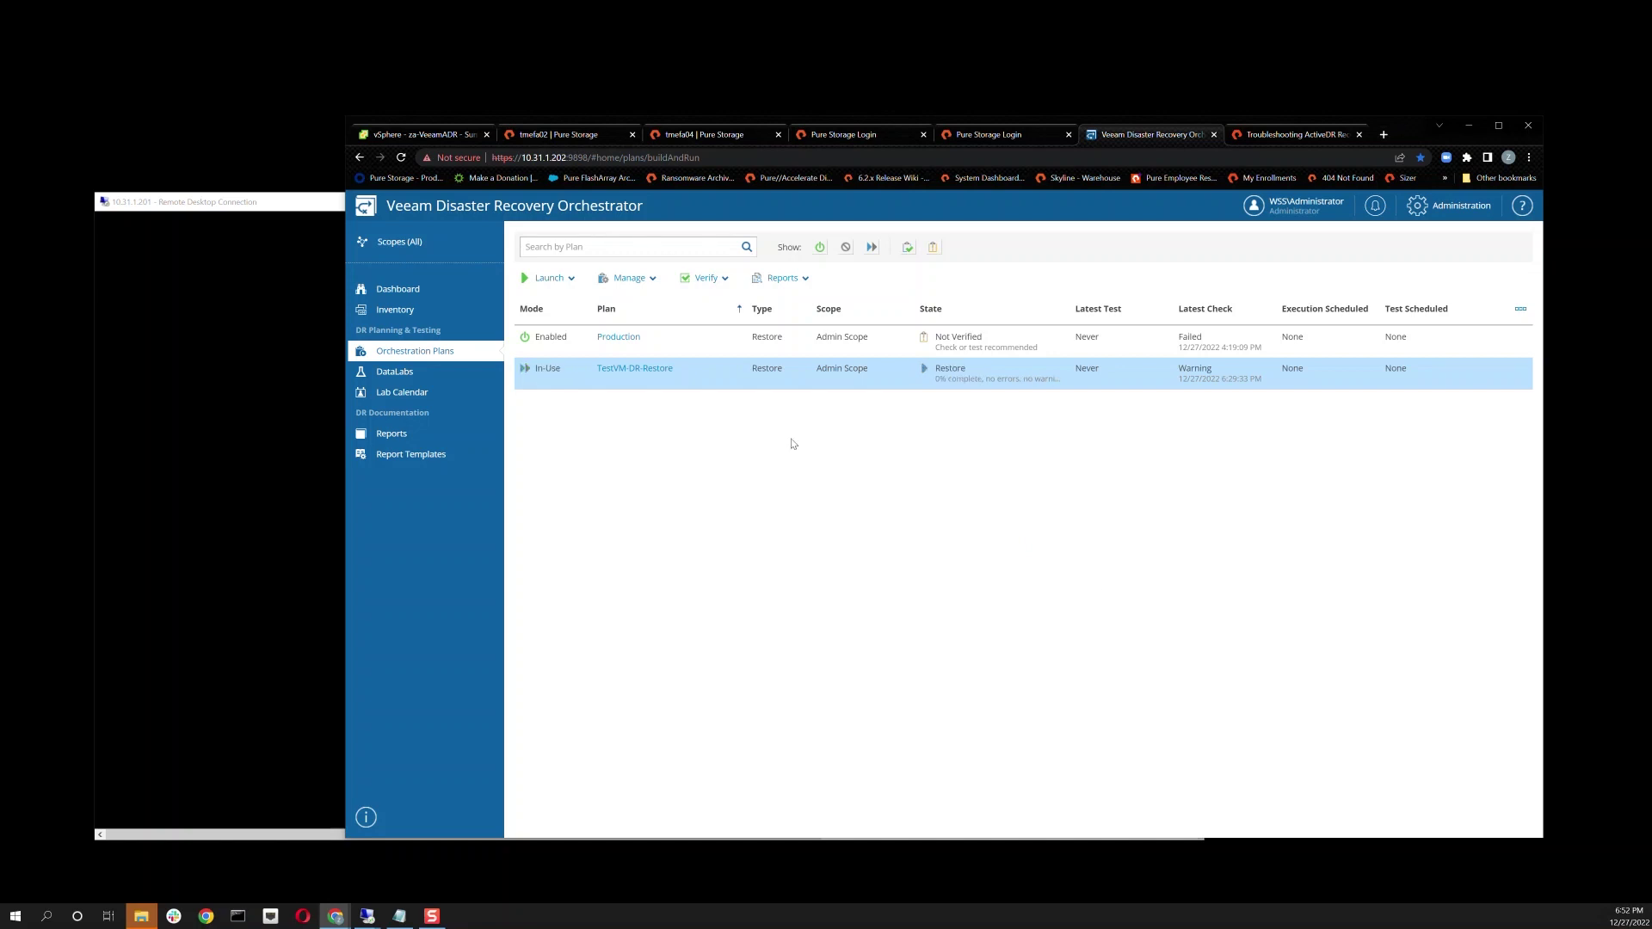
Examine the TestVM-DR-Restore plan details and read the Restore - Recovery step log for za-testvm1
click(636, 370)
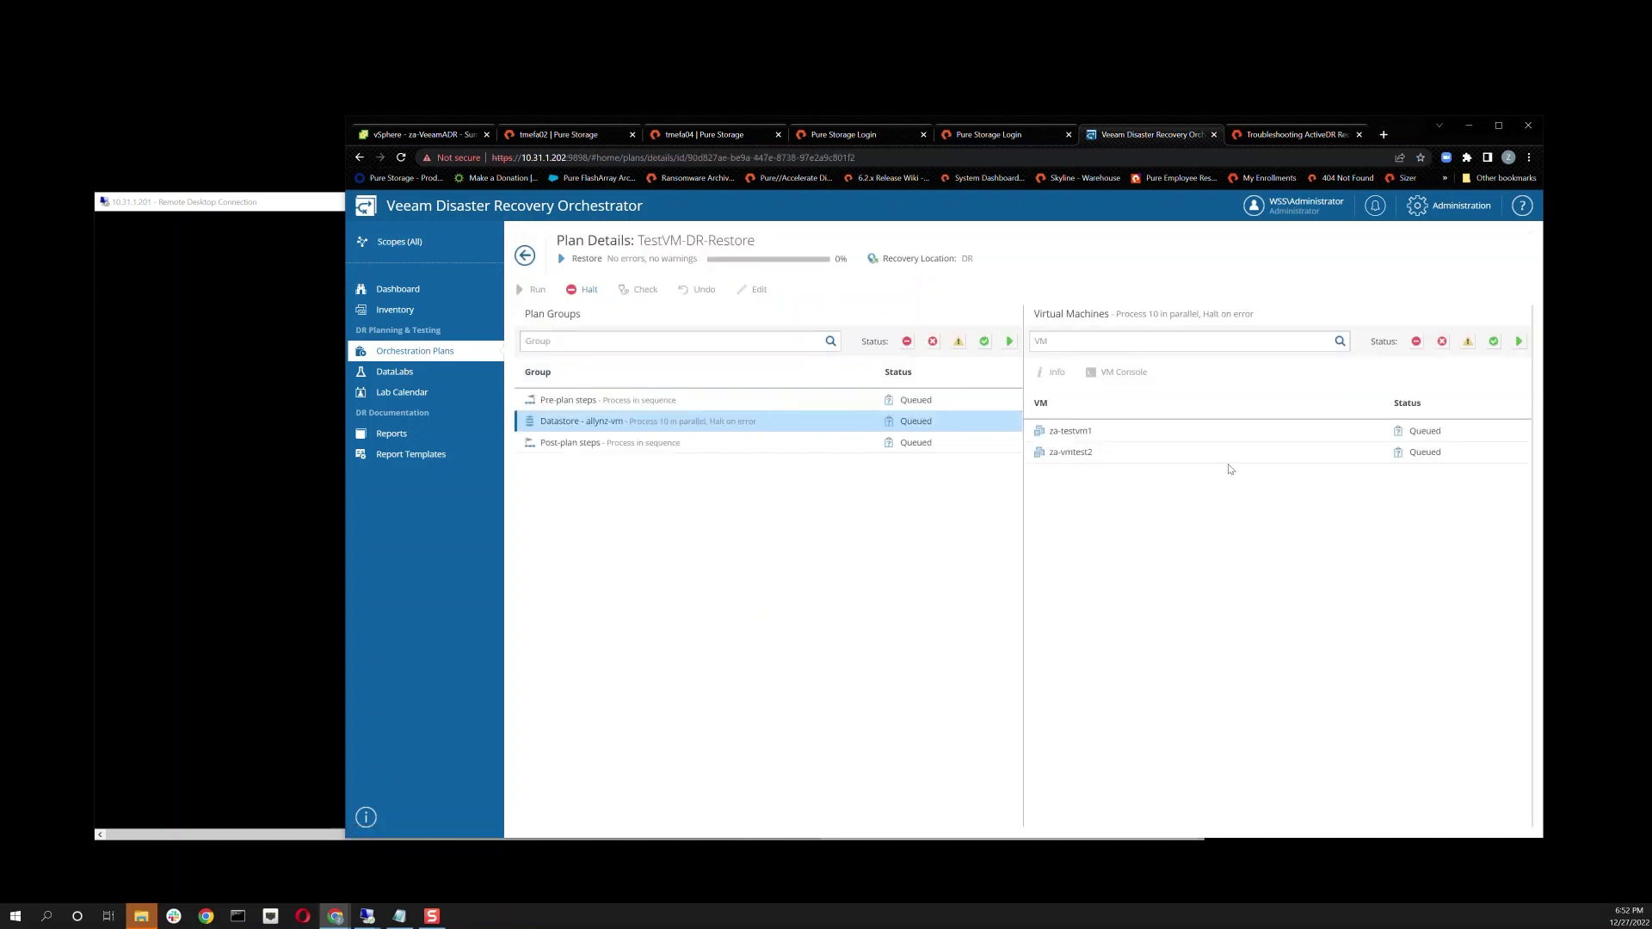
click(1212, 430)
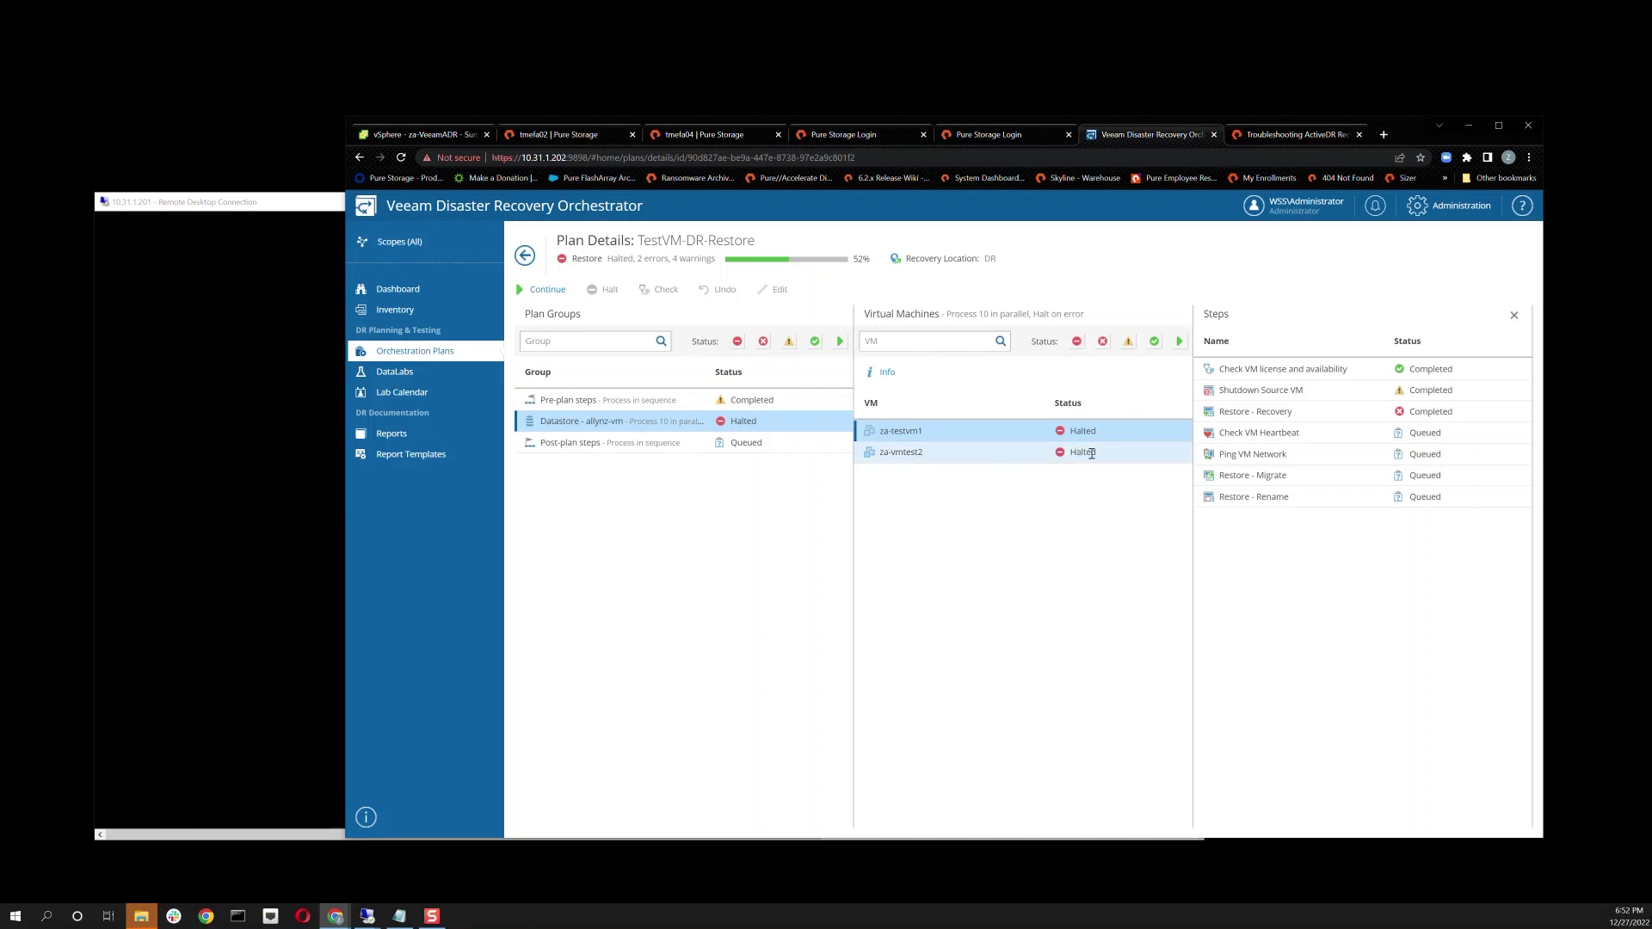
click(1389, 412)
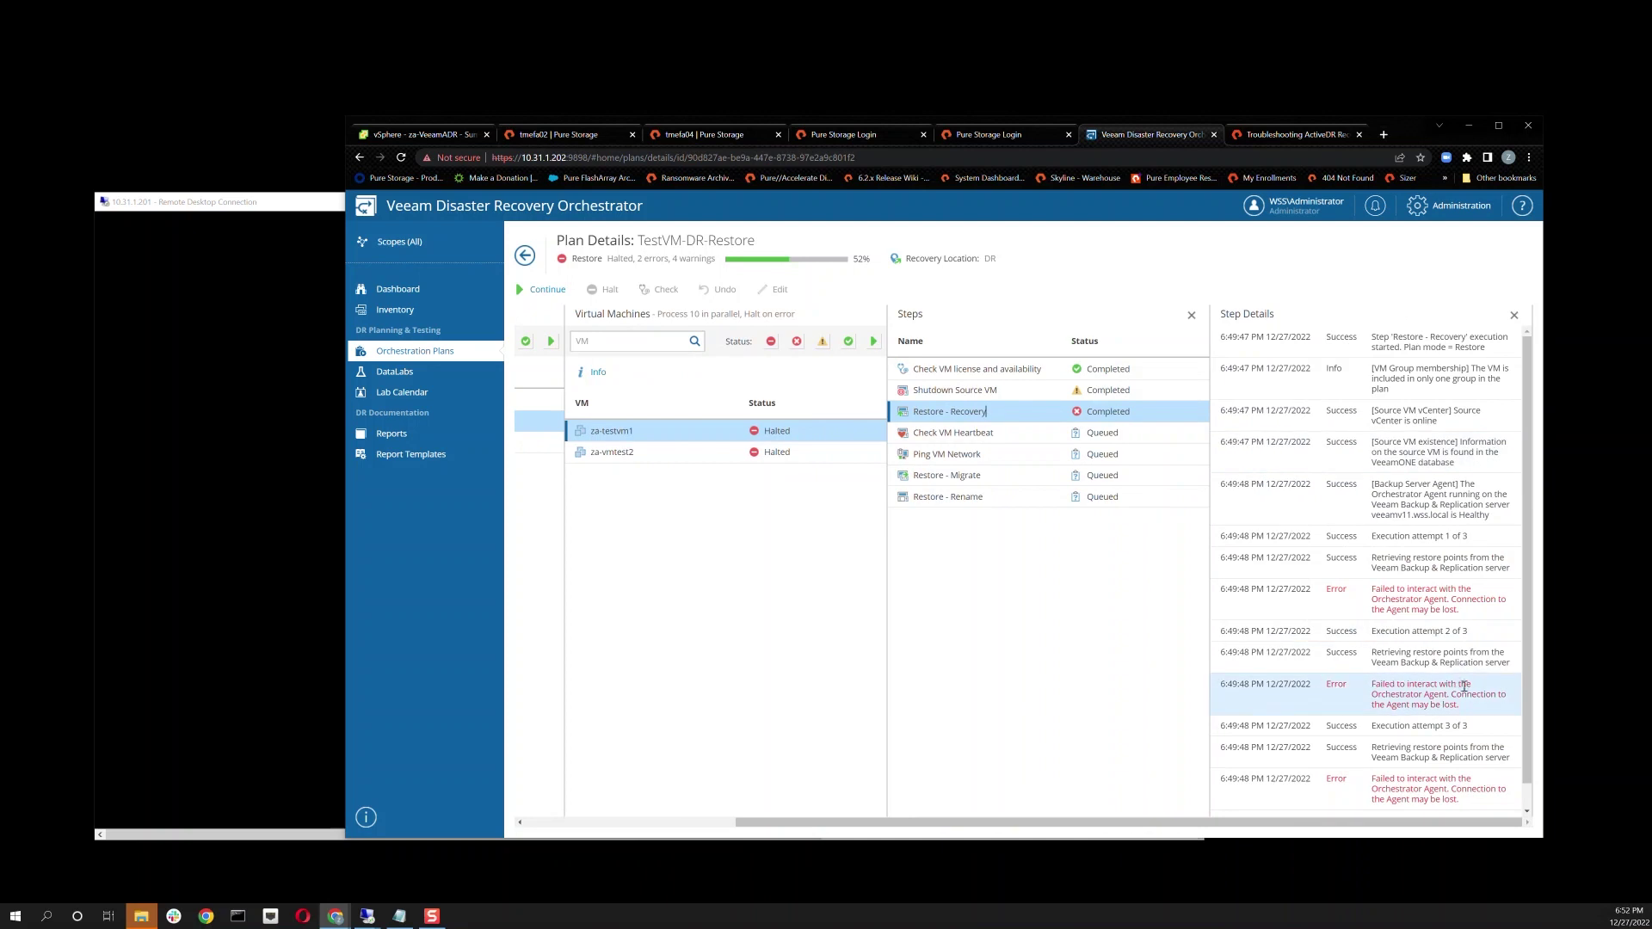
drag(1473, 707, 1372, 685)
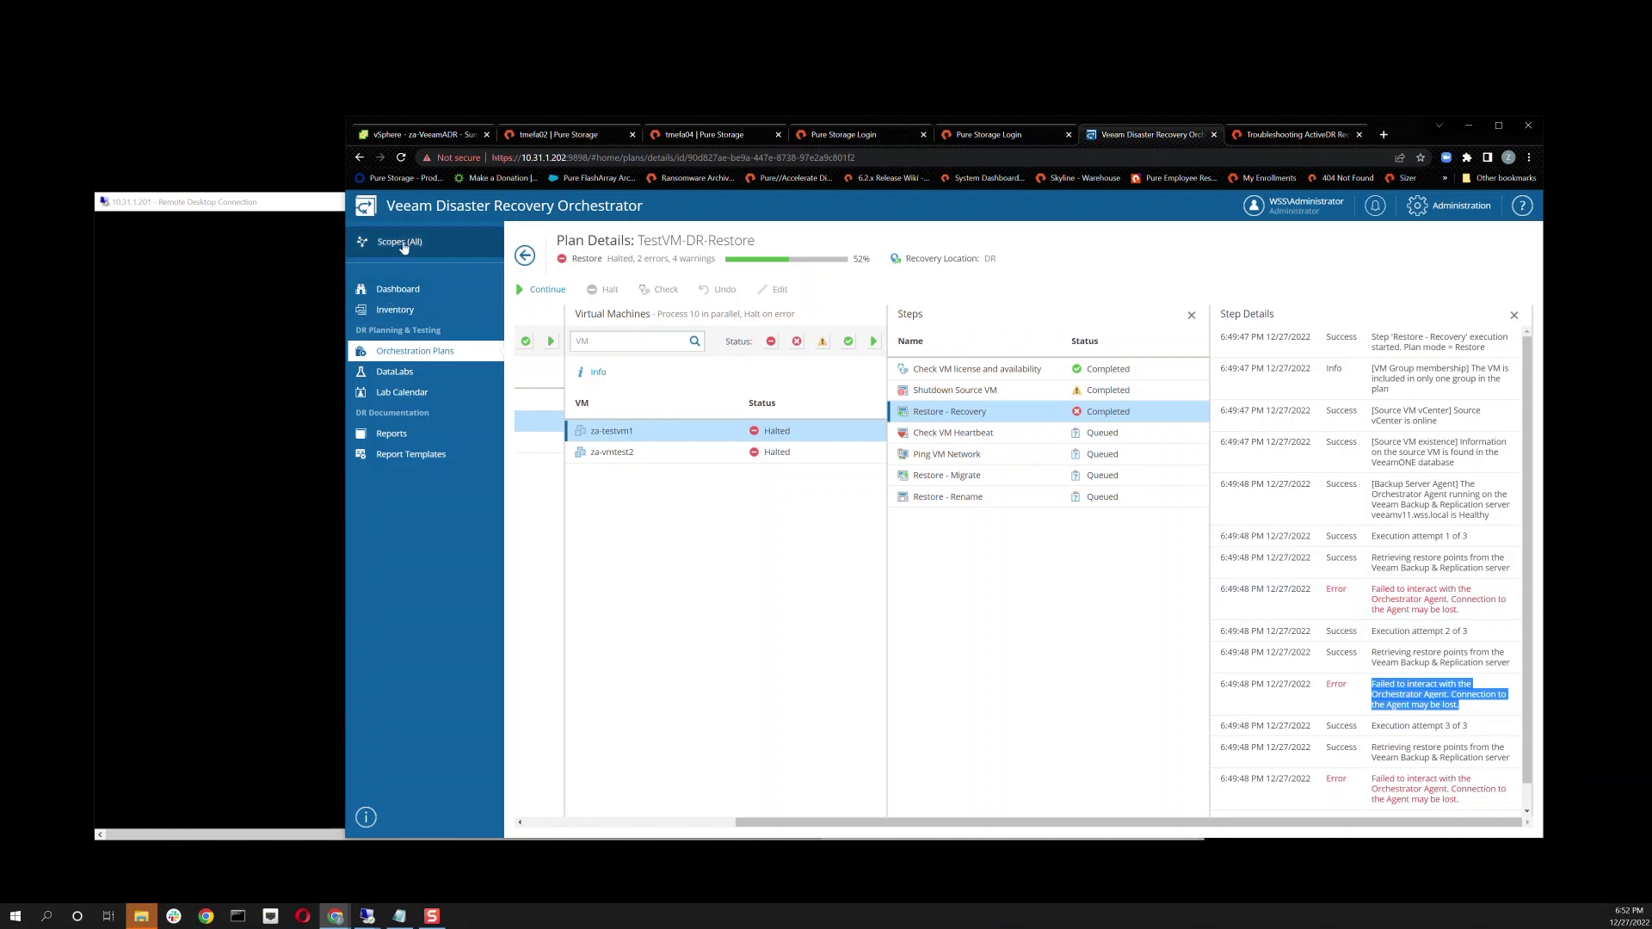
Reset the TestVM-DR-Restore plan, entering the account password and keeping the Quick Check after reset
click(518, 260)
click(791, 375)
click(652, 279)
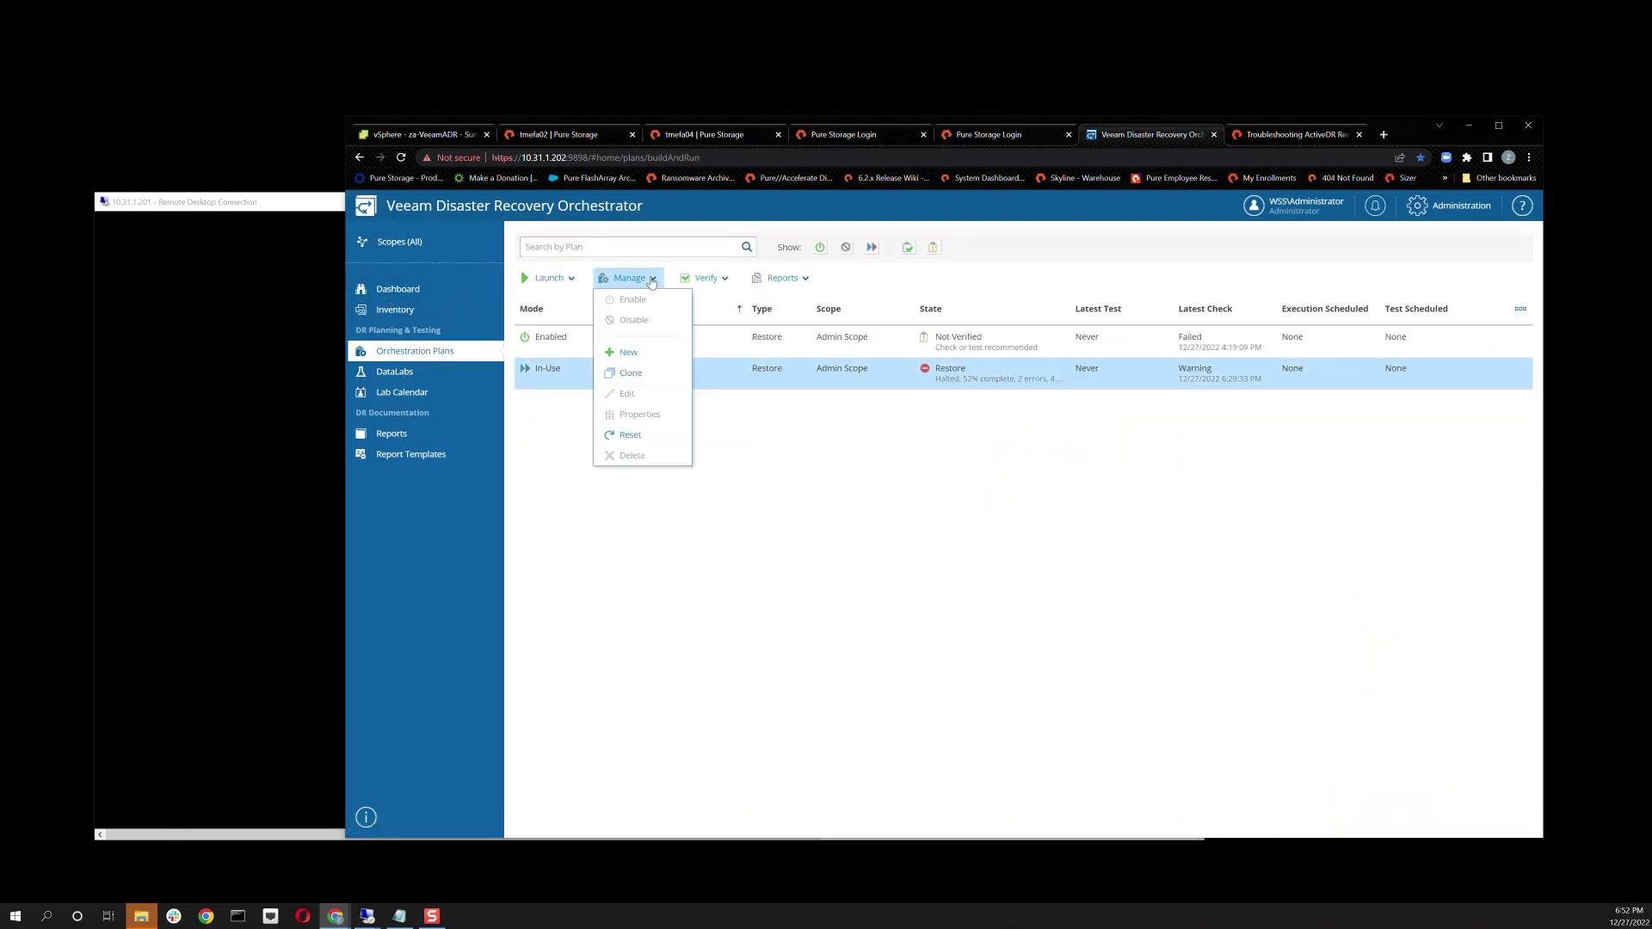
click(629, 434)
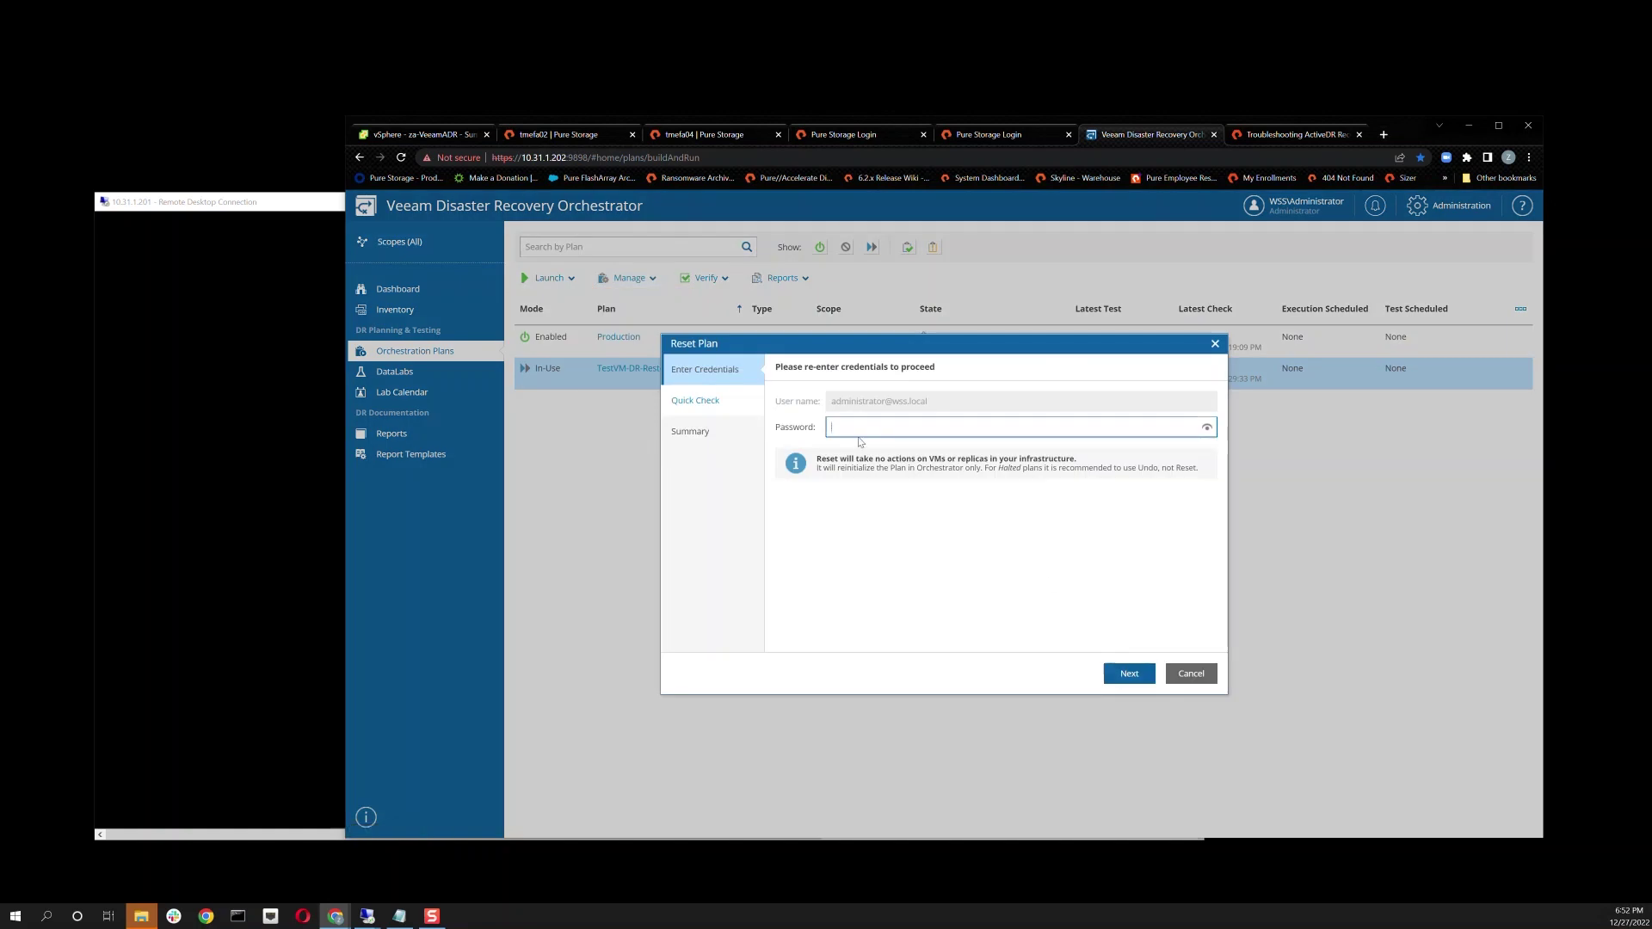
text(•)
key(Return)
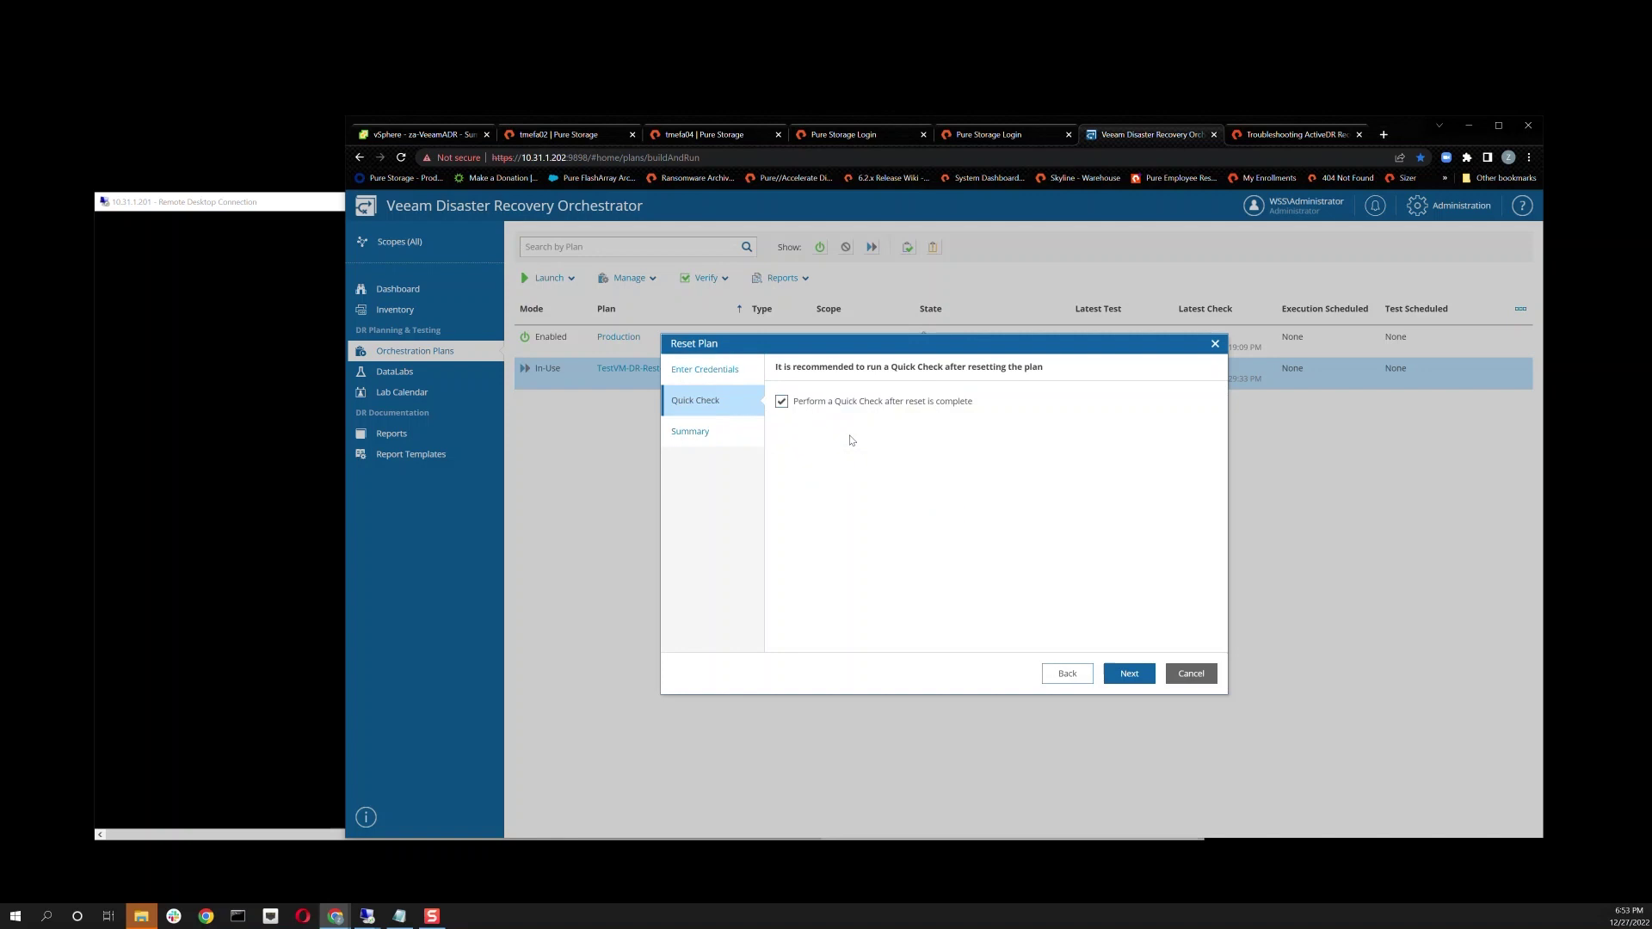
click(1138, 675)
click(1138, 675)
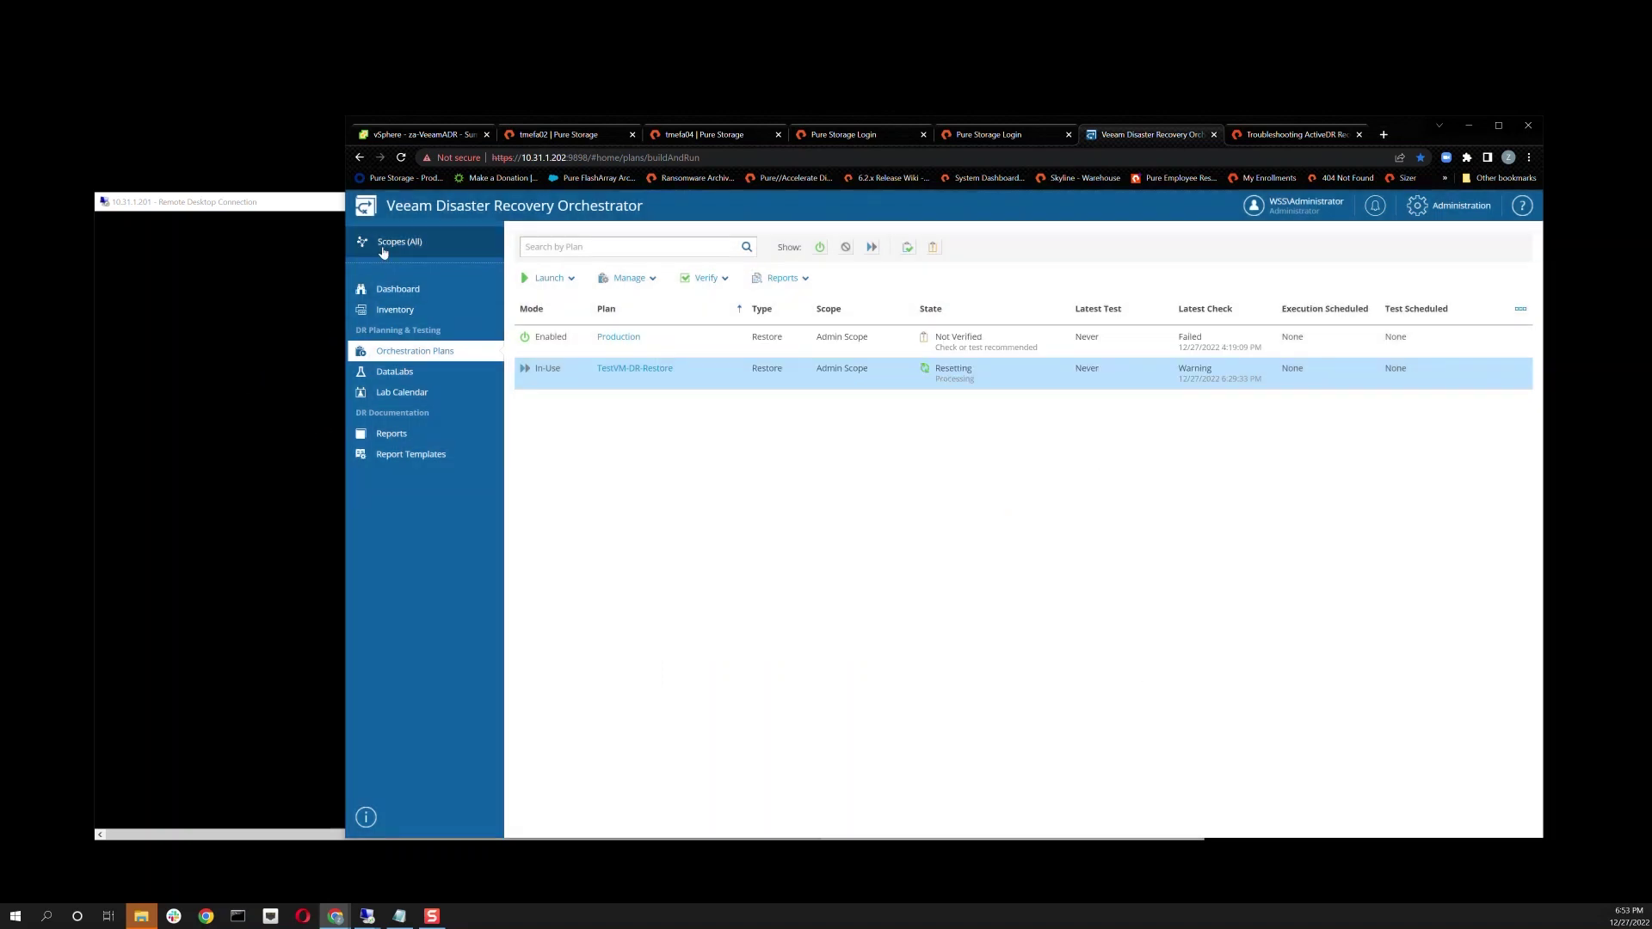
Check the status of the Orchestrator Agents in the administration settings
click(1433, 213)
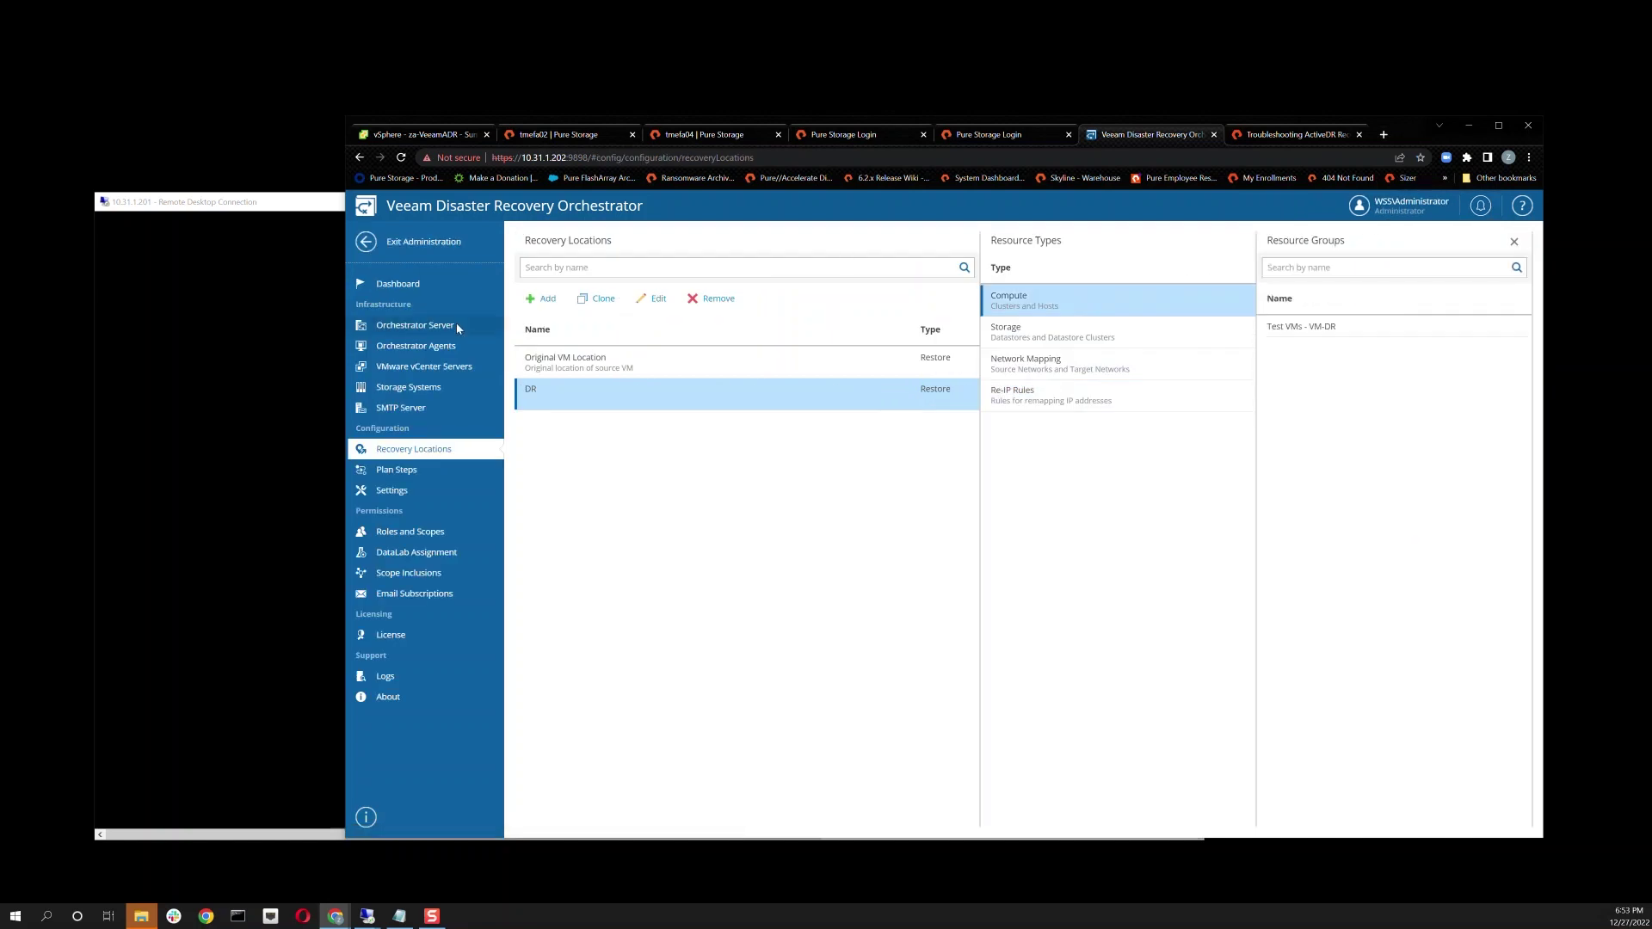
click(431, 345)
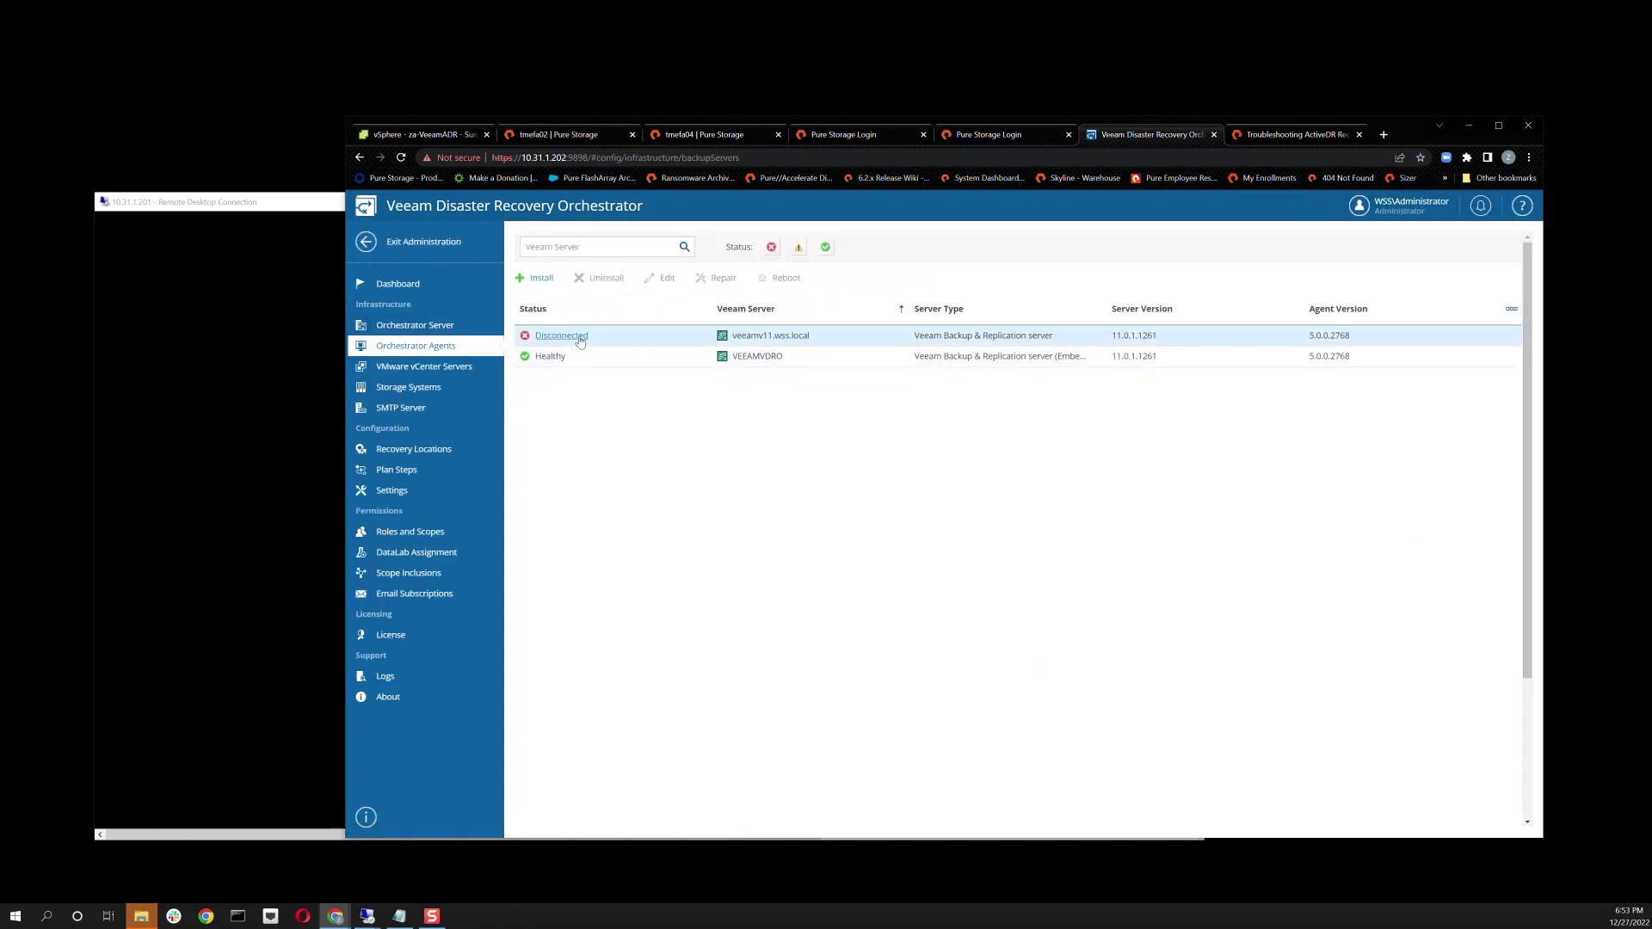
Switch to the tmefa02 Pure Storage array and promote the allynz-Veeam-adr pod with the latest RPO
click(569, 138)
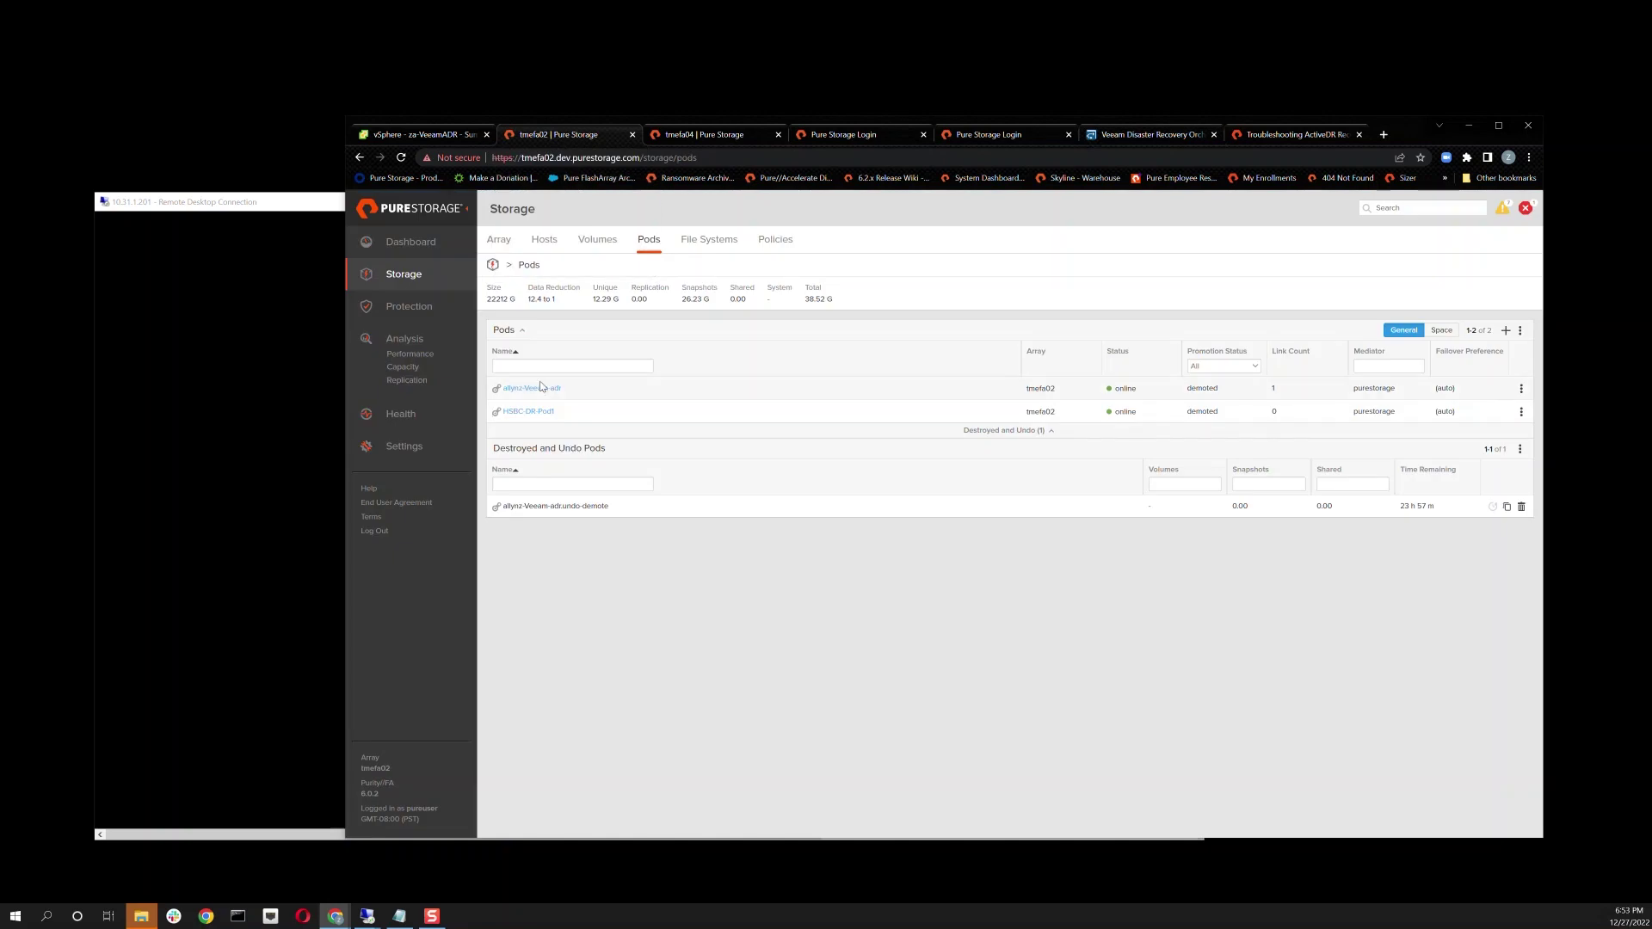
click(1520, 390)
click(1466, 303)
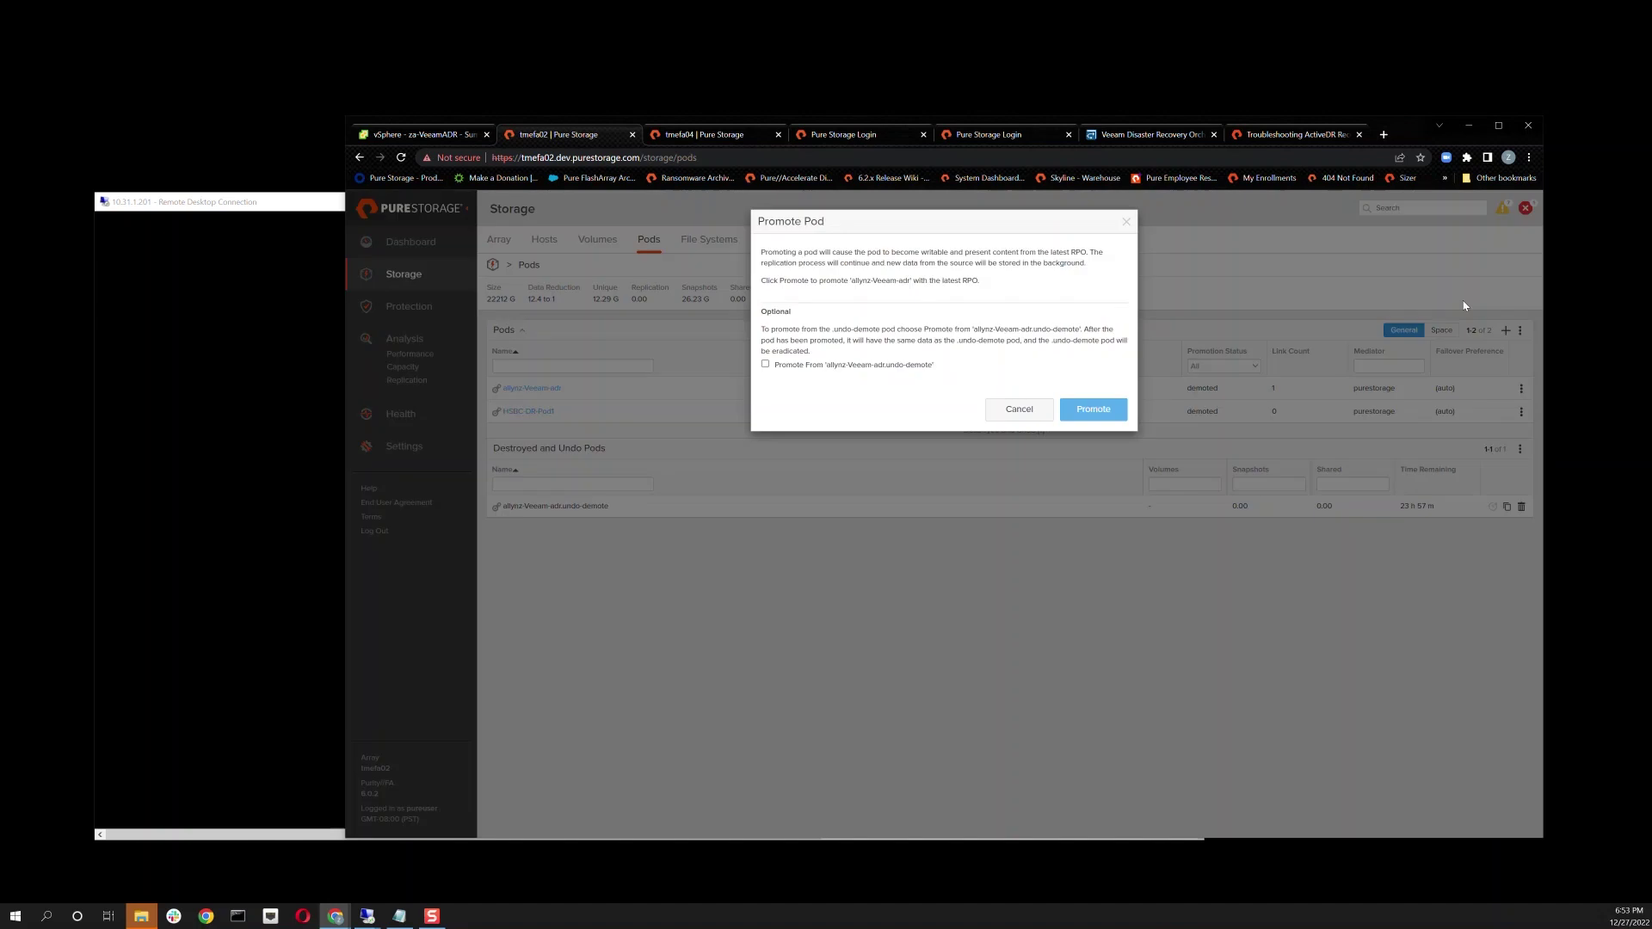
click(1093, 410)
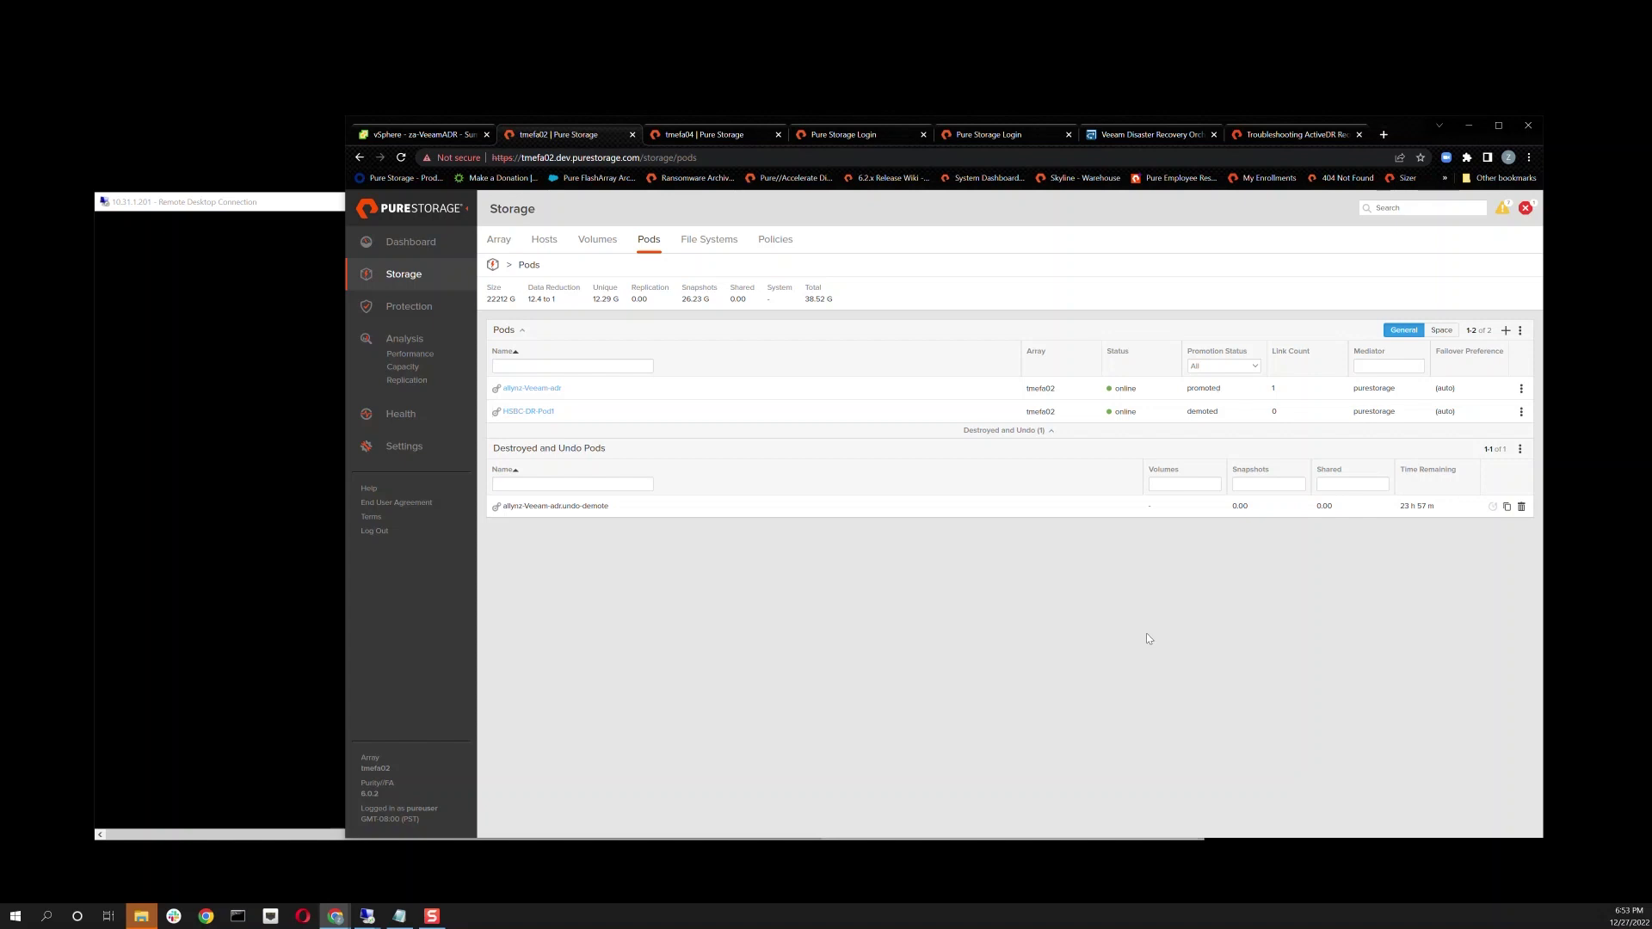
Switch to the vSphere Client and open the files of allynz-datastore from the DR host tmeesx41.dev.purestorage.com
click(398, 138)
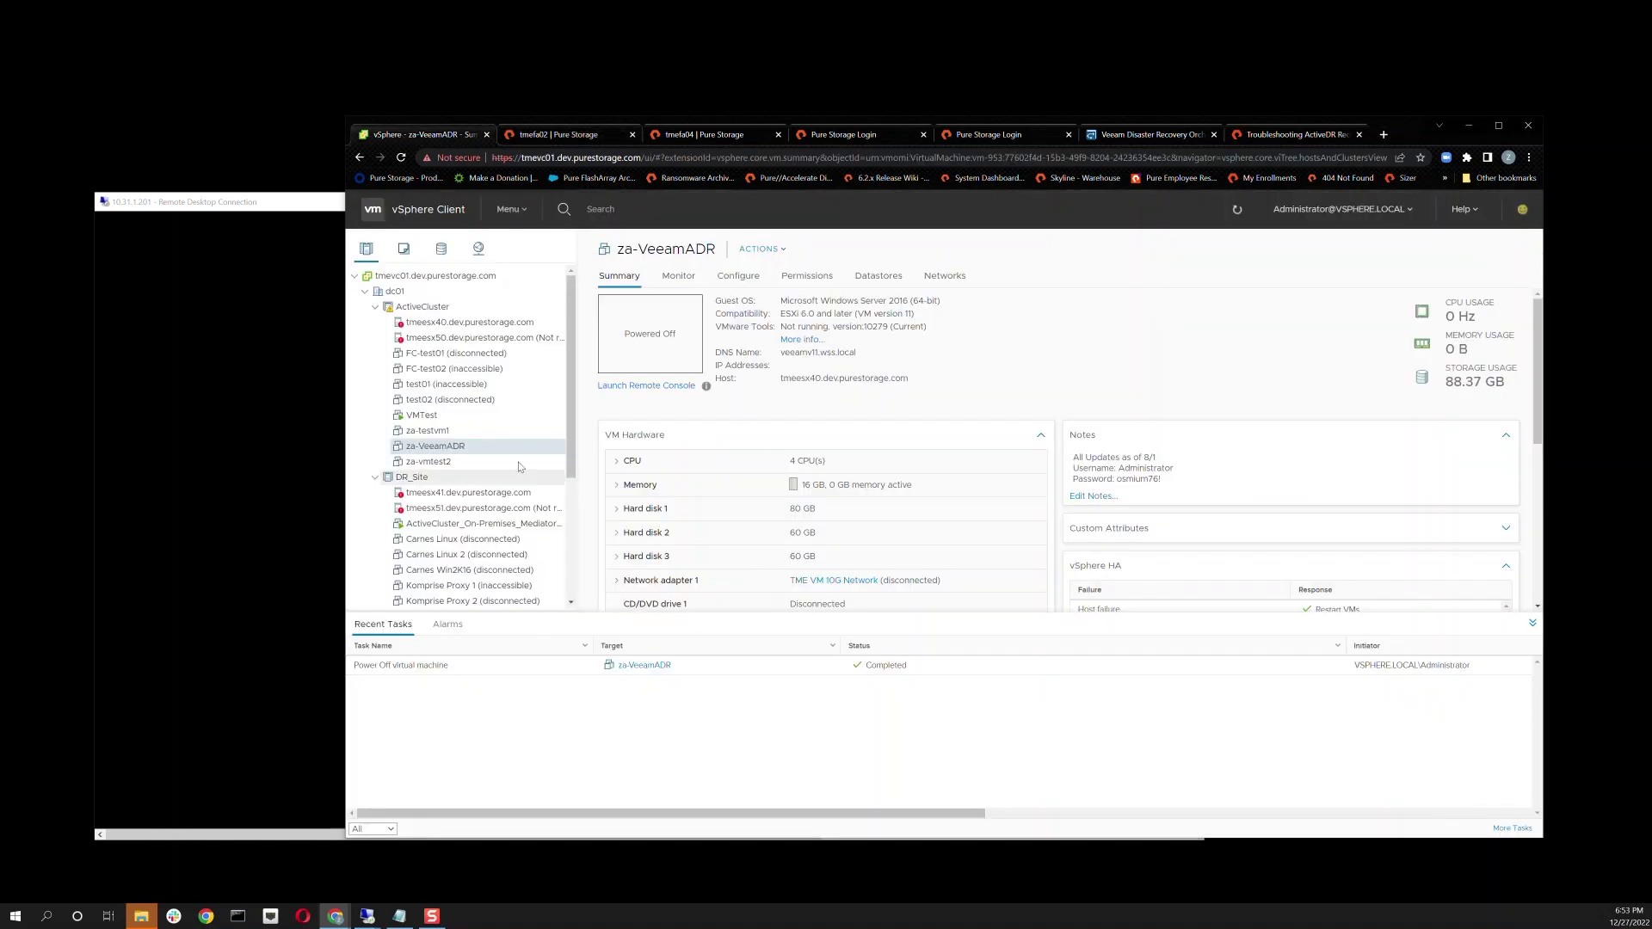
click(468, 492)
click(919, 276)
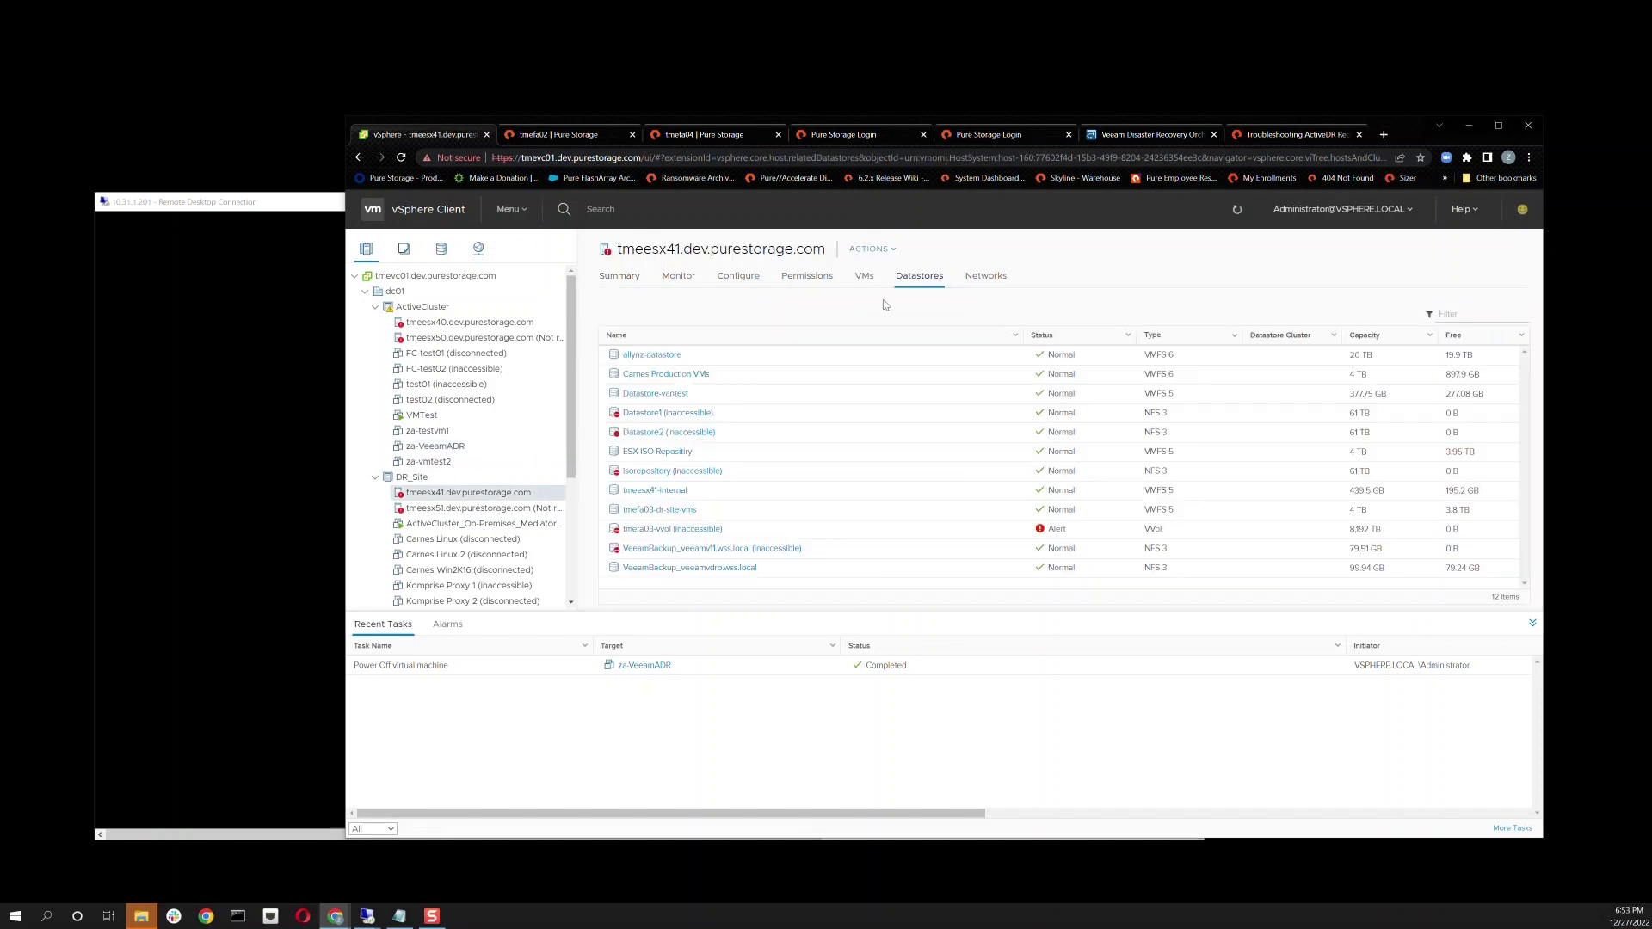
click(652, 354)
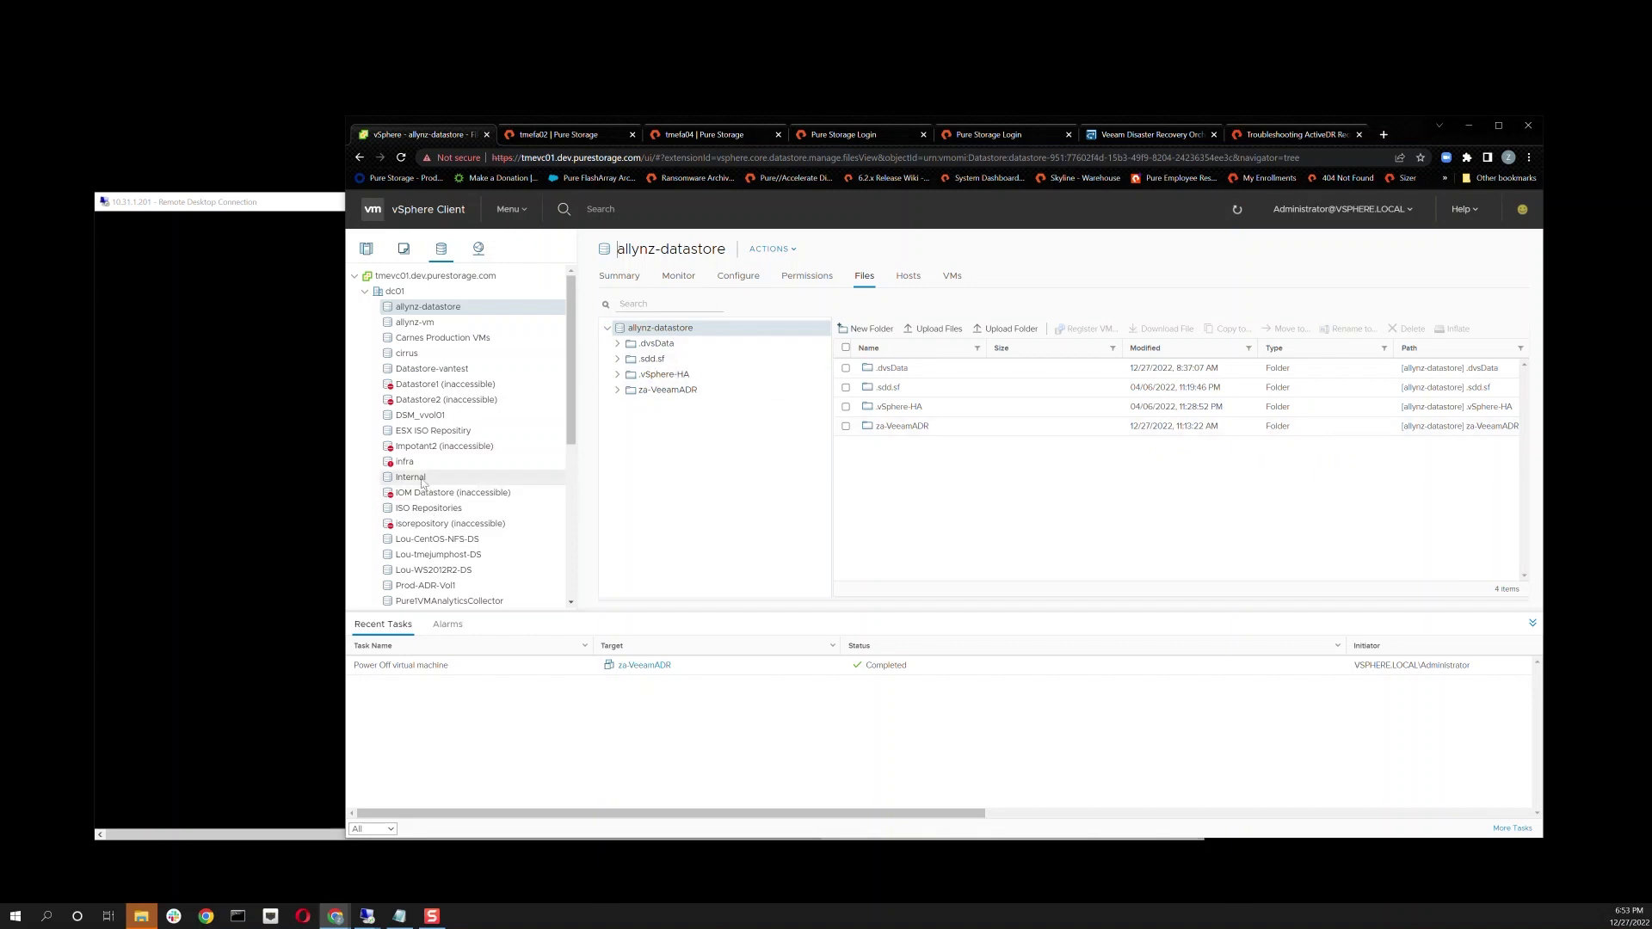
click(366, 249)
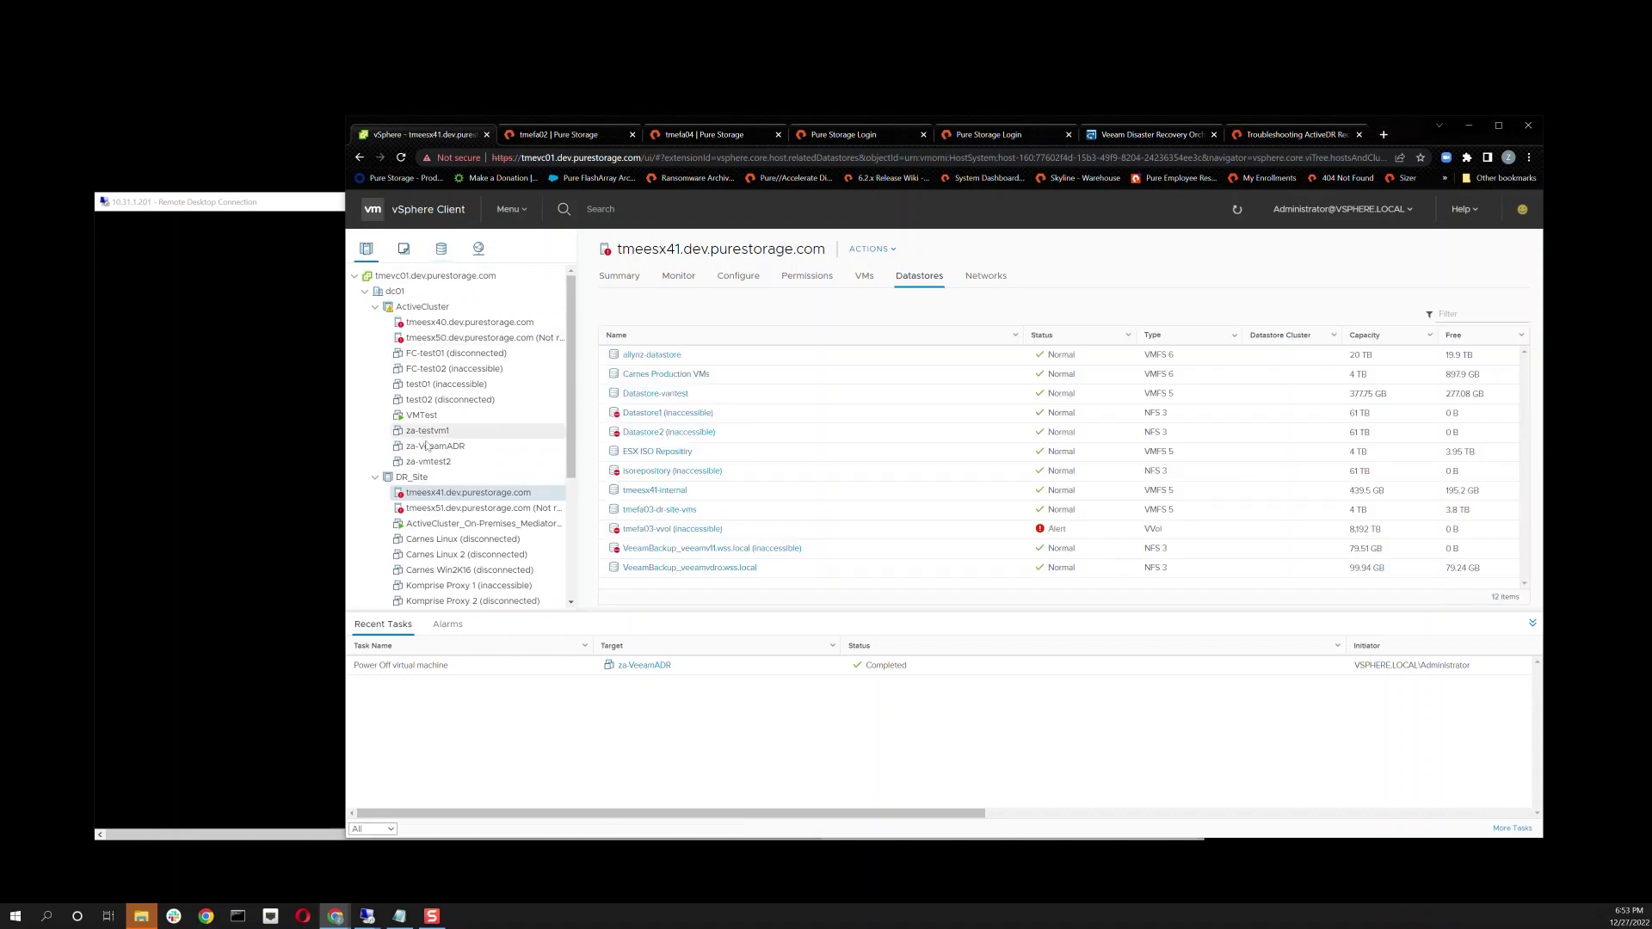
click(651, 355)
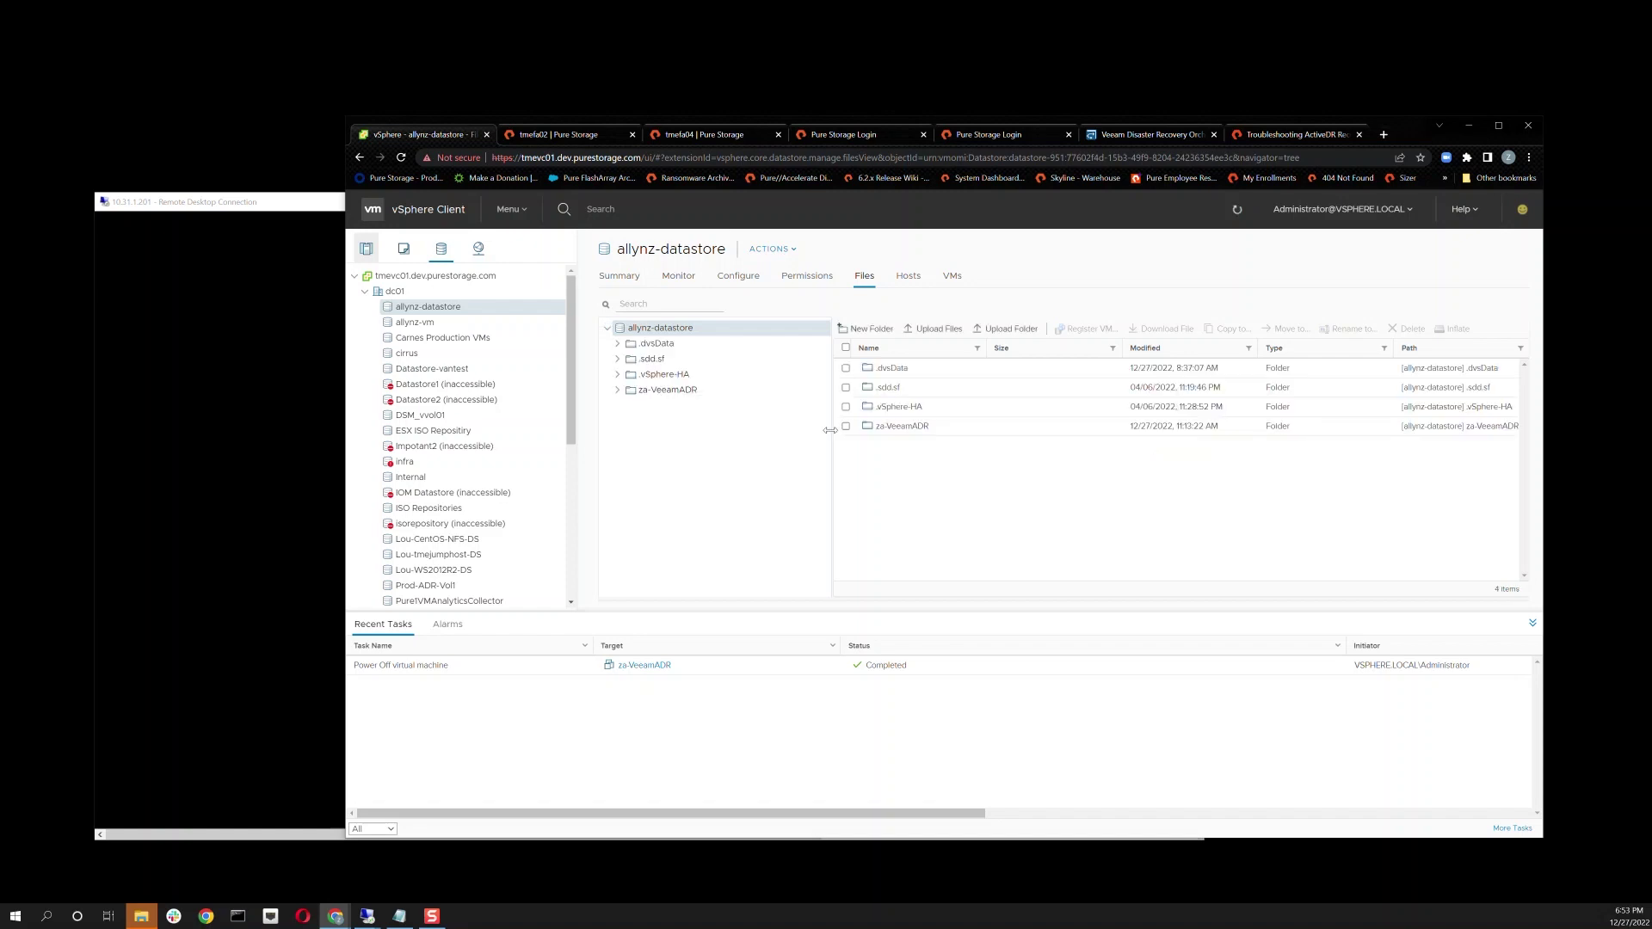
Rename za-VeeamADR.vmx in the za-VeeamADR folder to za-VeeamADR_restore.vmx
click(653, 390)
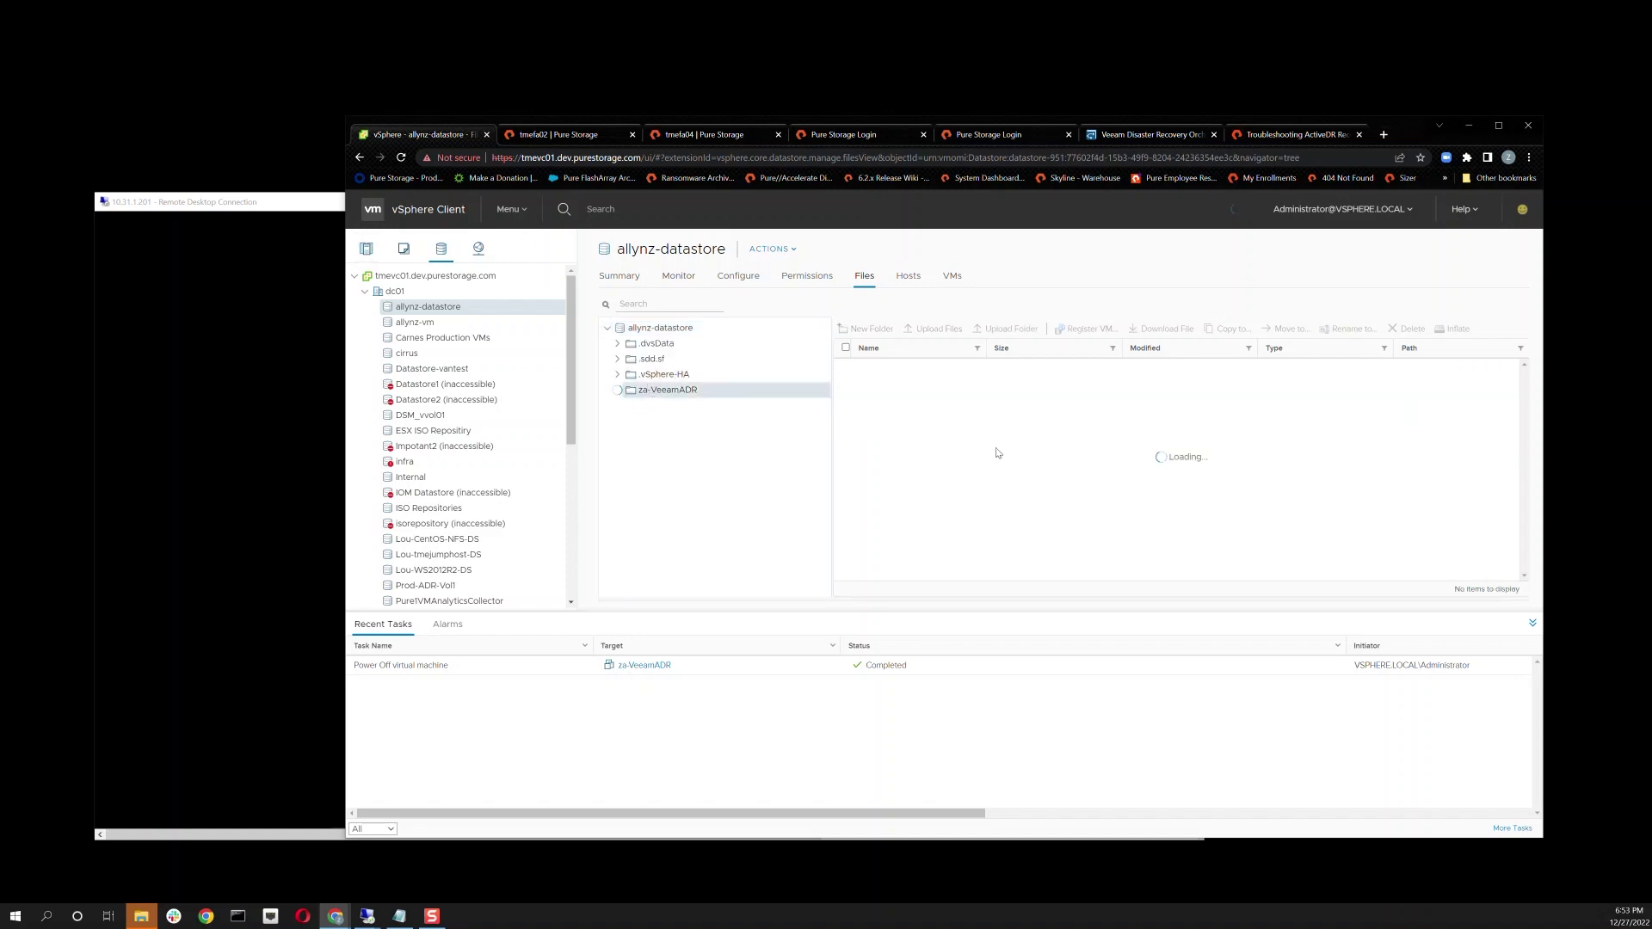
scroll(895, 521, down, 3)
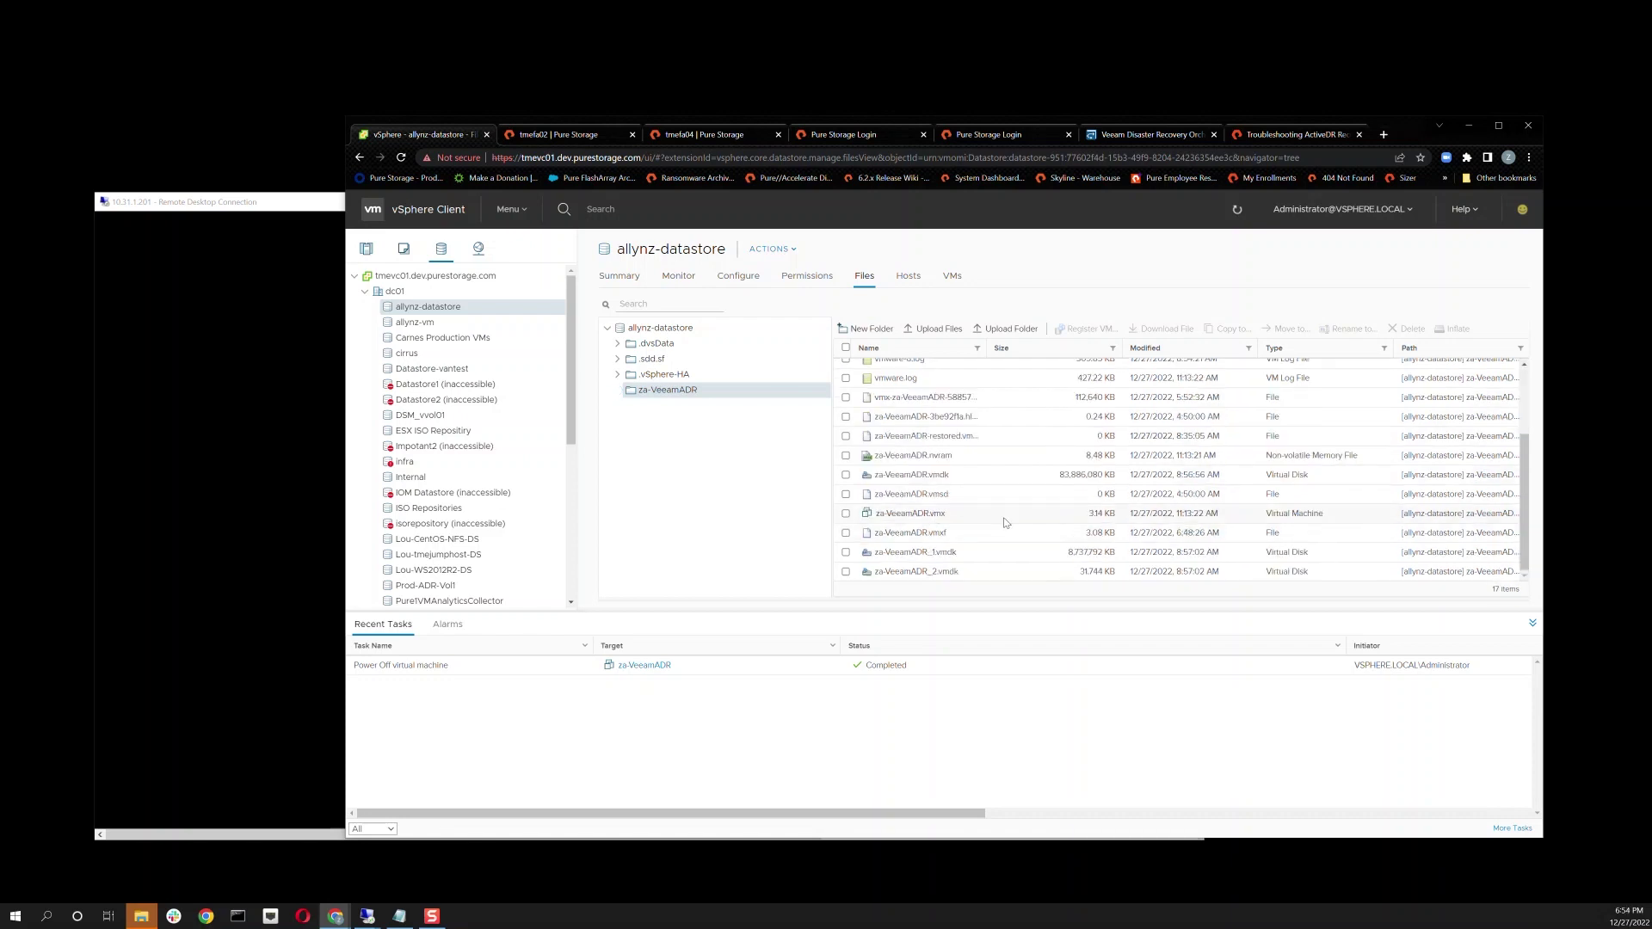
click(914, 518)
right_click(895, 519)
key(Escape)
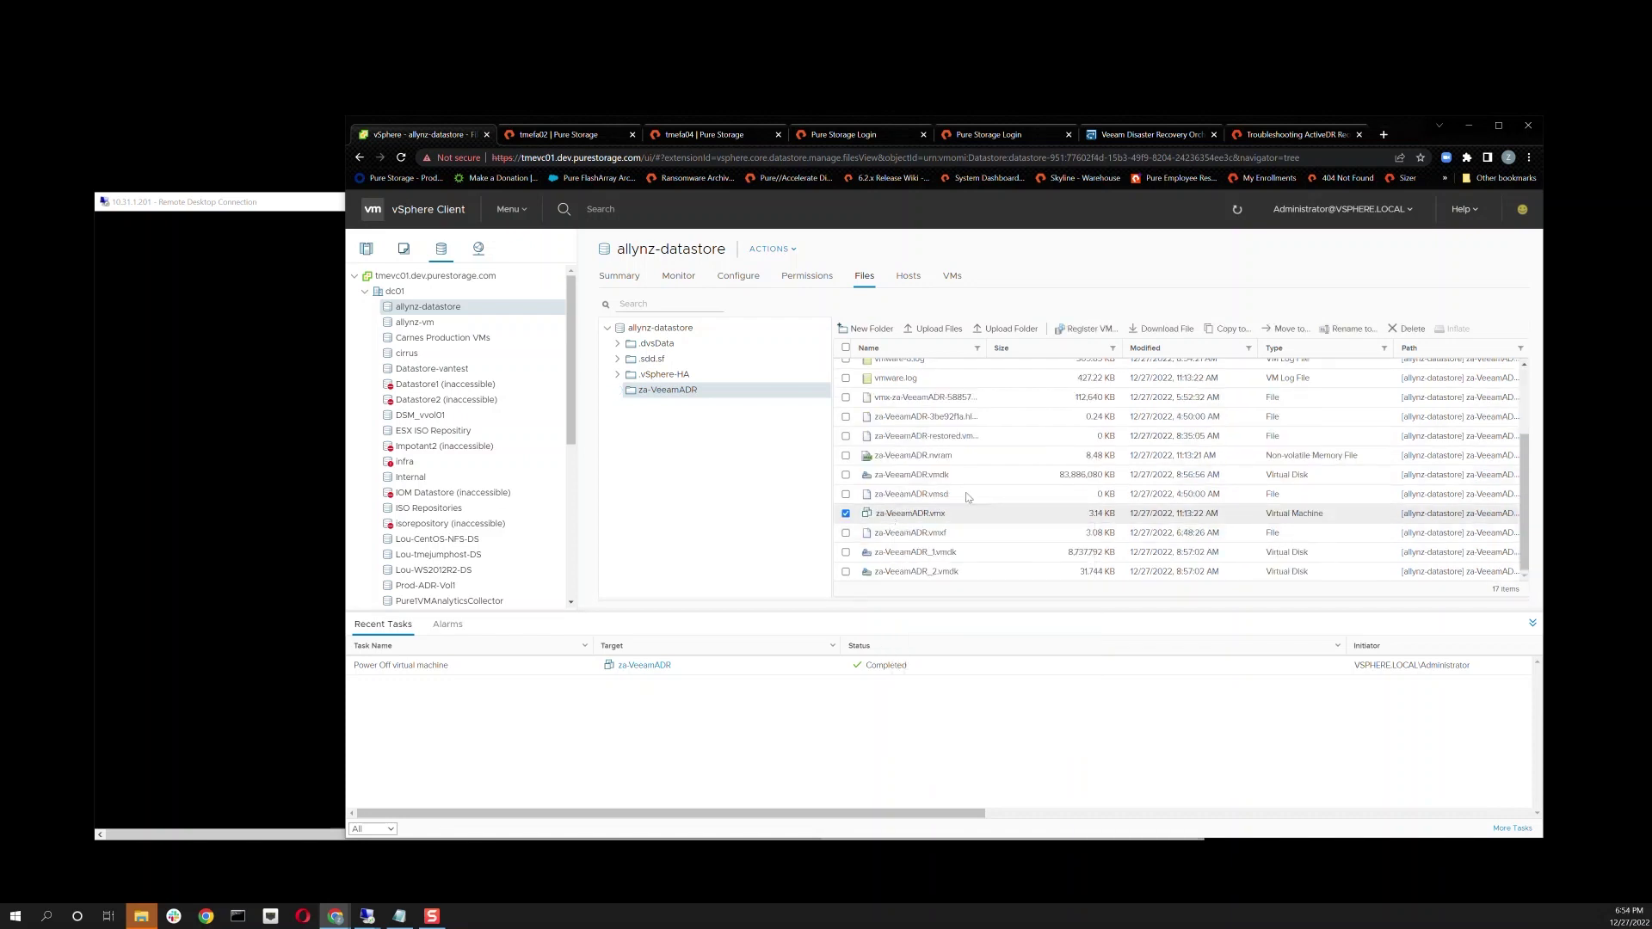
click(1349, 328)
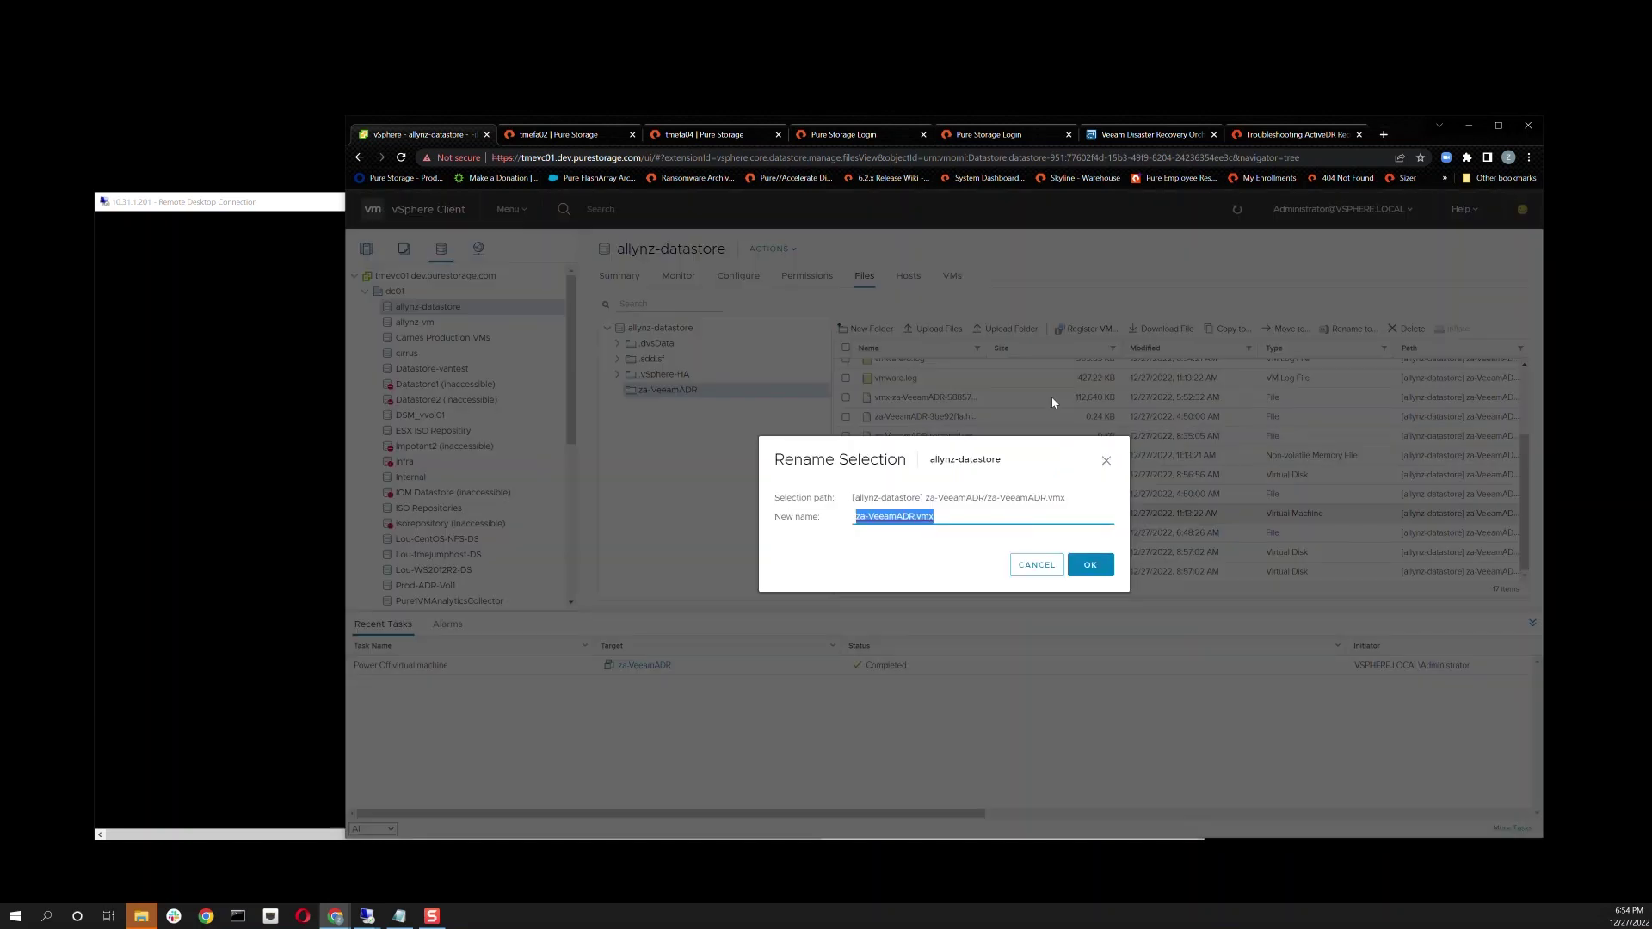
click(914, 518)
text(_restore)
click(1090, 564)
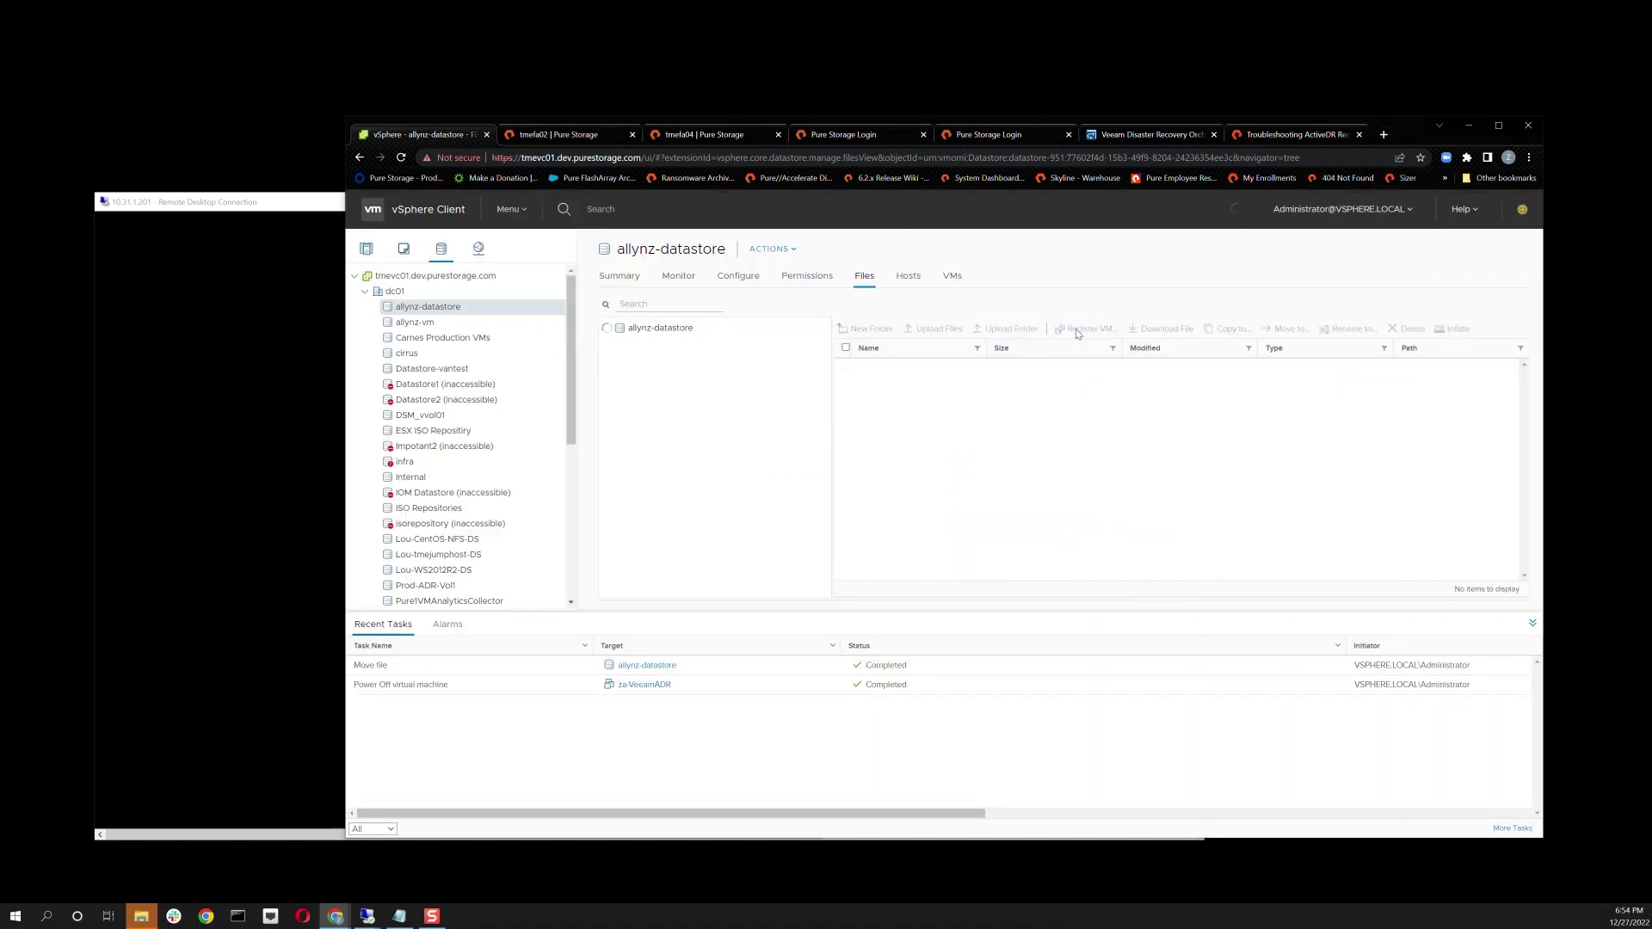
Start registering za-VeeamADR_restore.vmx from the za-VeeamADR folder as virtual machine za-VeeamADR_restore in datacenter dc01
click(691, 392)
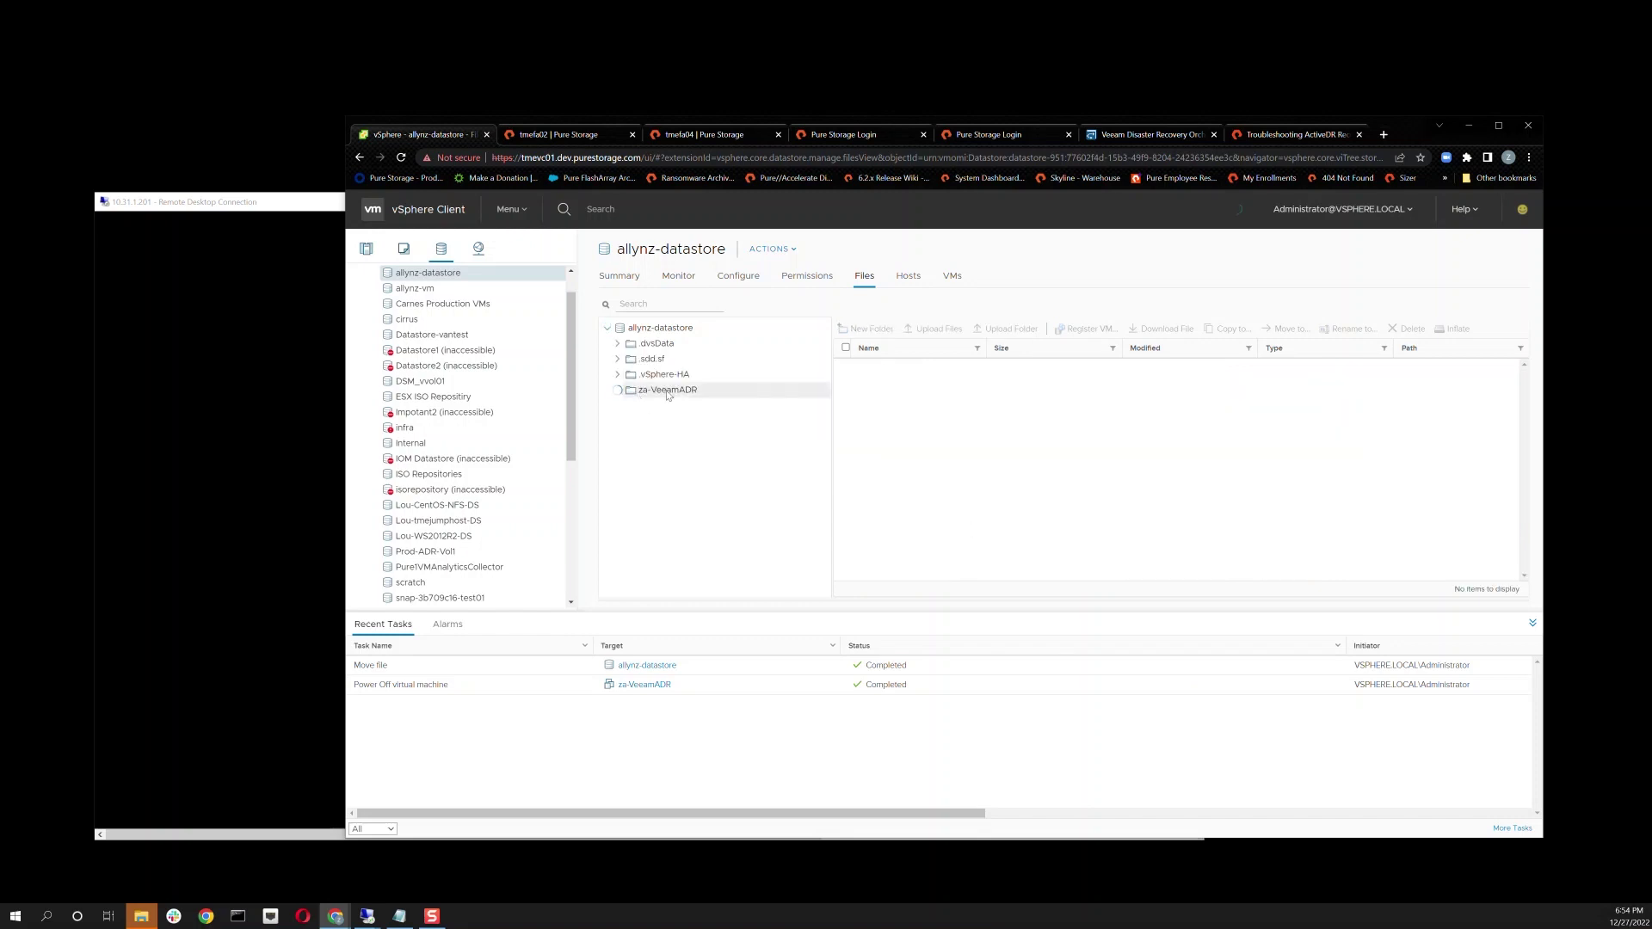
click(667, 392)
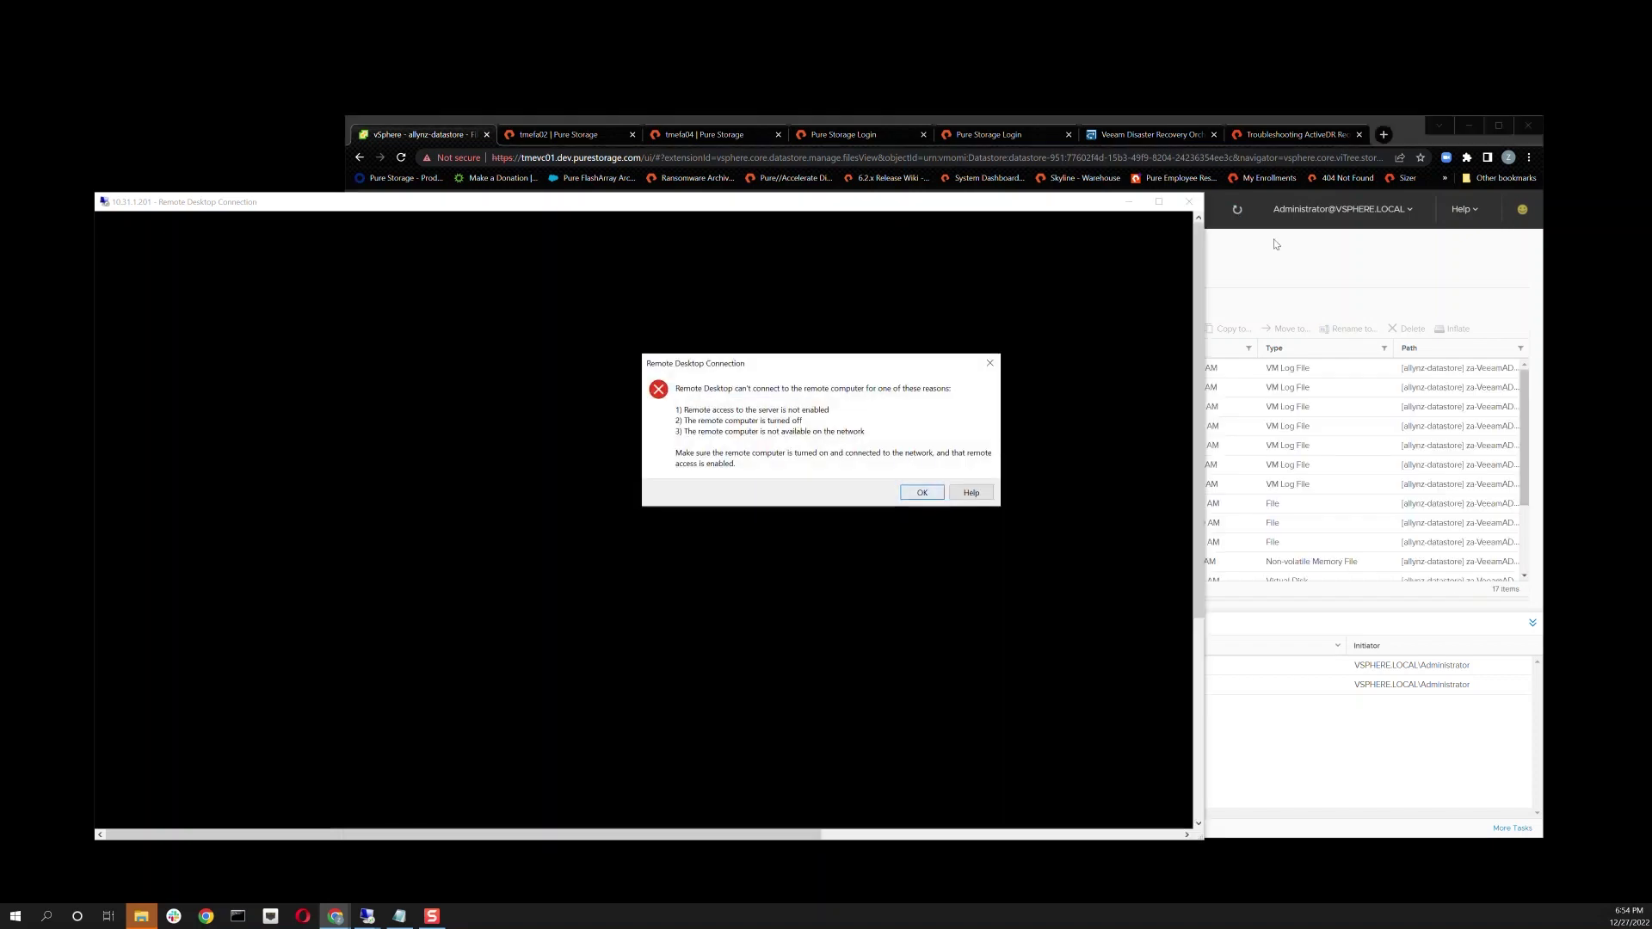
click(1200, 328)
scroll(955, 542, down, 3)
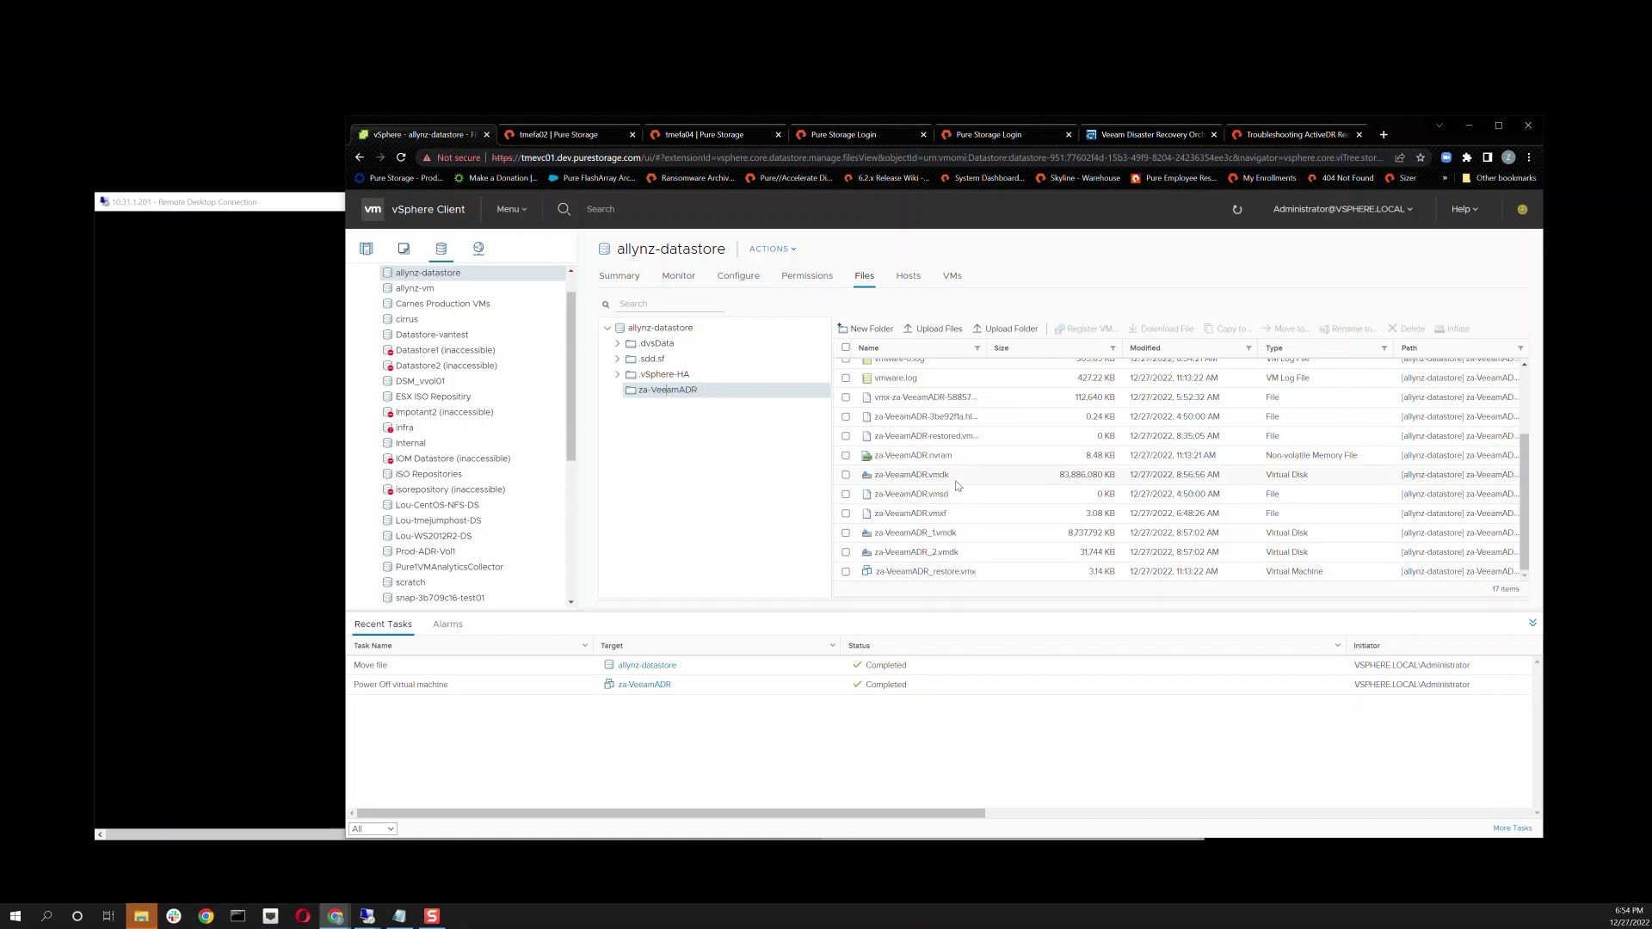
scroll(971, 487, up, 3)
scroll(972, 492, down, 3)
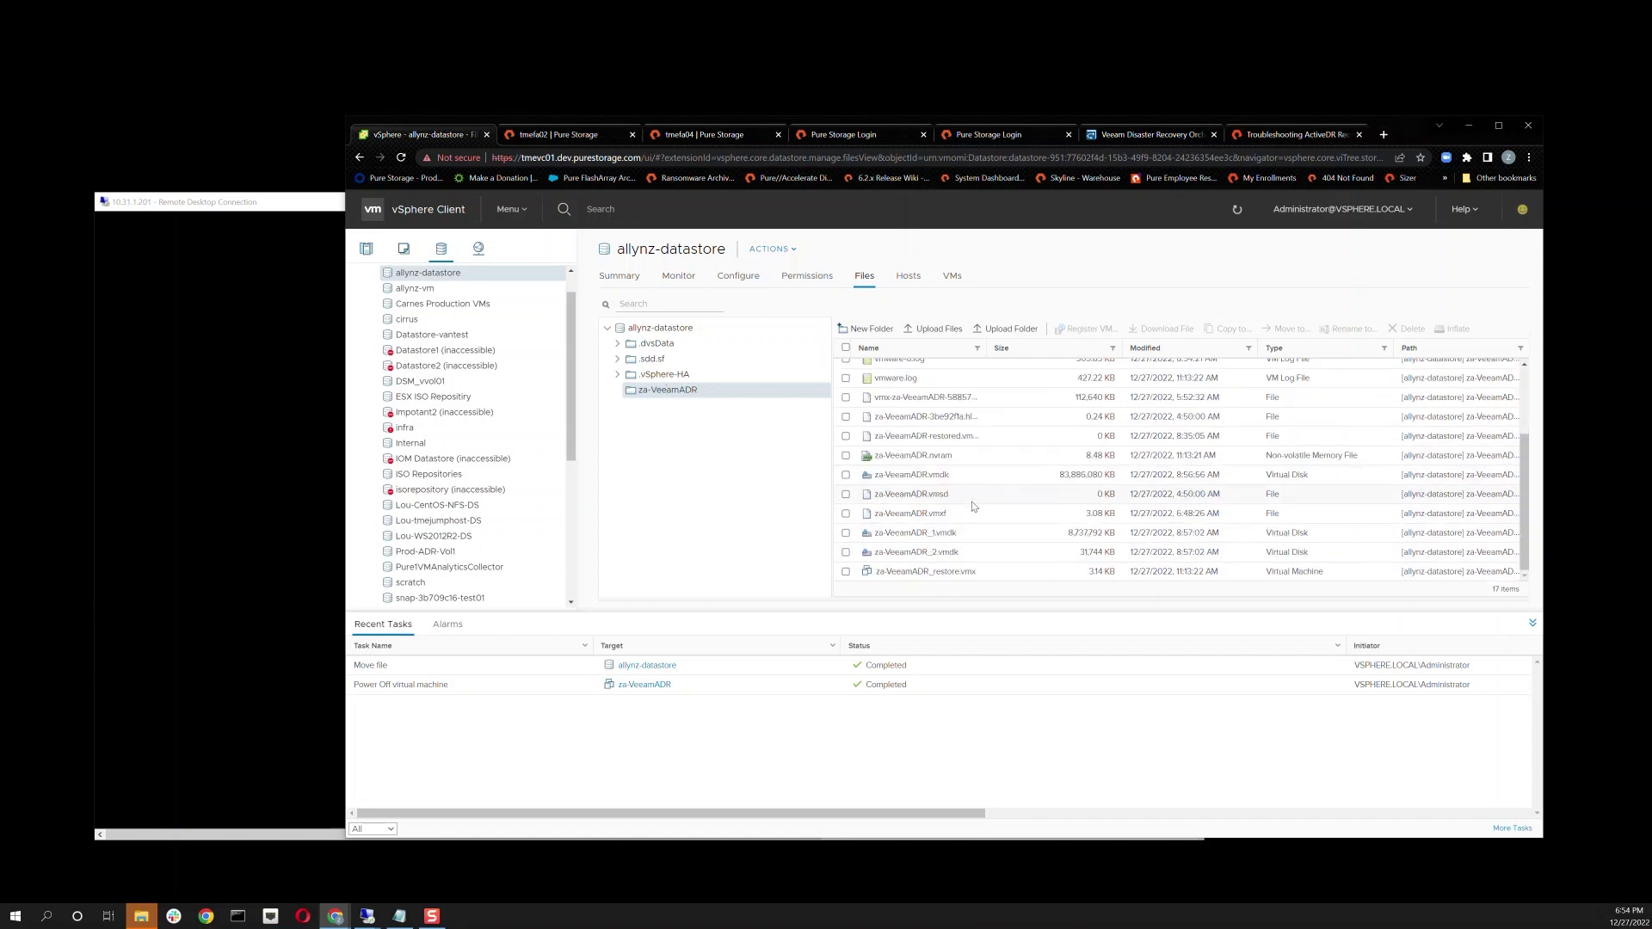
click(989, 572)
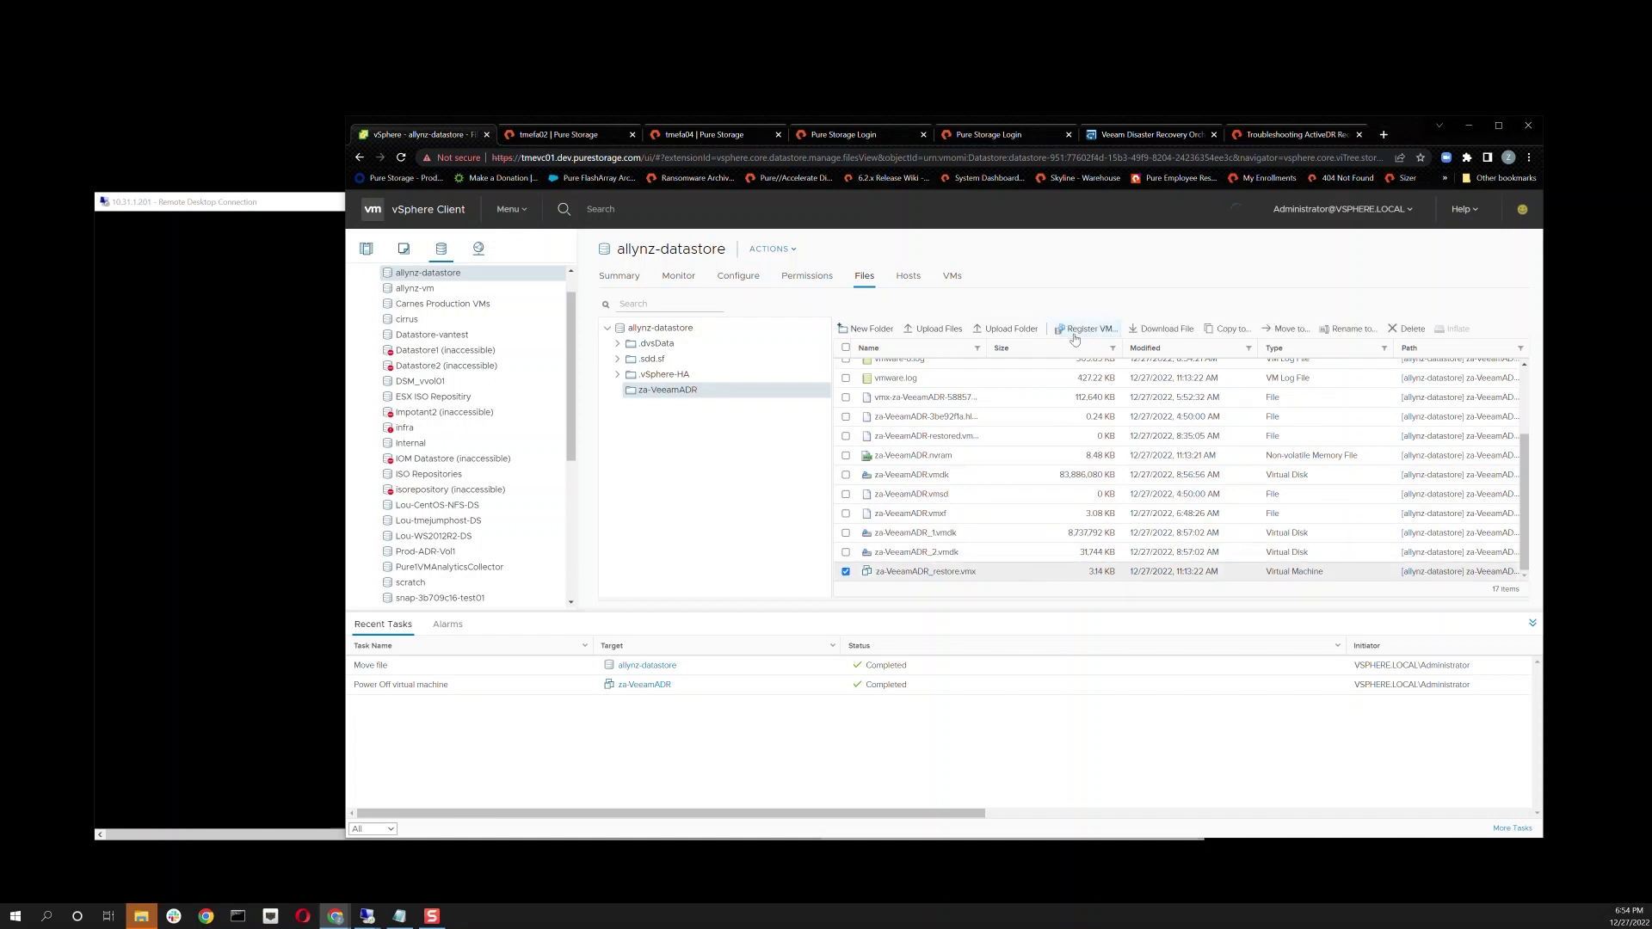
click(1078, 330)
click(883, 443)
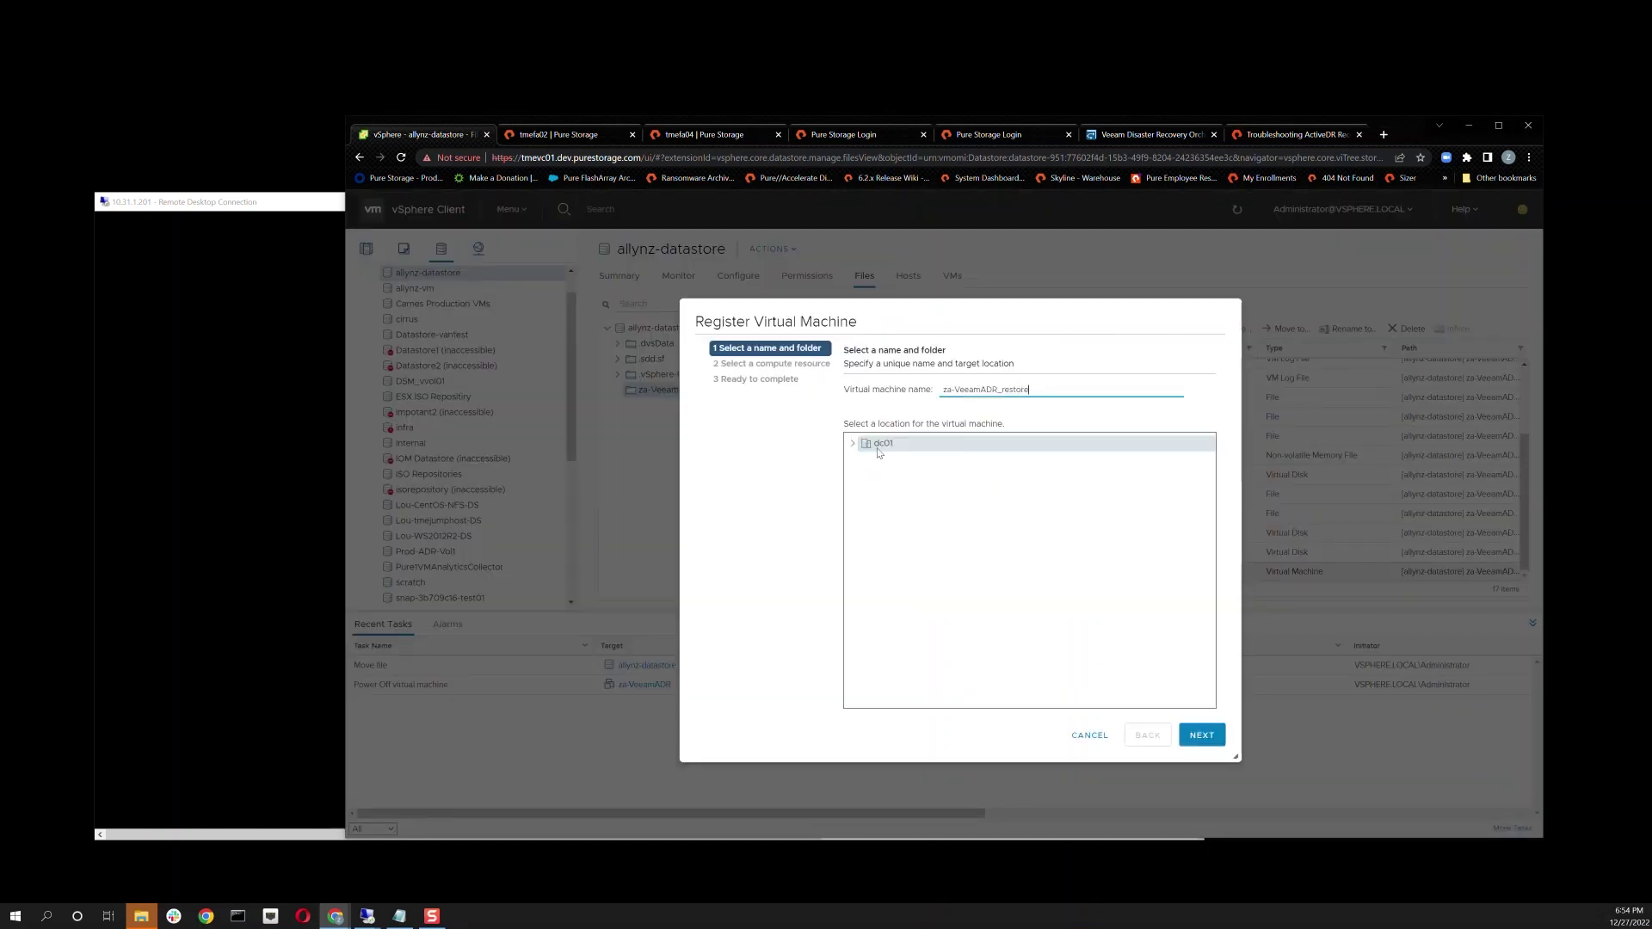
click(1200, 733)
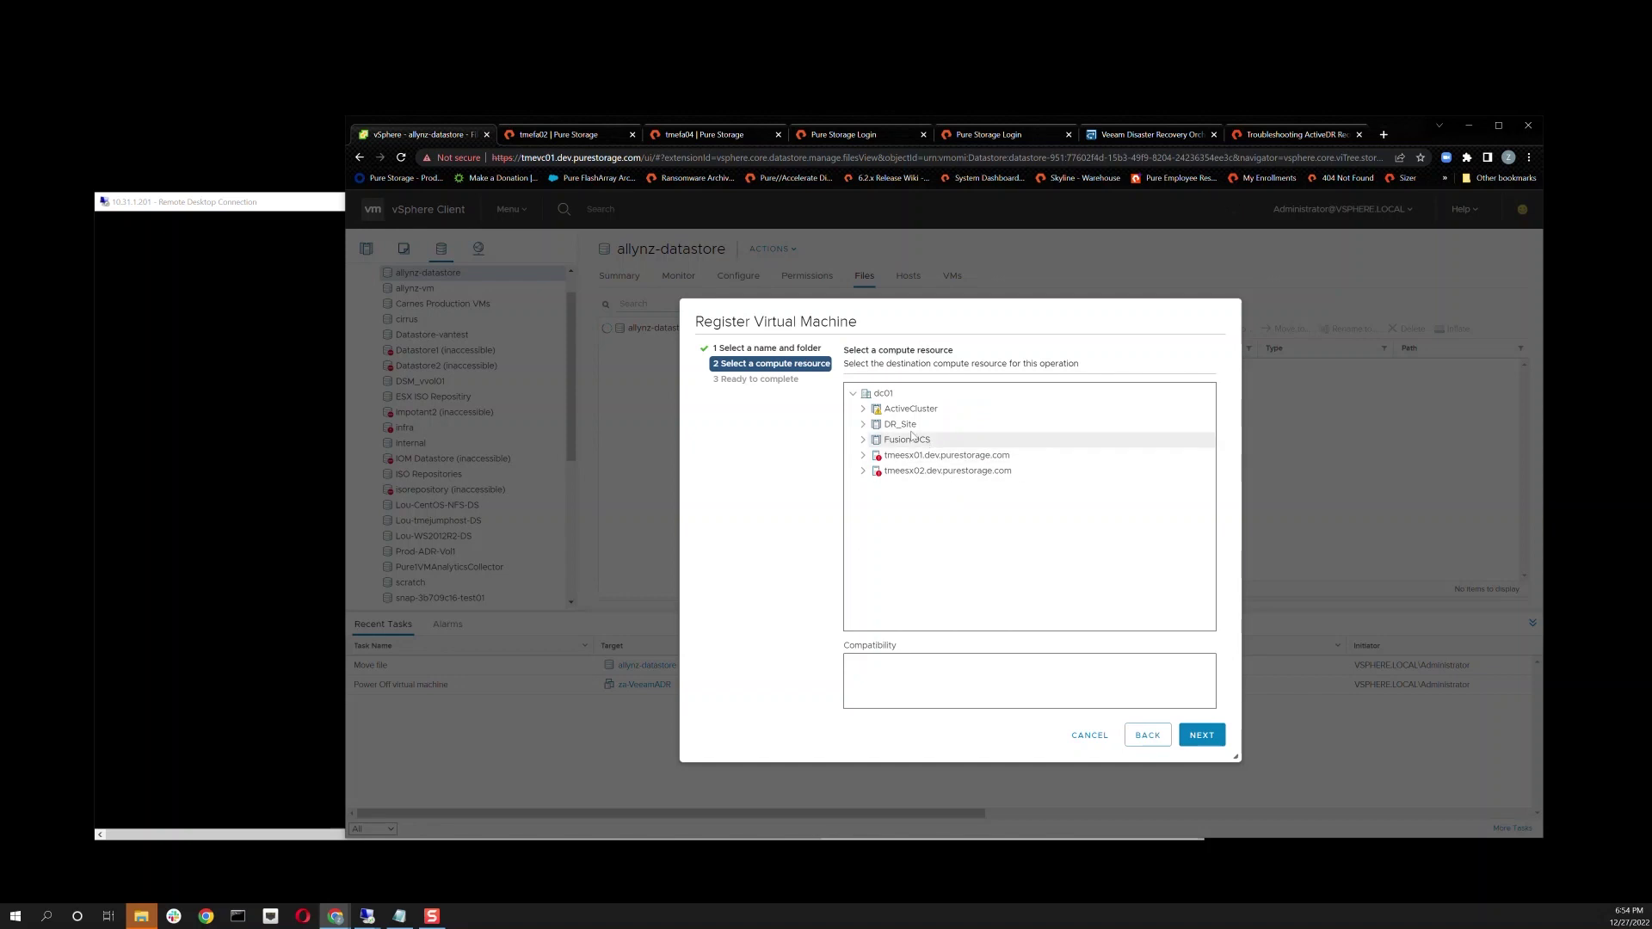
Choose host tmeesx41.dev.purestorage.com in the DR_Site cluster as compute resource and finish the VM registration
click(863, 424)
click(915, 440)
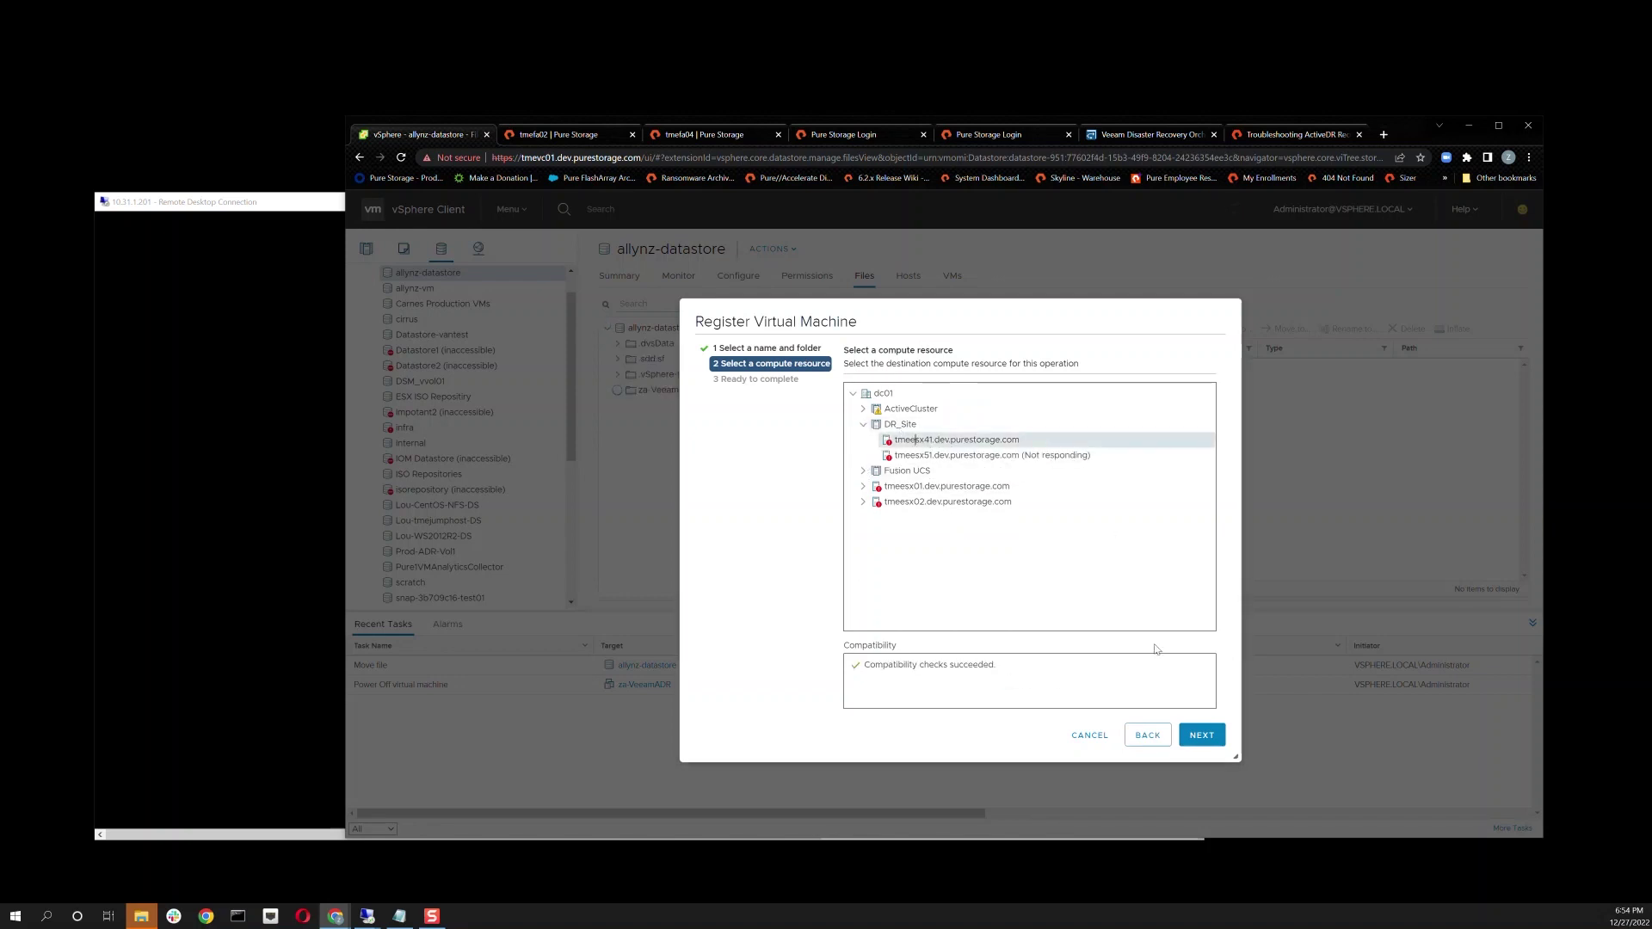
click(1201, 734)
click(1201, 735)
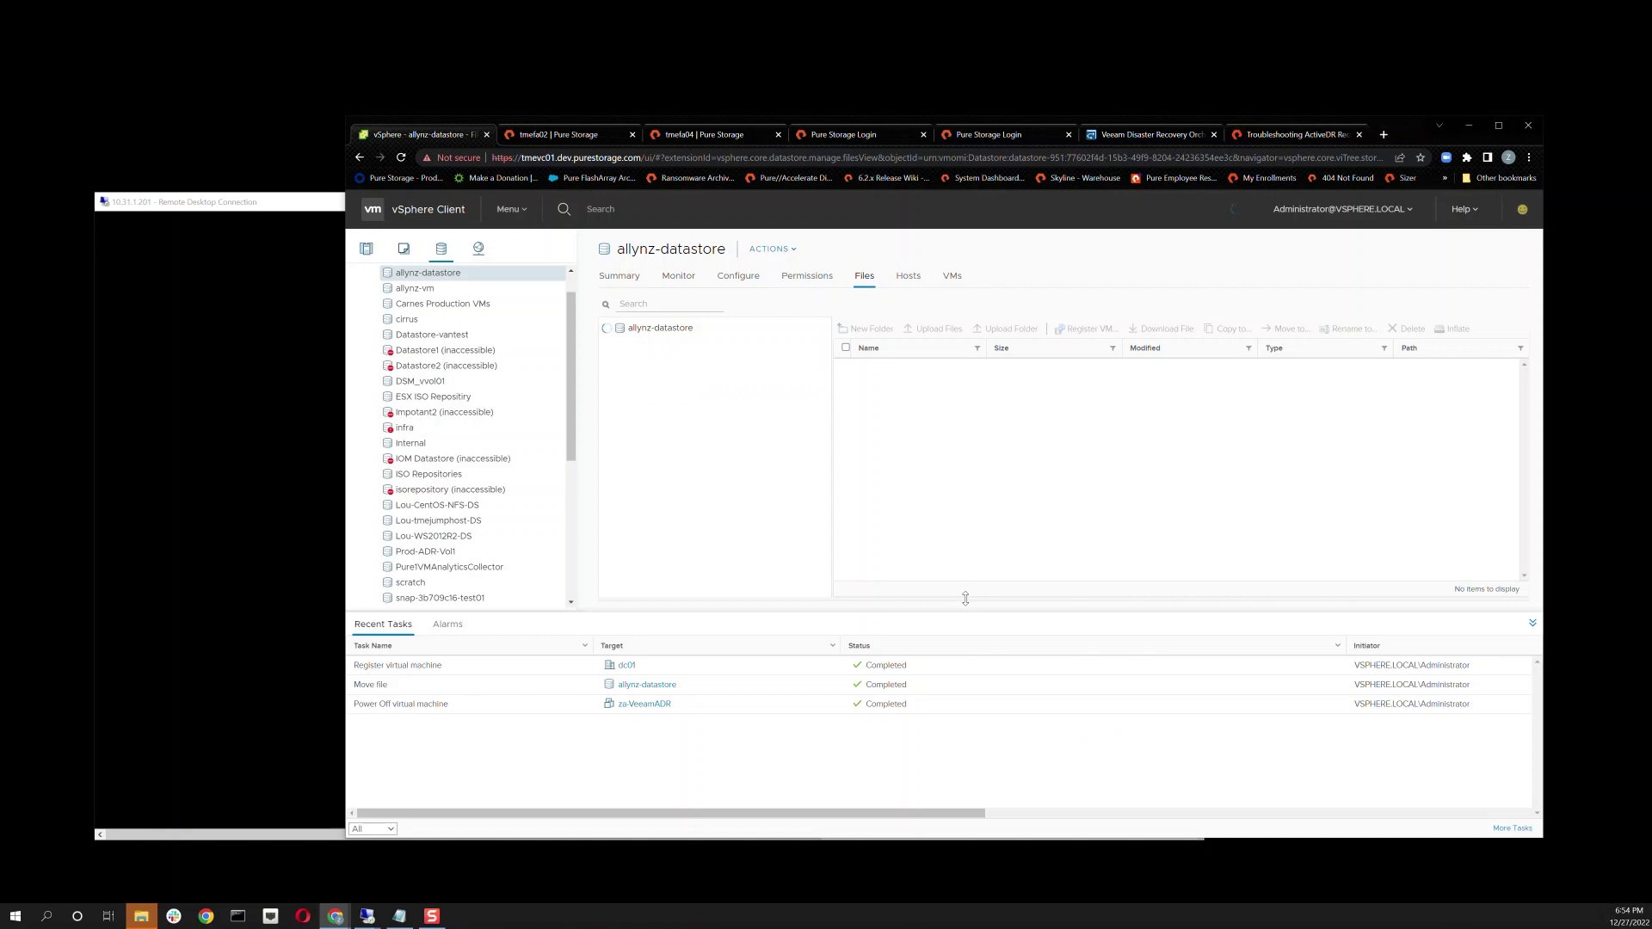
Open the za-VeeamADR_restore VM in the hosts and clusters inventory and reset its VM MAC Conflict alarm to green
click(366, 249)
scroll(473, 517, down, 3)
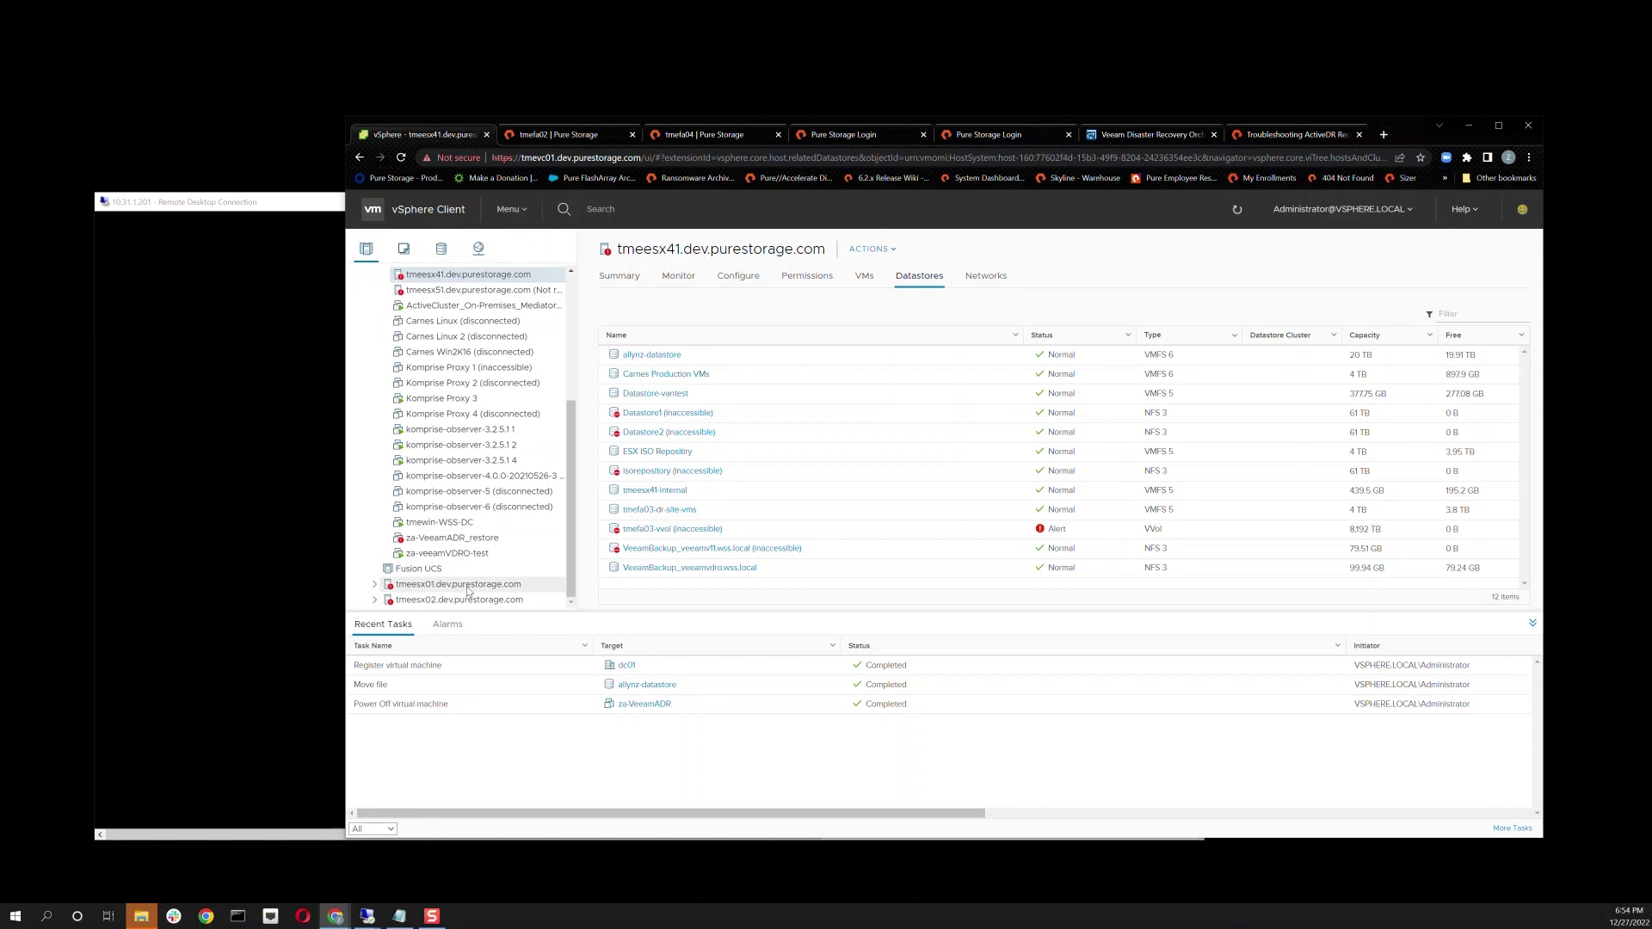
click(476, 539)
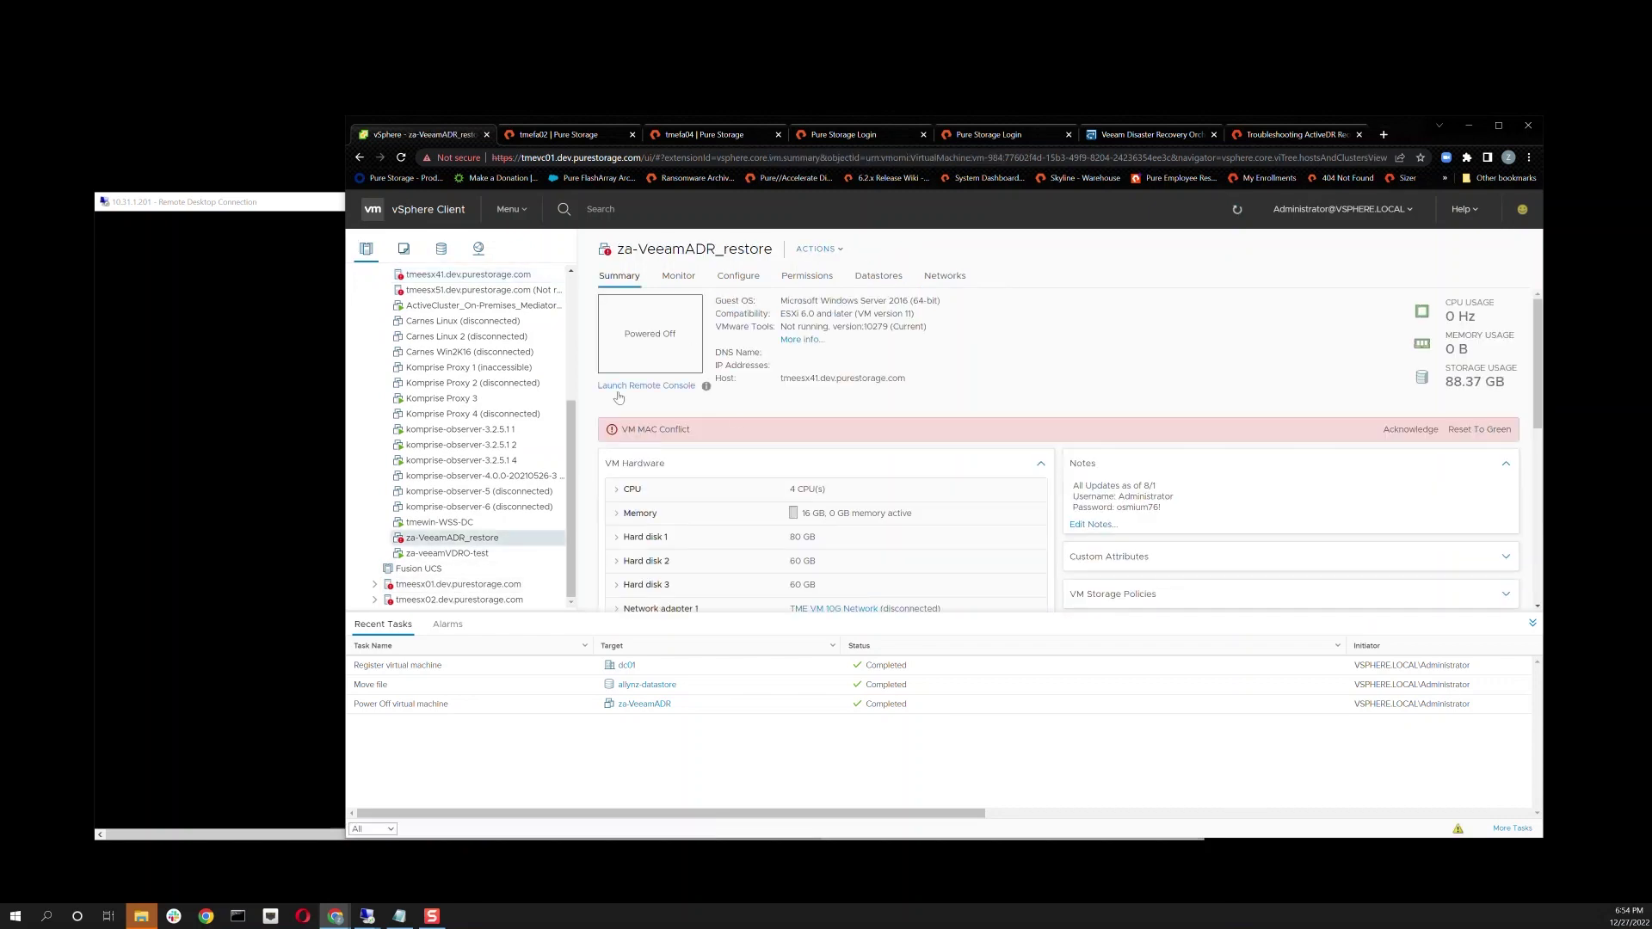
click(1479, 430)
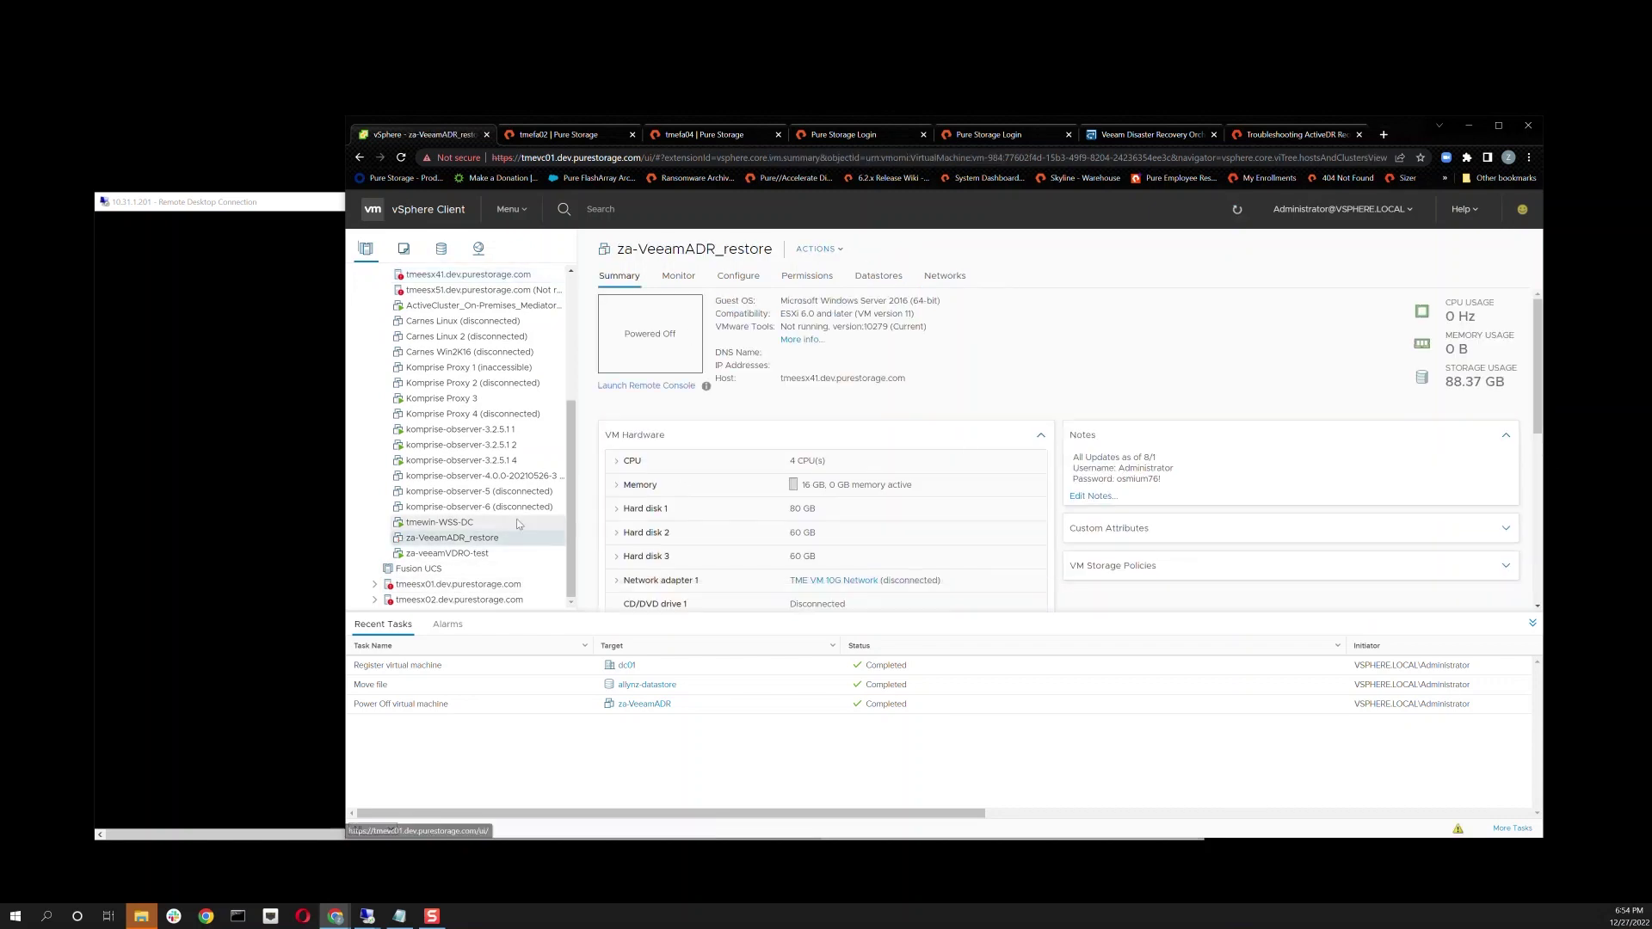
Power on za-VeeamADR_restore and answer the question whether the virtual machine was moved or copied
right_click(457, 540)
key(Escape)
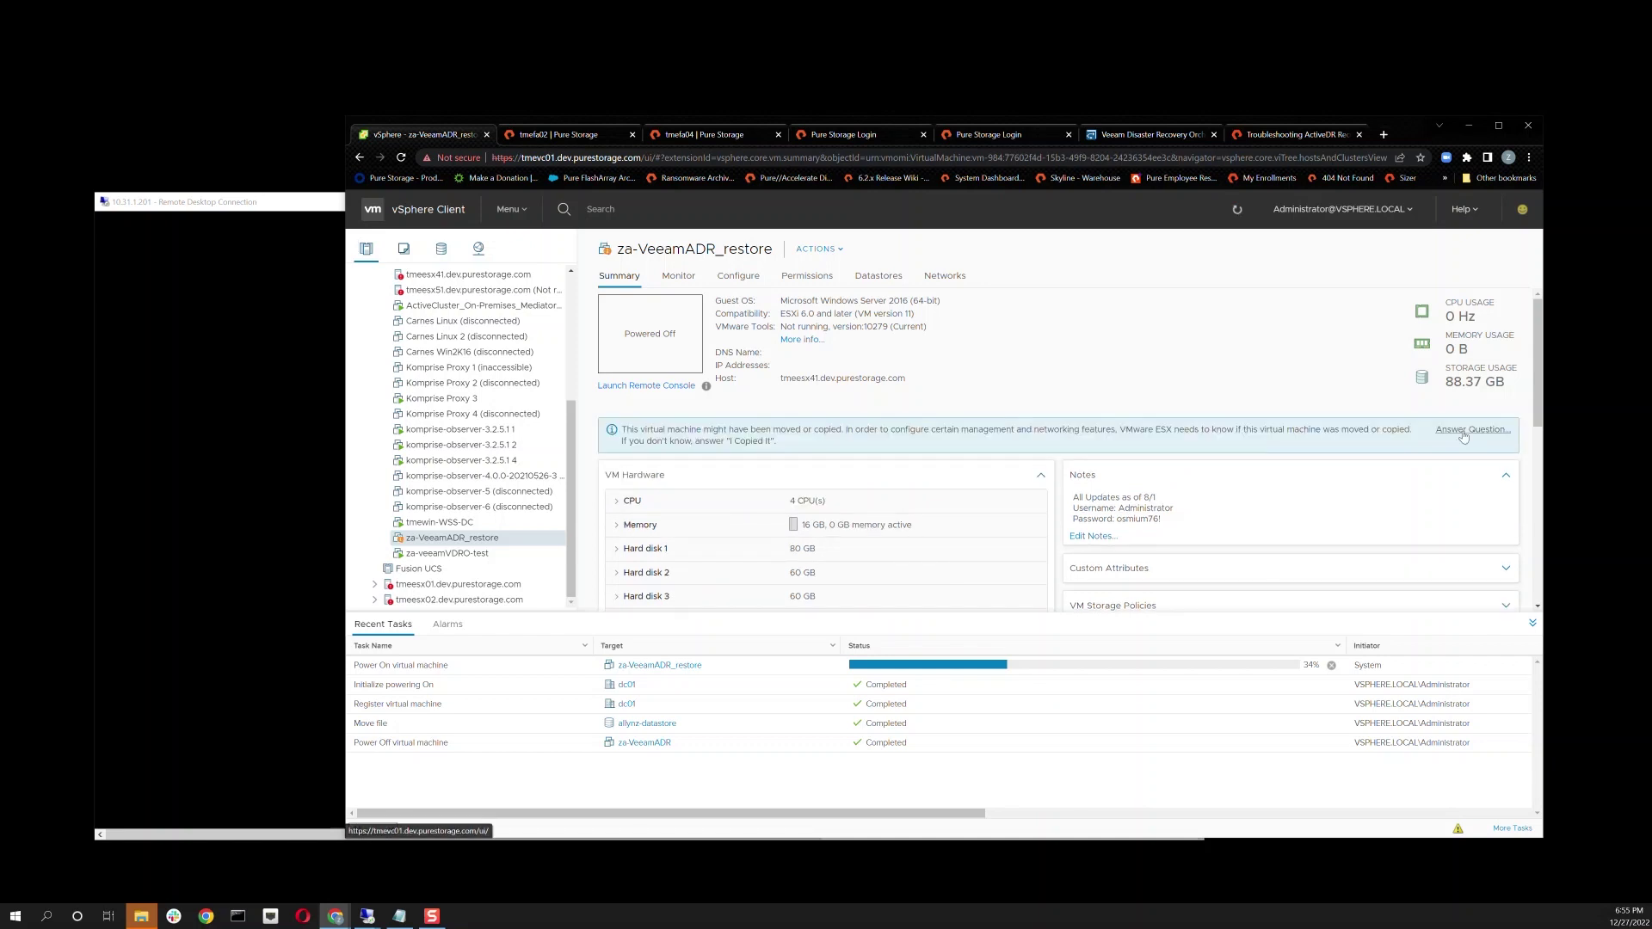
click(1462, 431)
click(728, 514)
click(730, 528)
click(1182, 602)
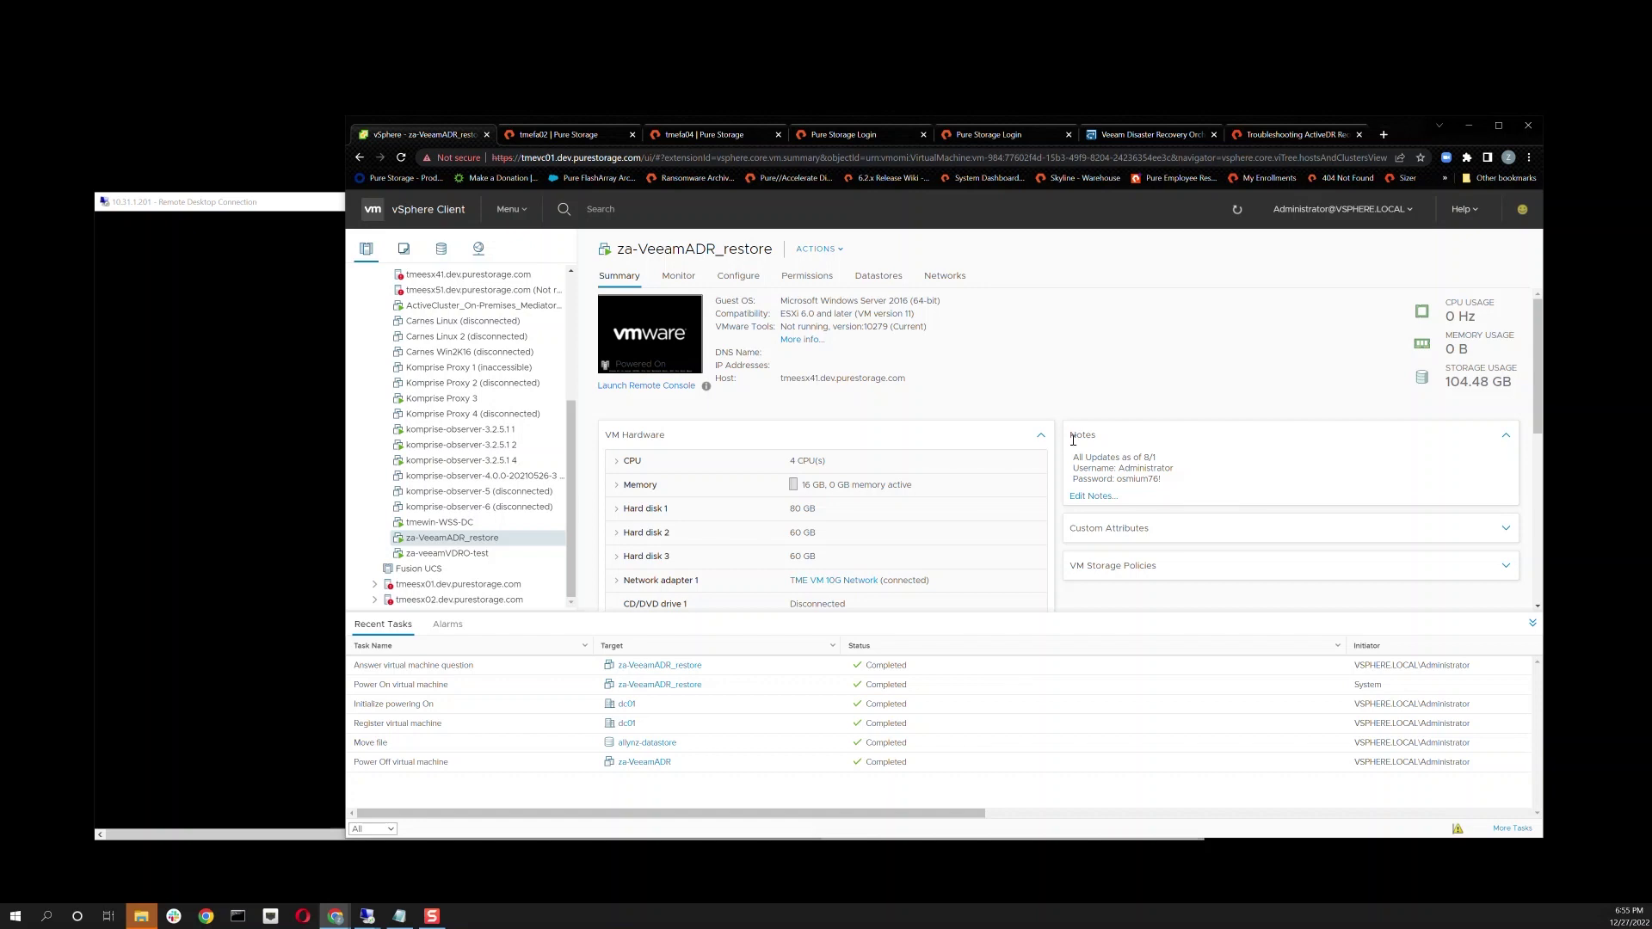
Check the startup of za-VeeamADR_restore in its web console and look up its IP address in the VM summary
click(652, 384)
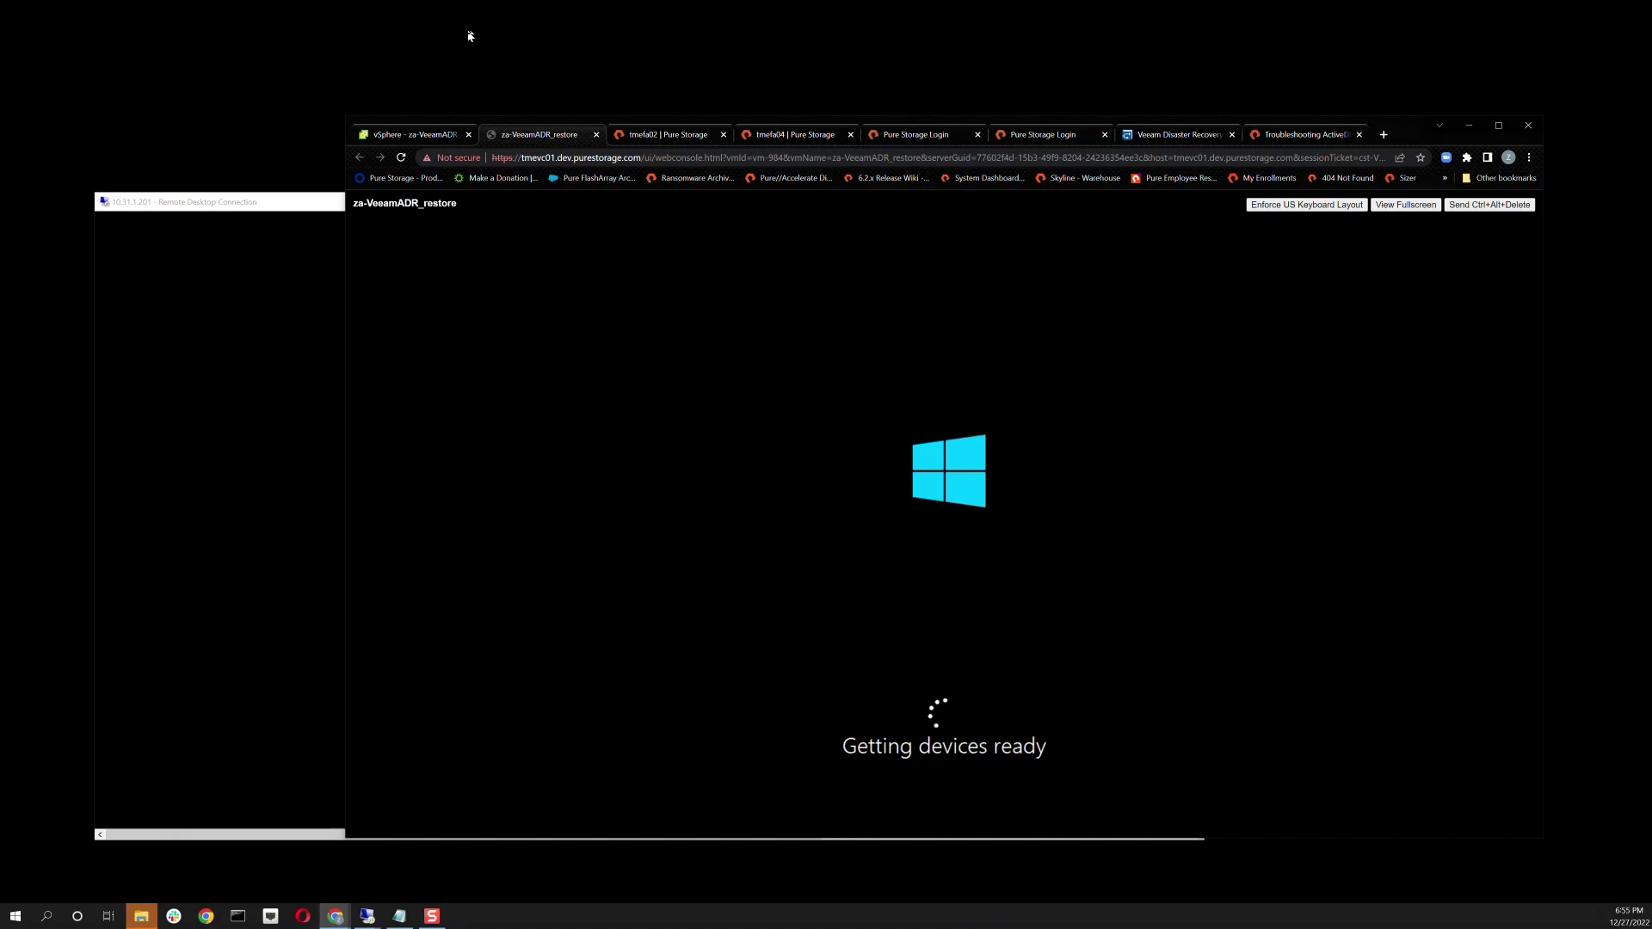
click(413, 134)
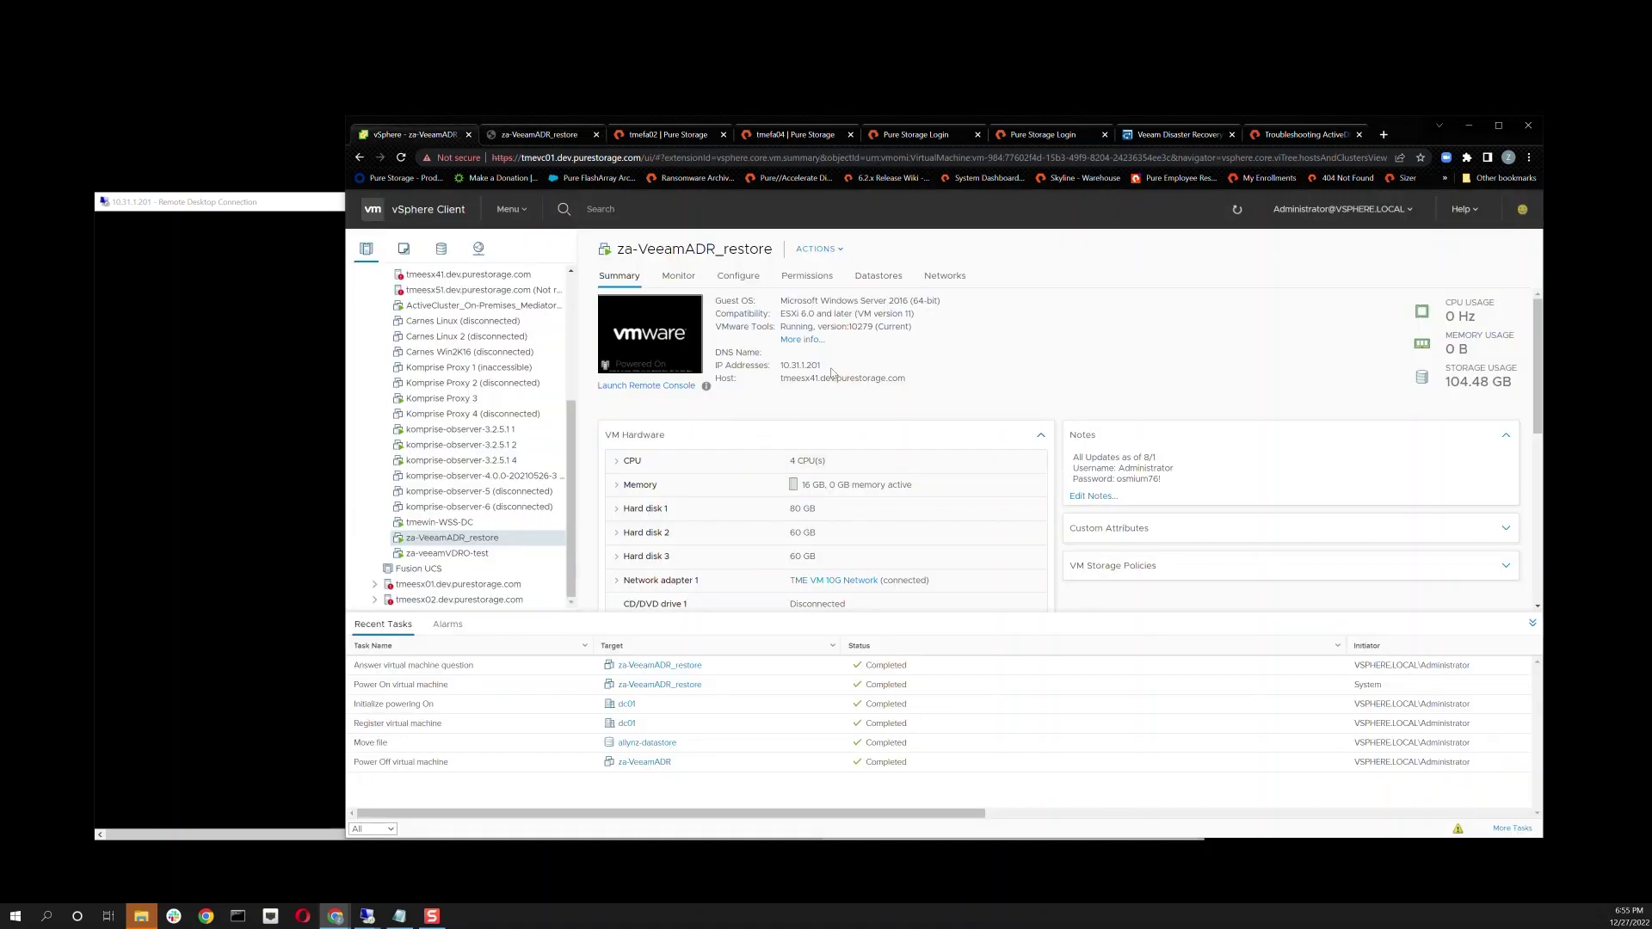
drag(828, 370, 778, 367)
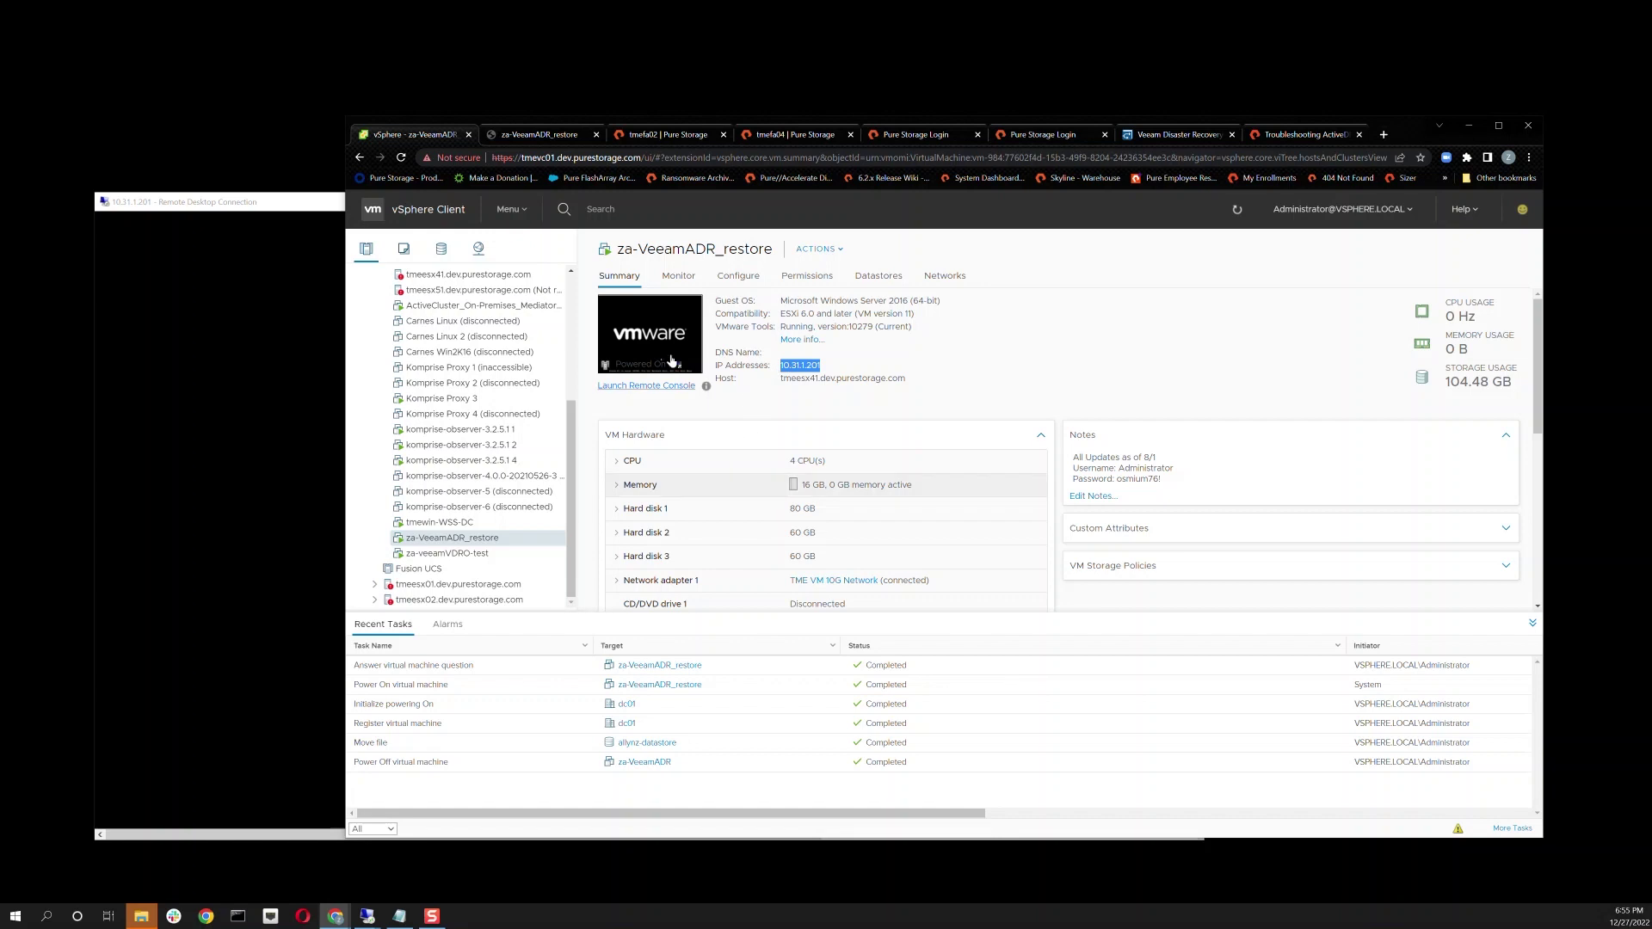
click(539, 134)
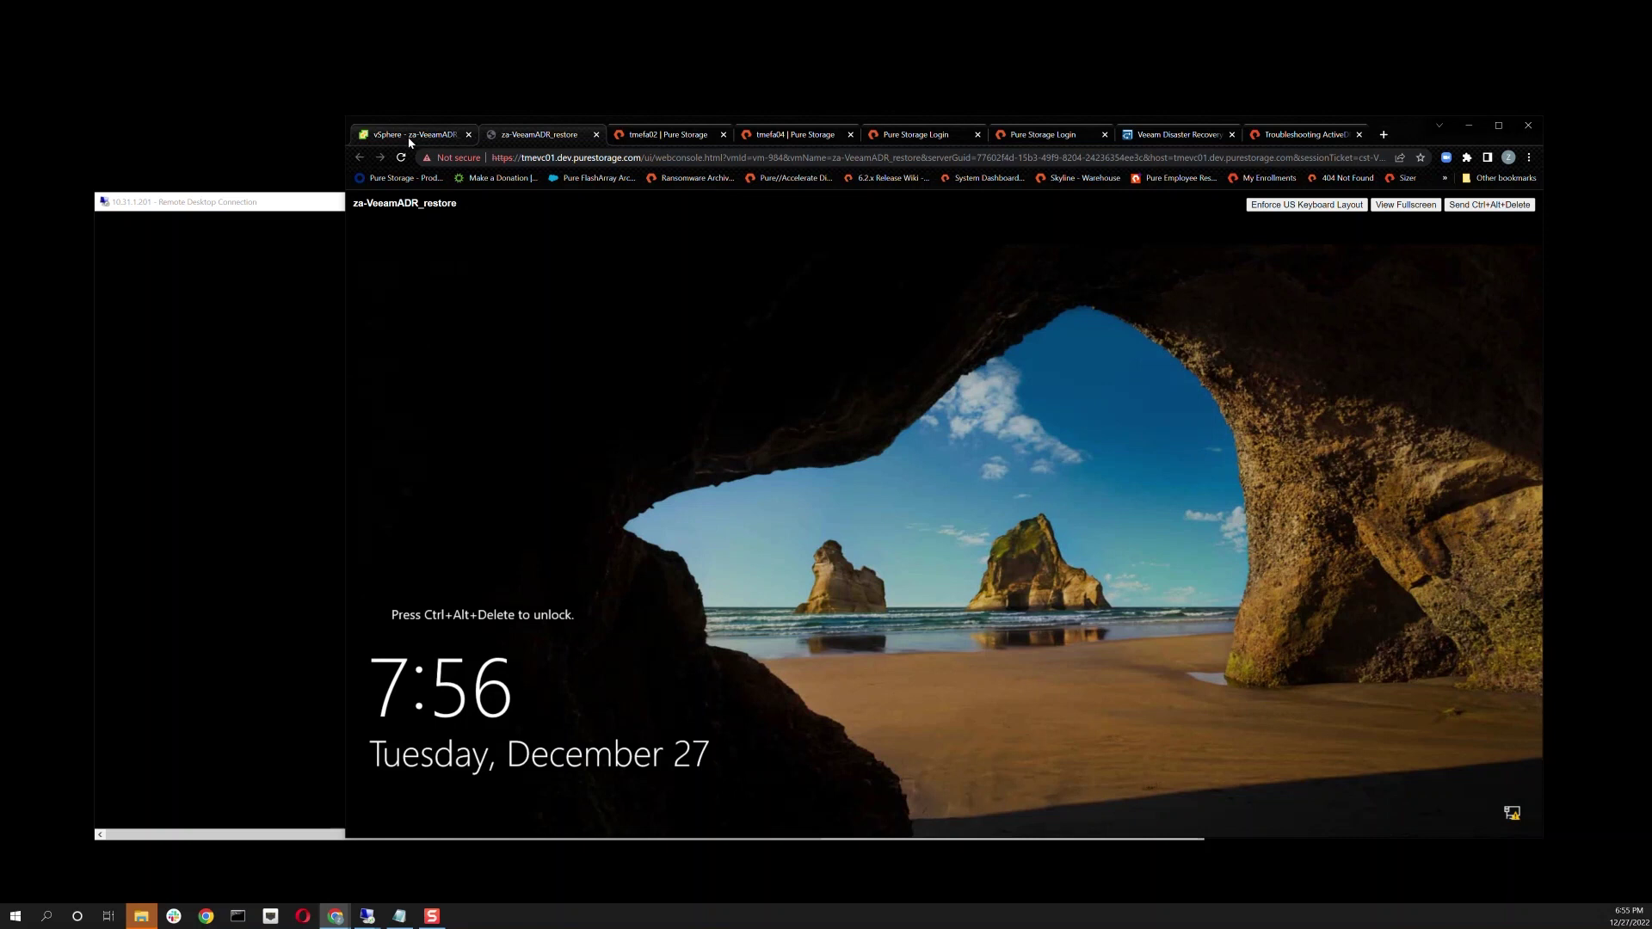
click(410, 136)
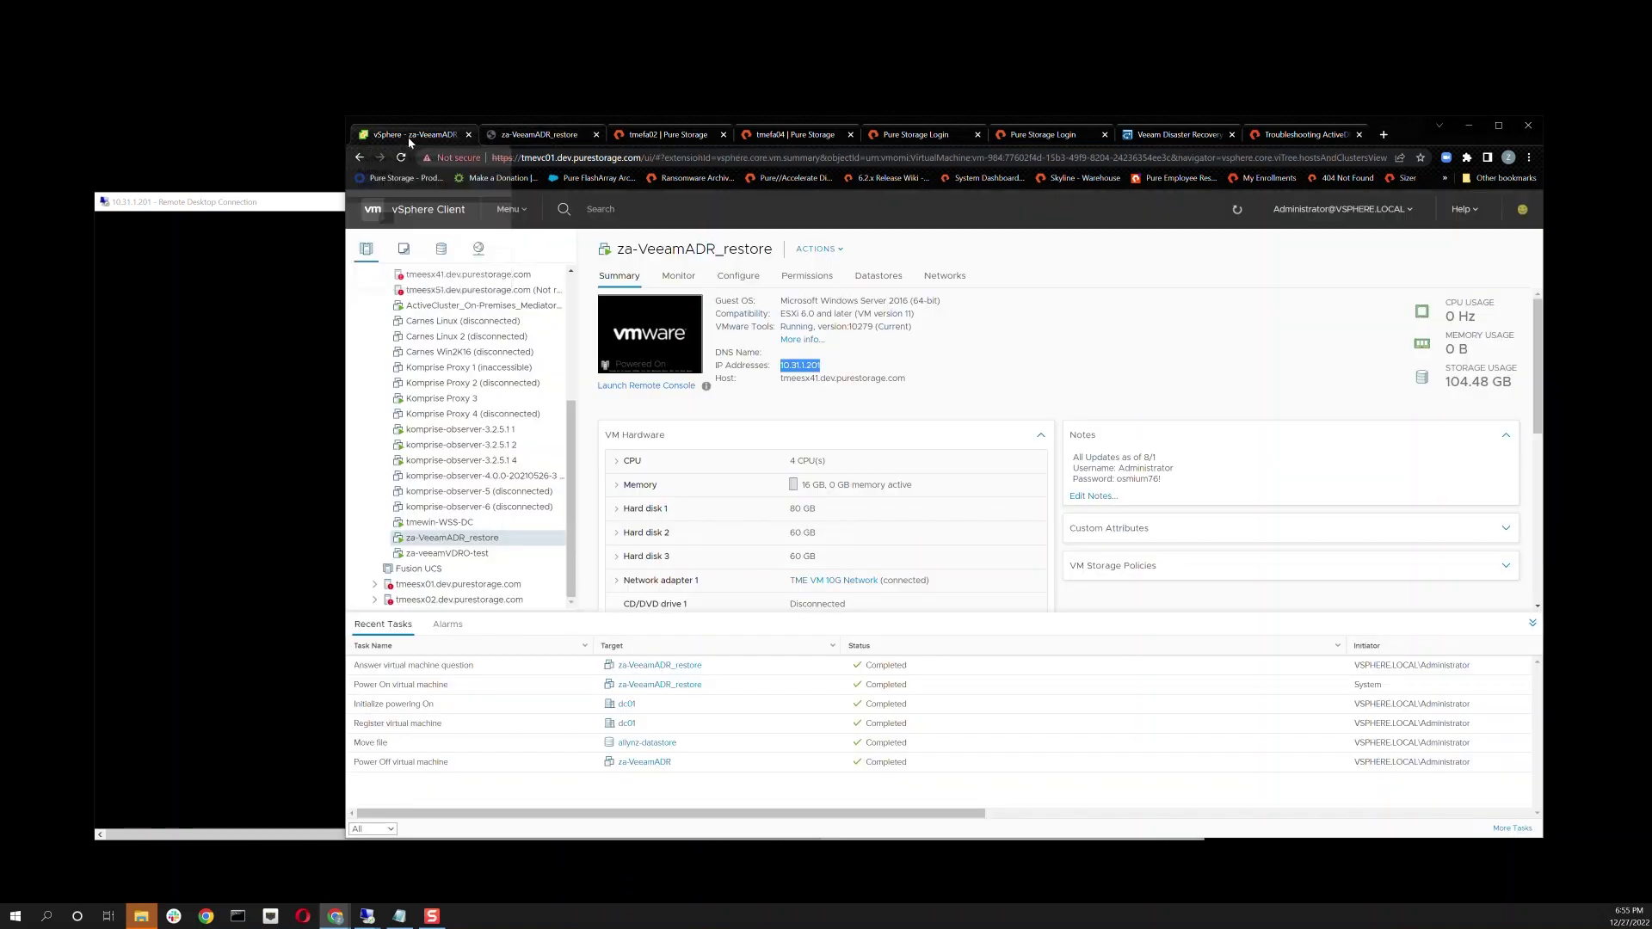
click(918, 493)
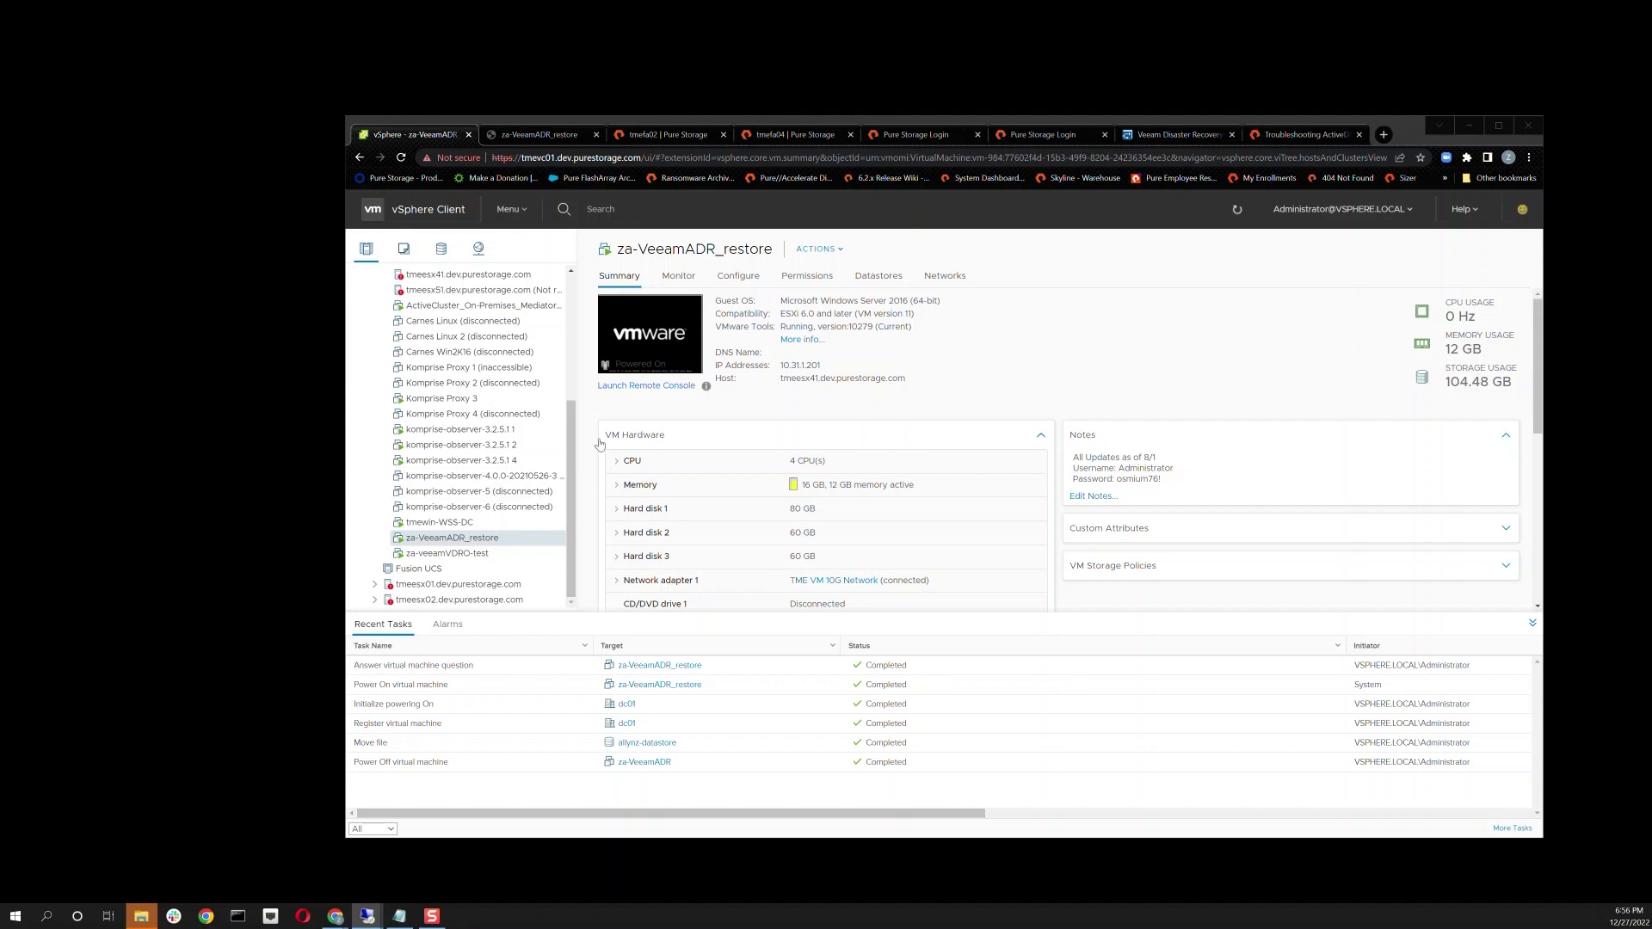
Log in to the za-VeeamADR_restore console as Administrator with the account password and dismiss the Shutdown Event Tracker
click(650, 352)
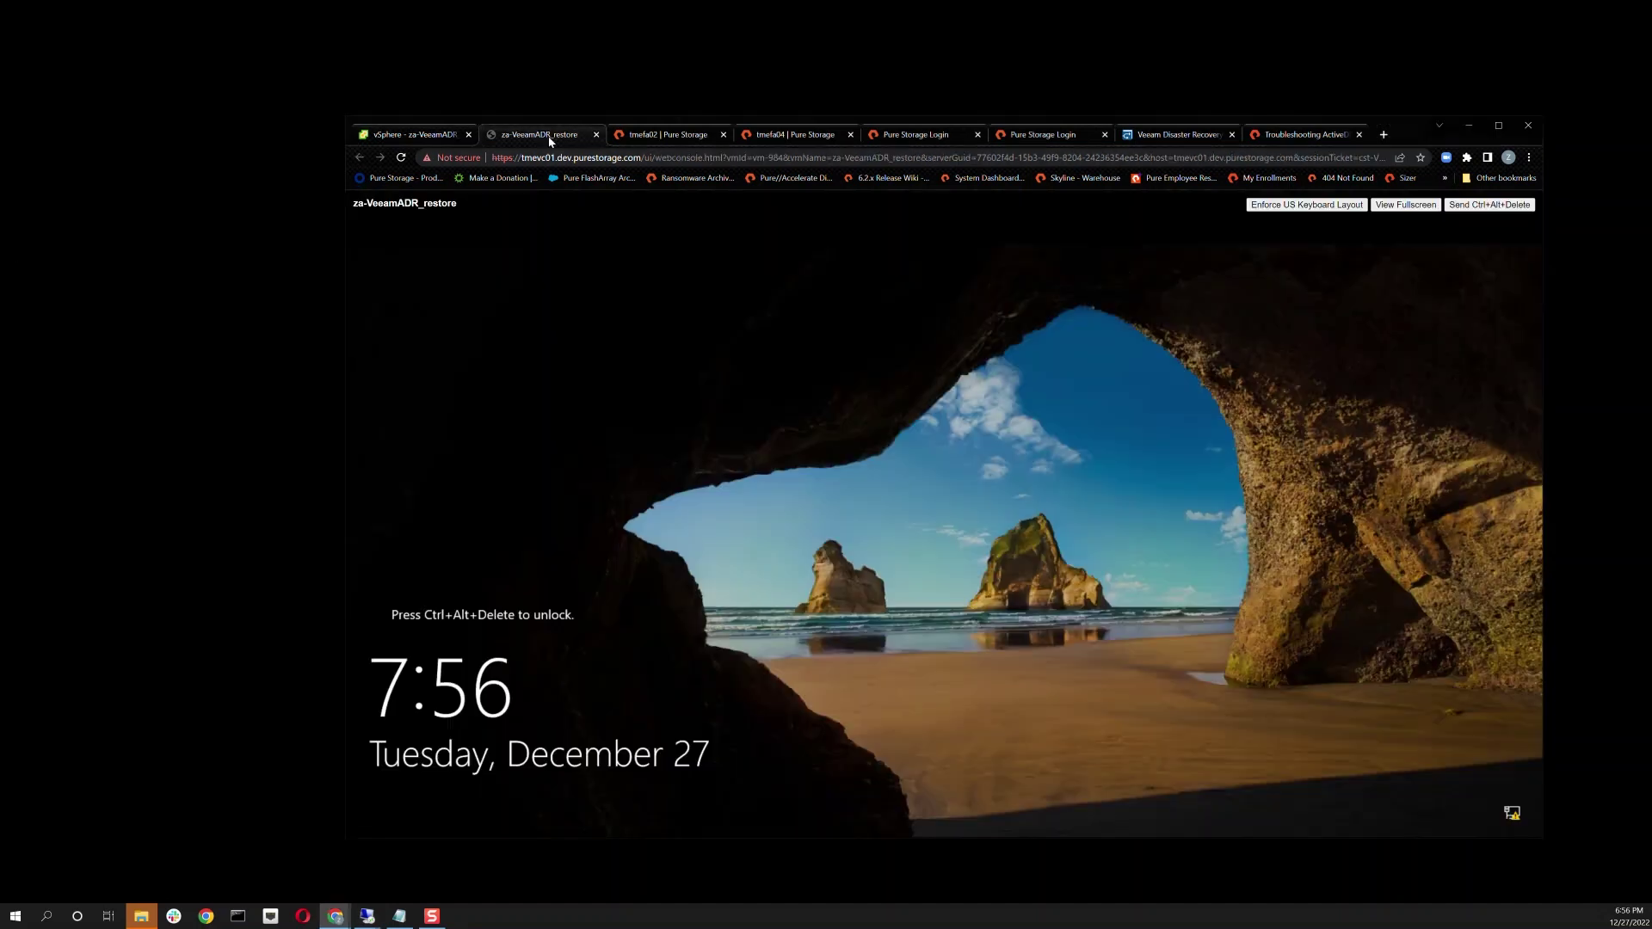
click(1490, 205)
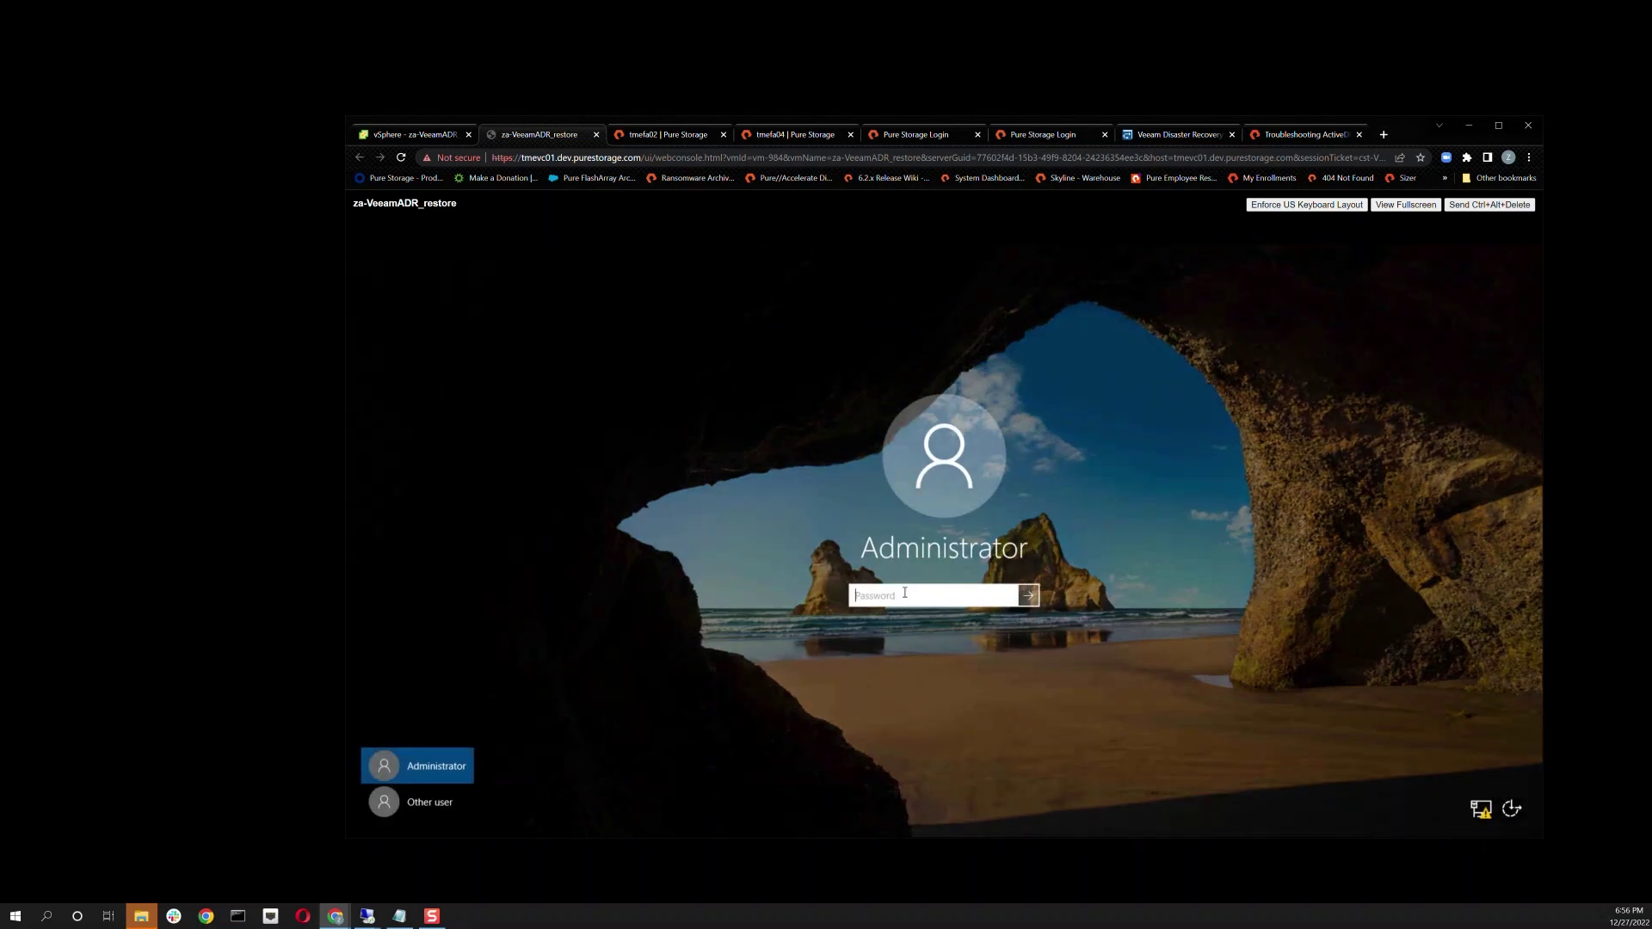
text(•••••••••)
key(Return)
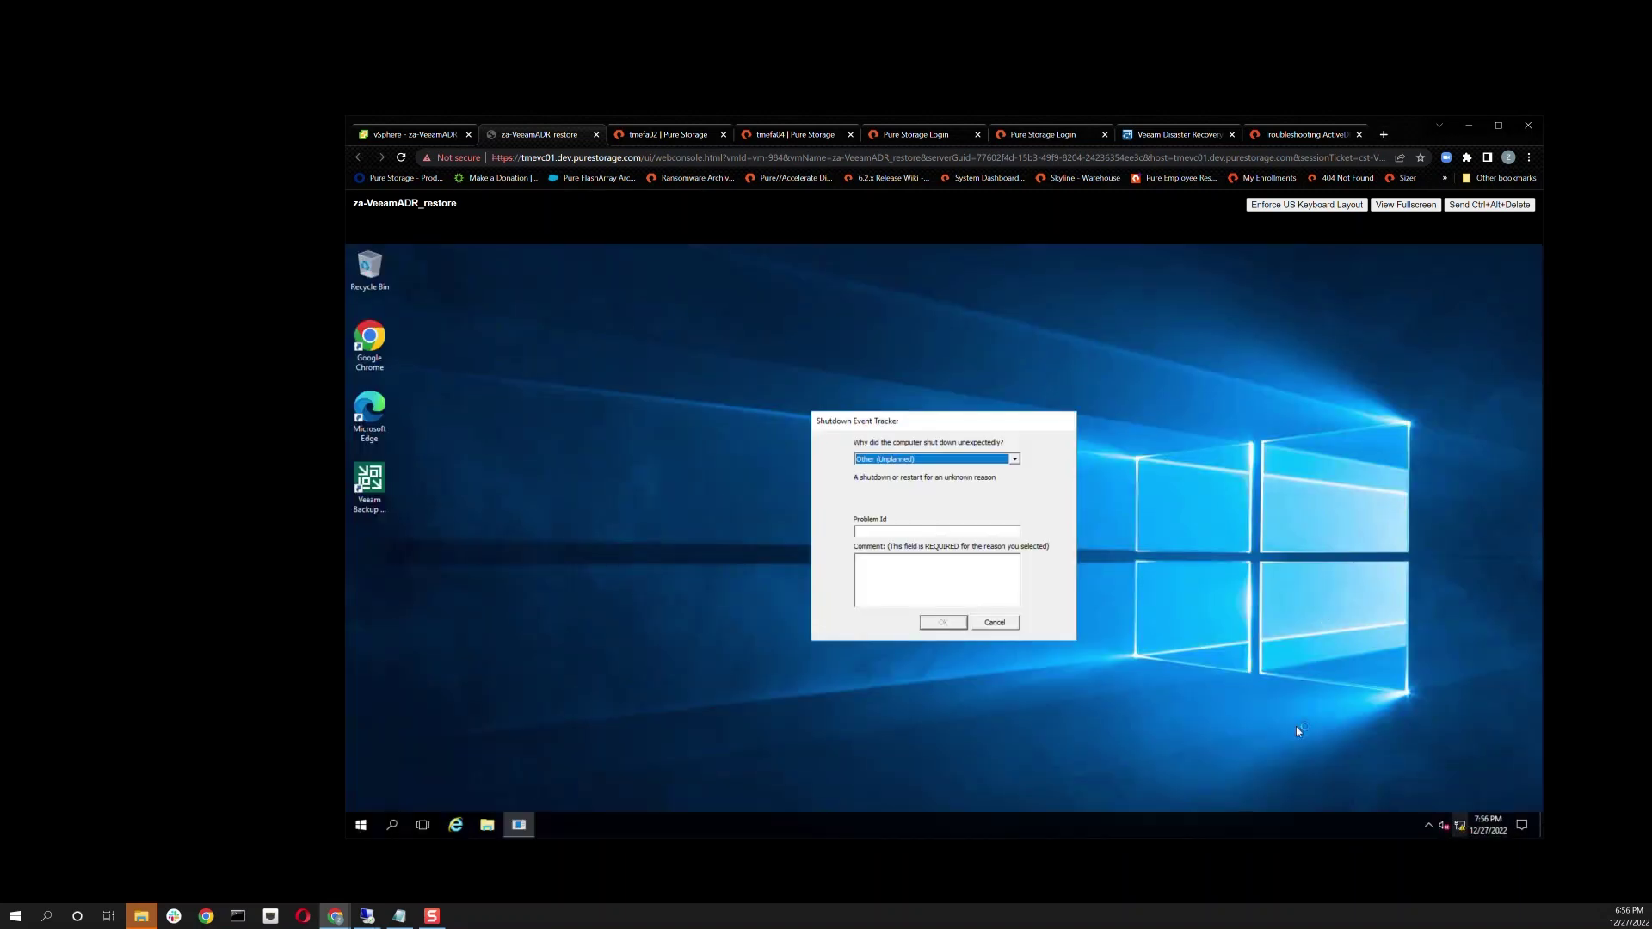
click(998, 622)
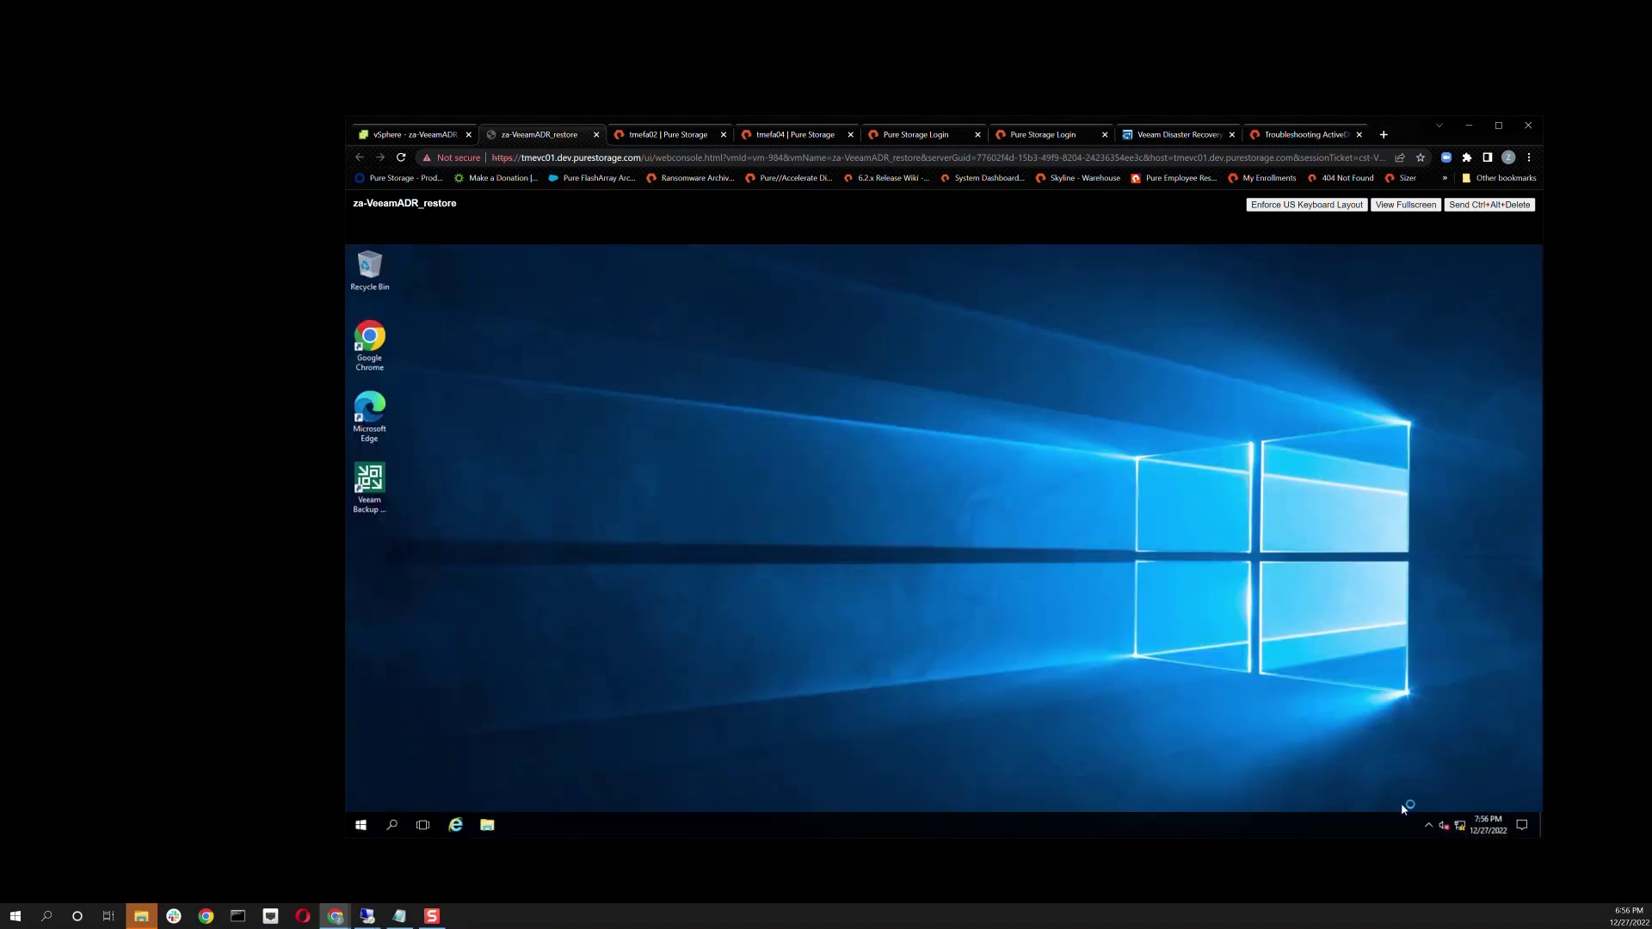
Switch Network adapter 1 of za-VeeamADR_restore to the VMs network on distributed switch CV10GDS in the VM settings
right_click(1460, 824)
click(406, 134)
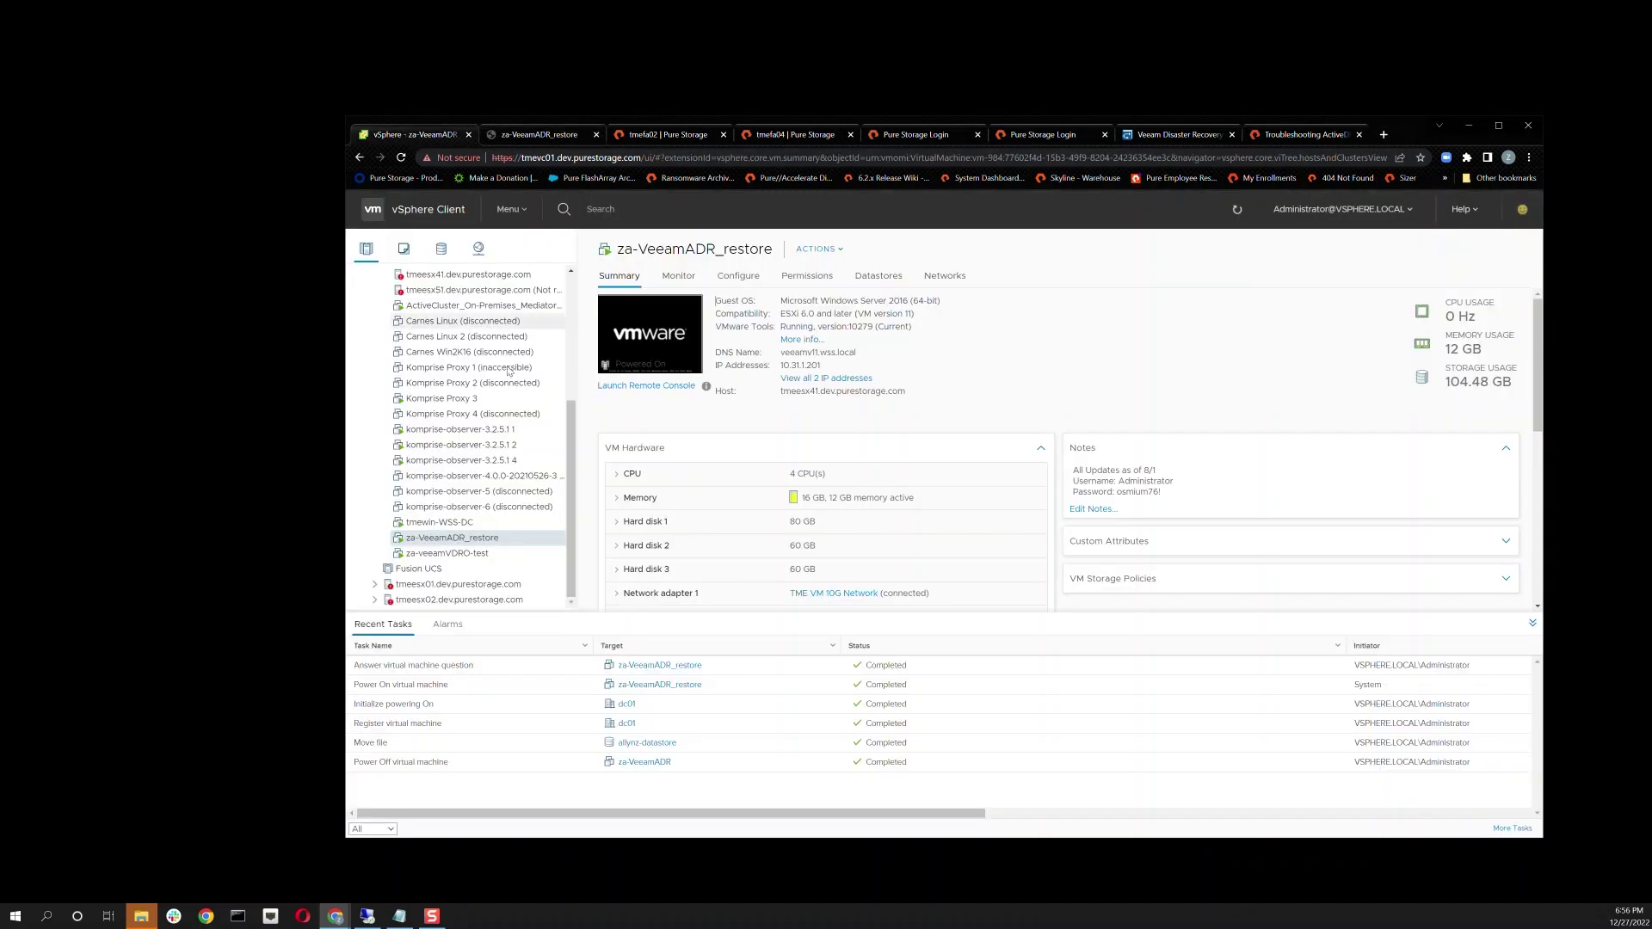
right_click(476, 540)
click(525, 651)
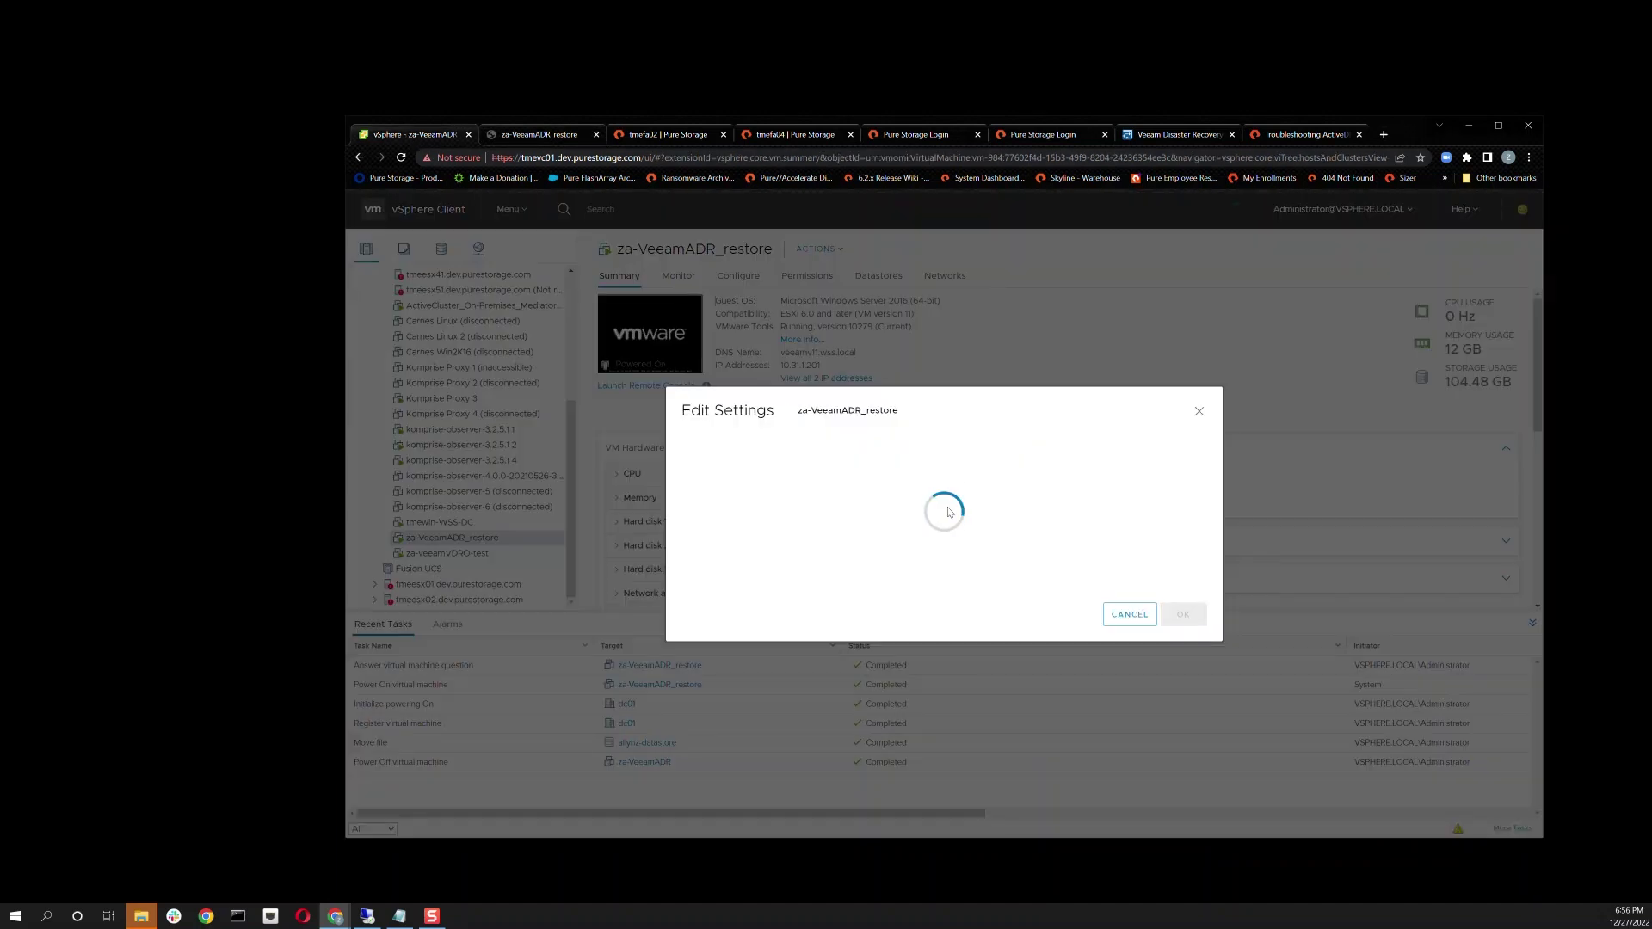
click(996, 551)
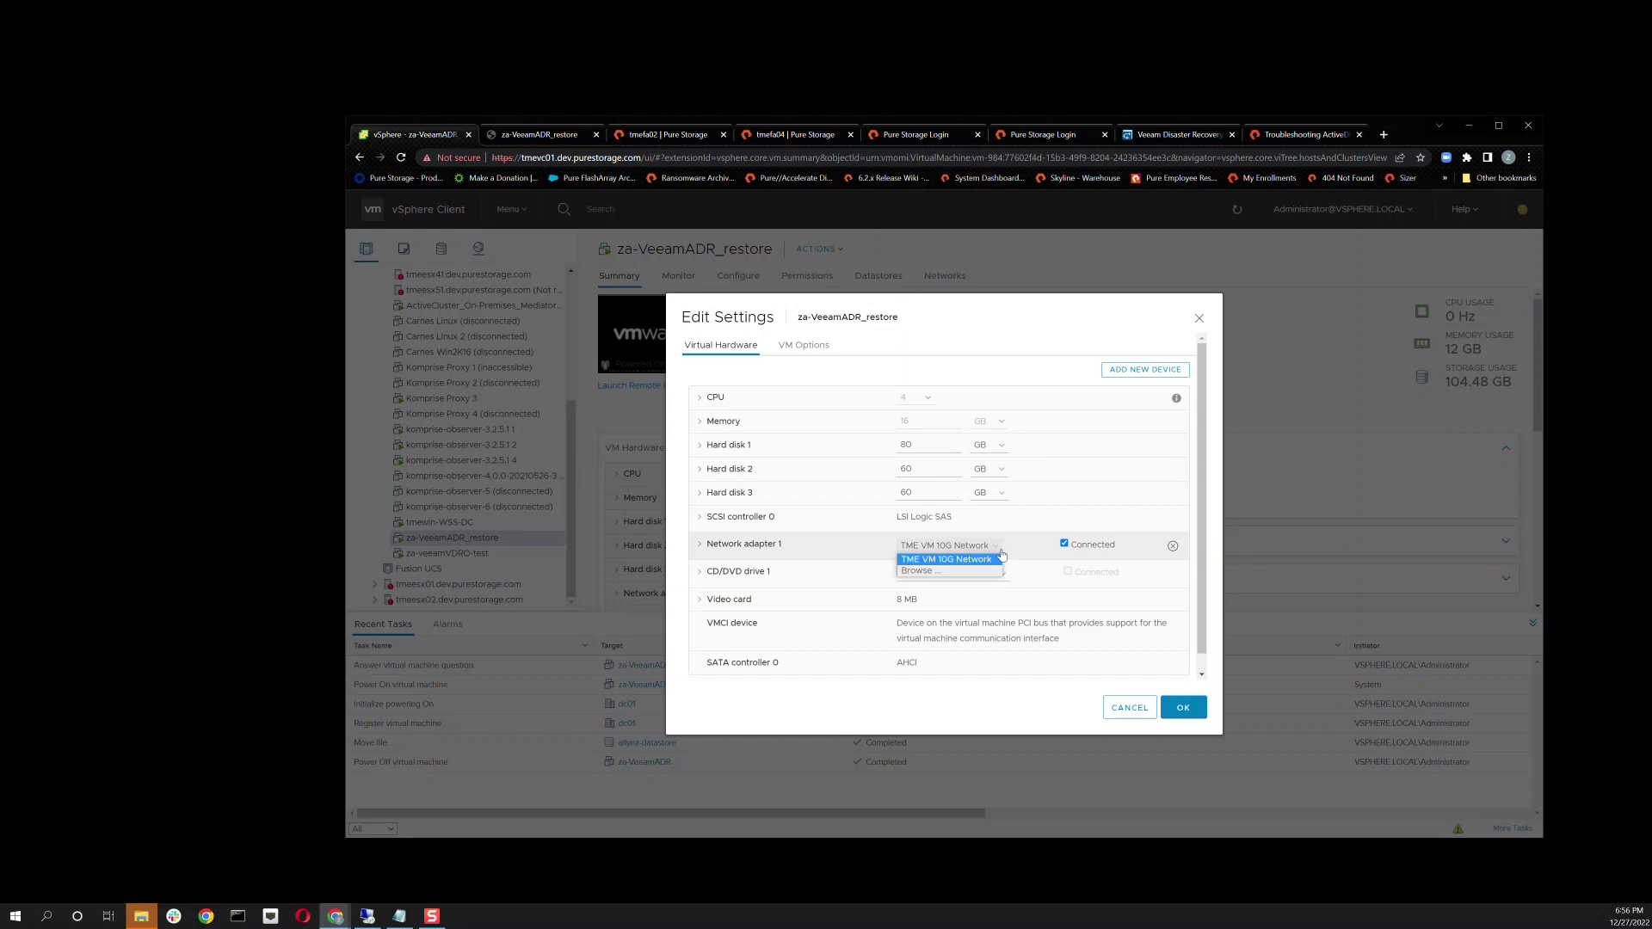
click(962, 570)
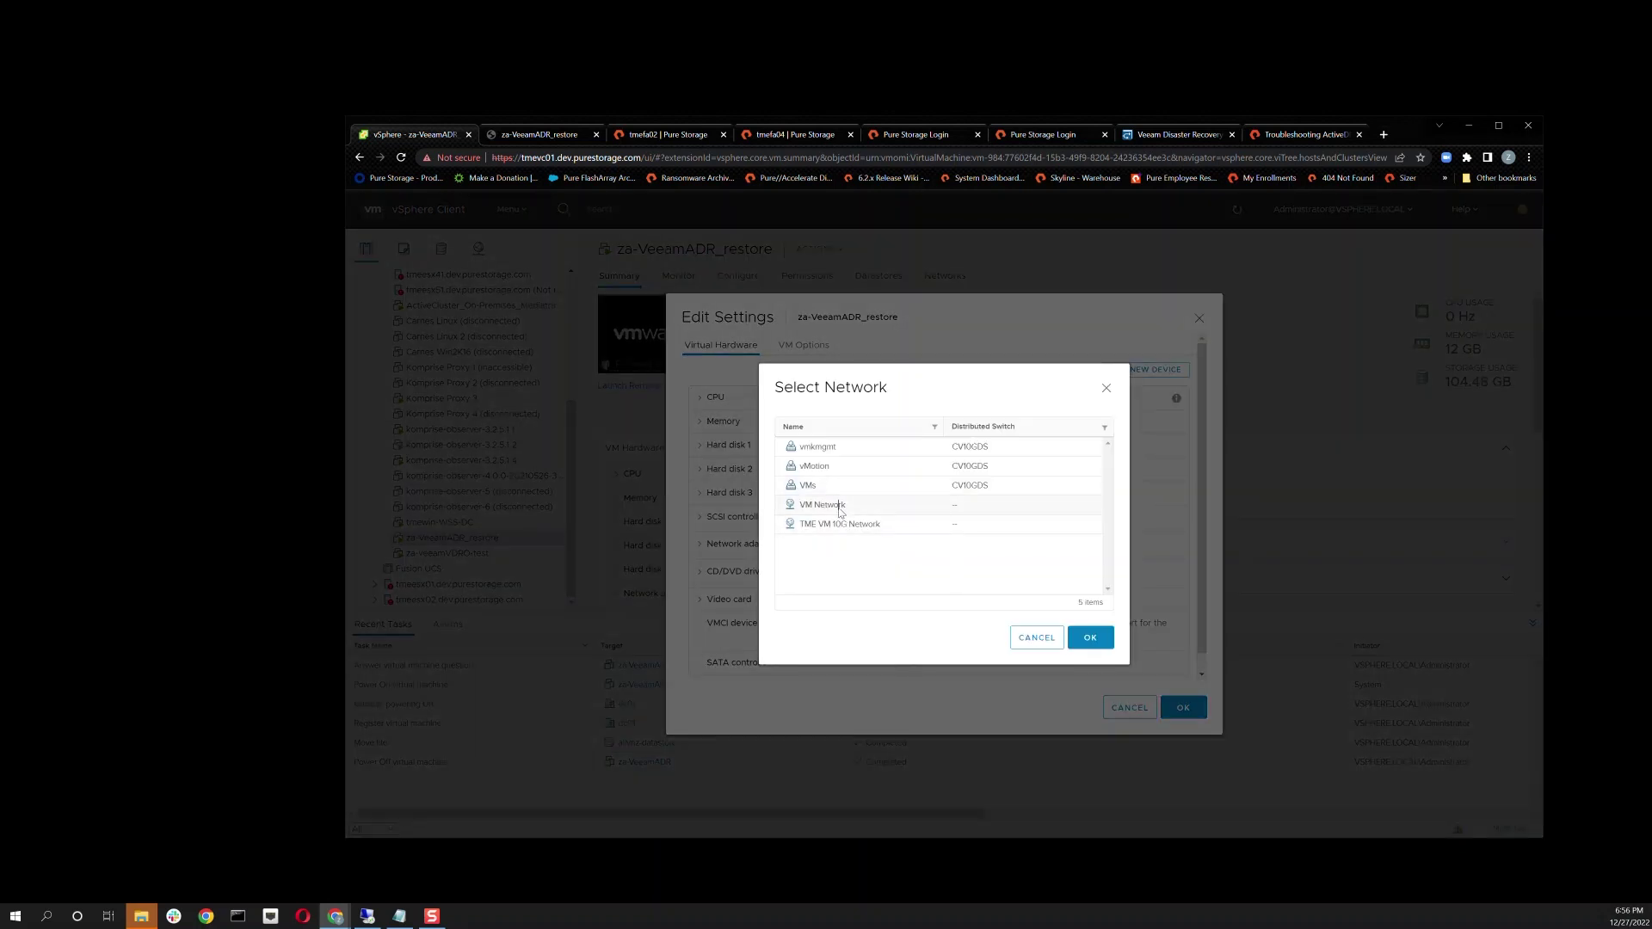
click(1000, 520)
click(1090, 638)
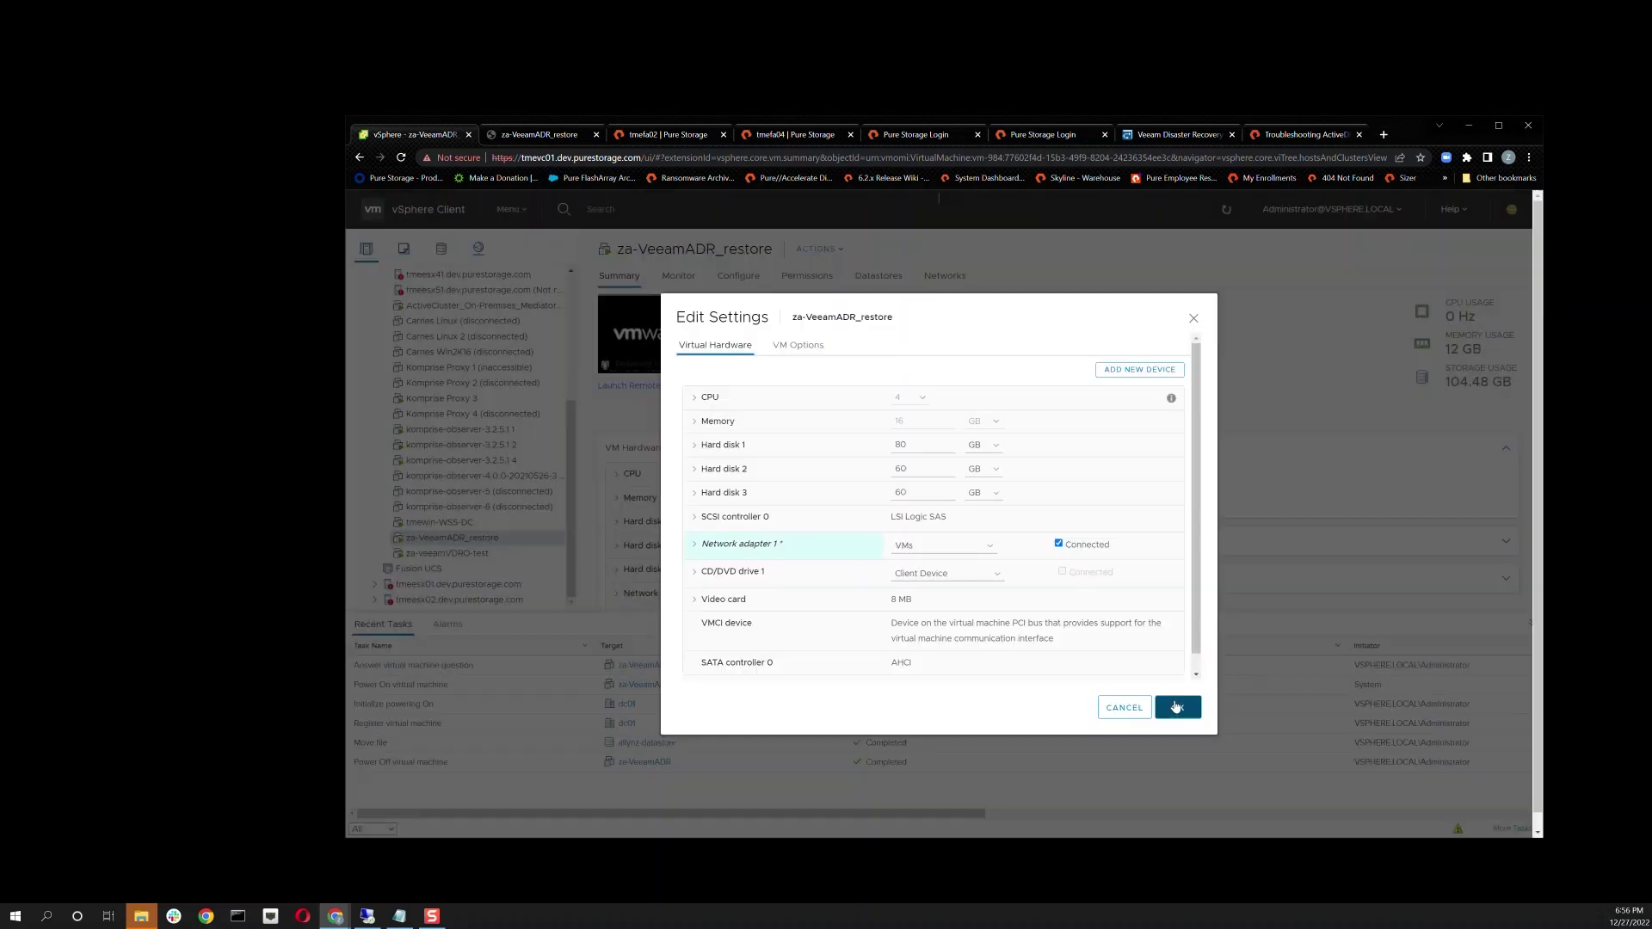
click(1181, 710)
Check the VM console and connect to 10.31.1.201 through Remote Desktop with the administrator password
click(540, 136)
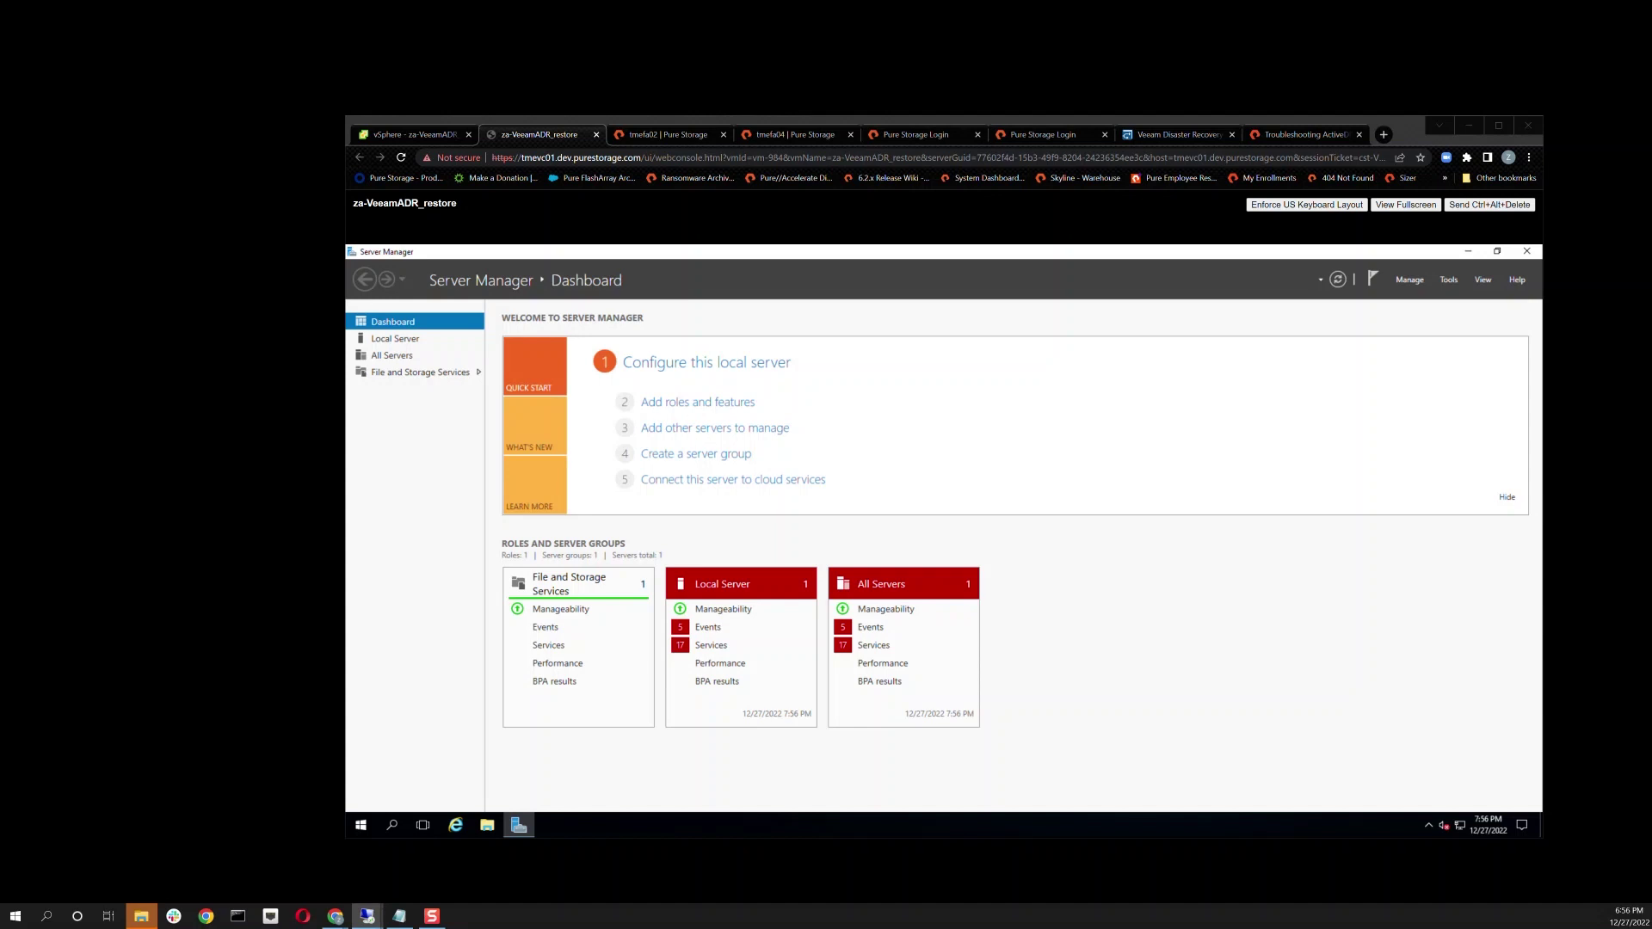
text(*******)
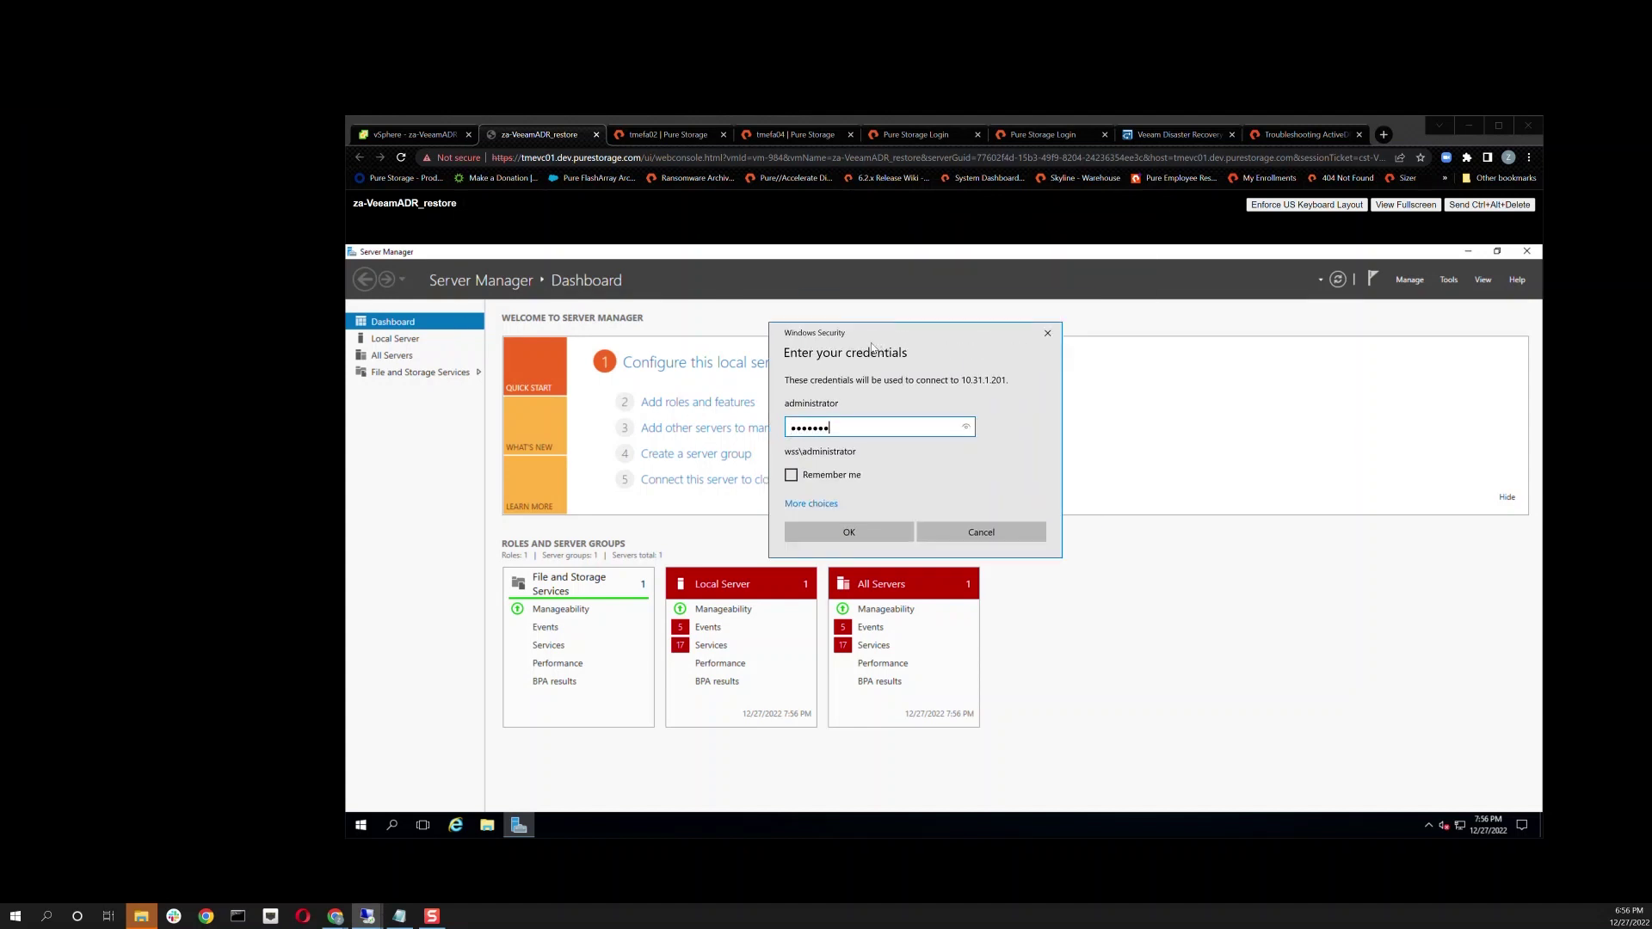
key(Return)
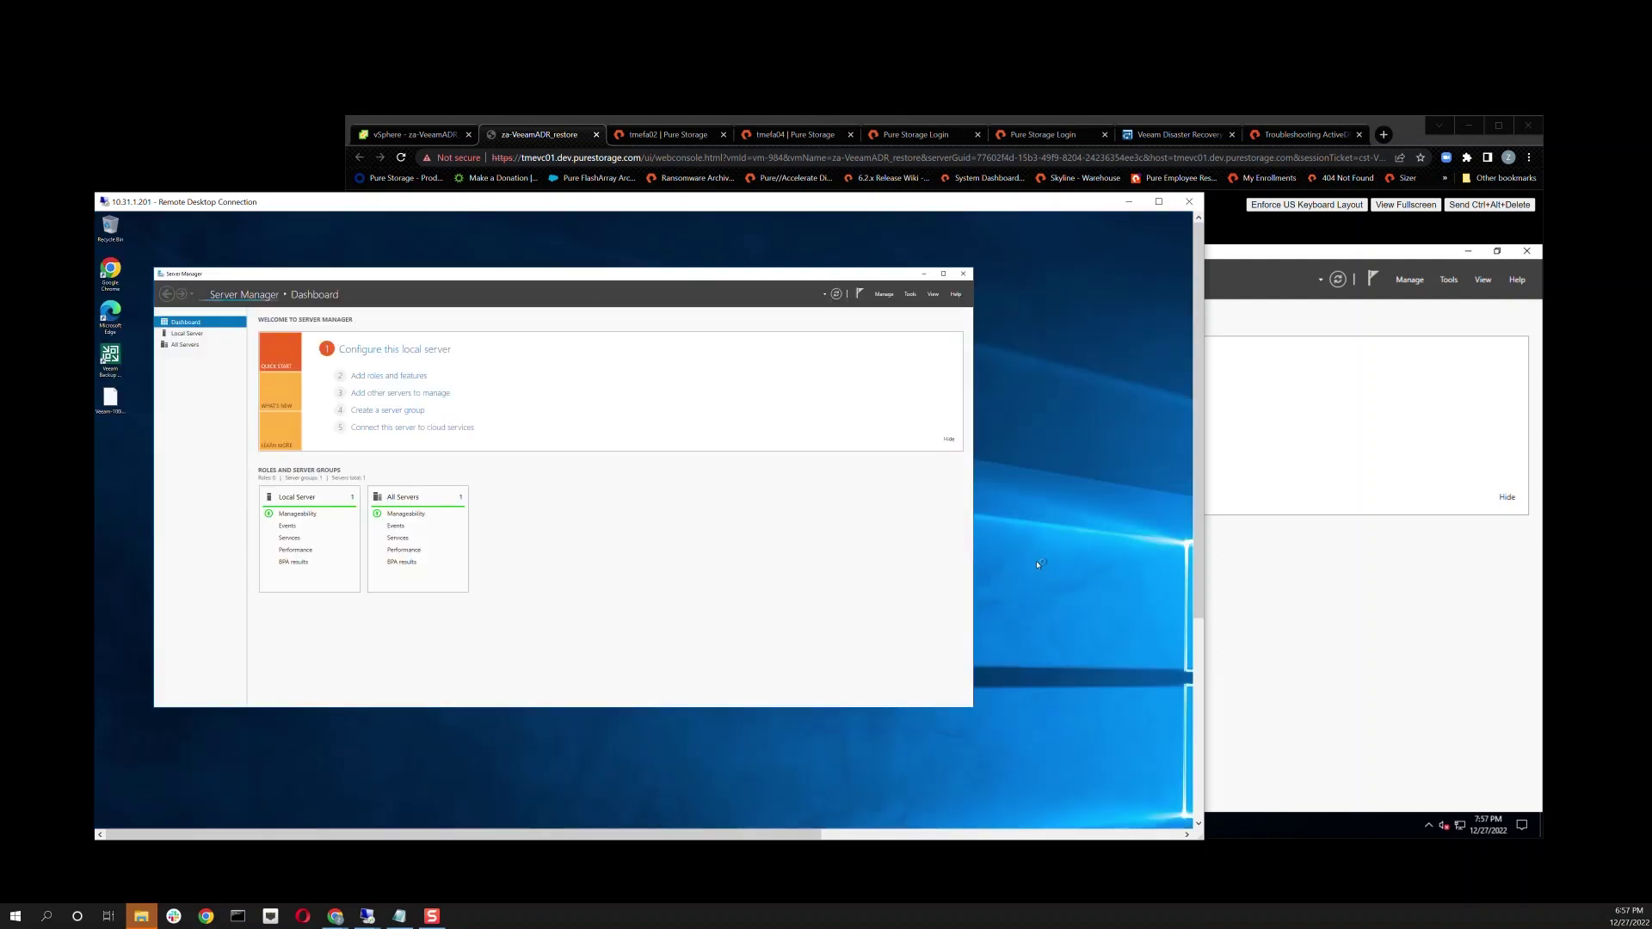
Close Server Manager in the remote session and open the Windows Services console
click(963, 273)
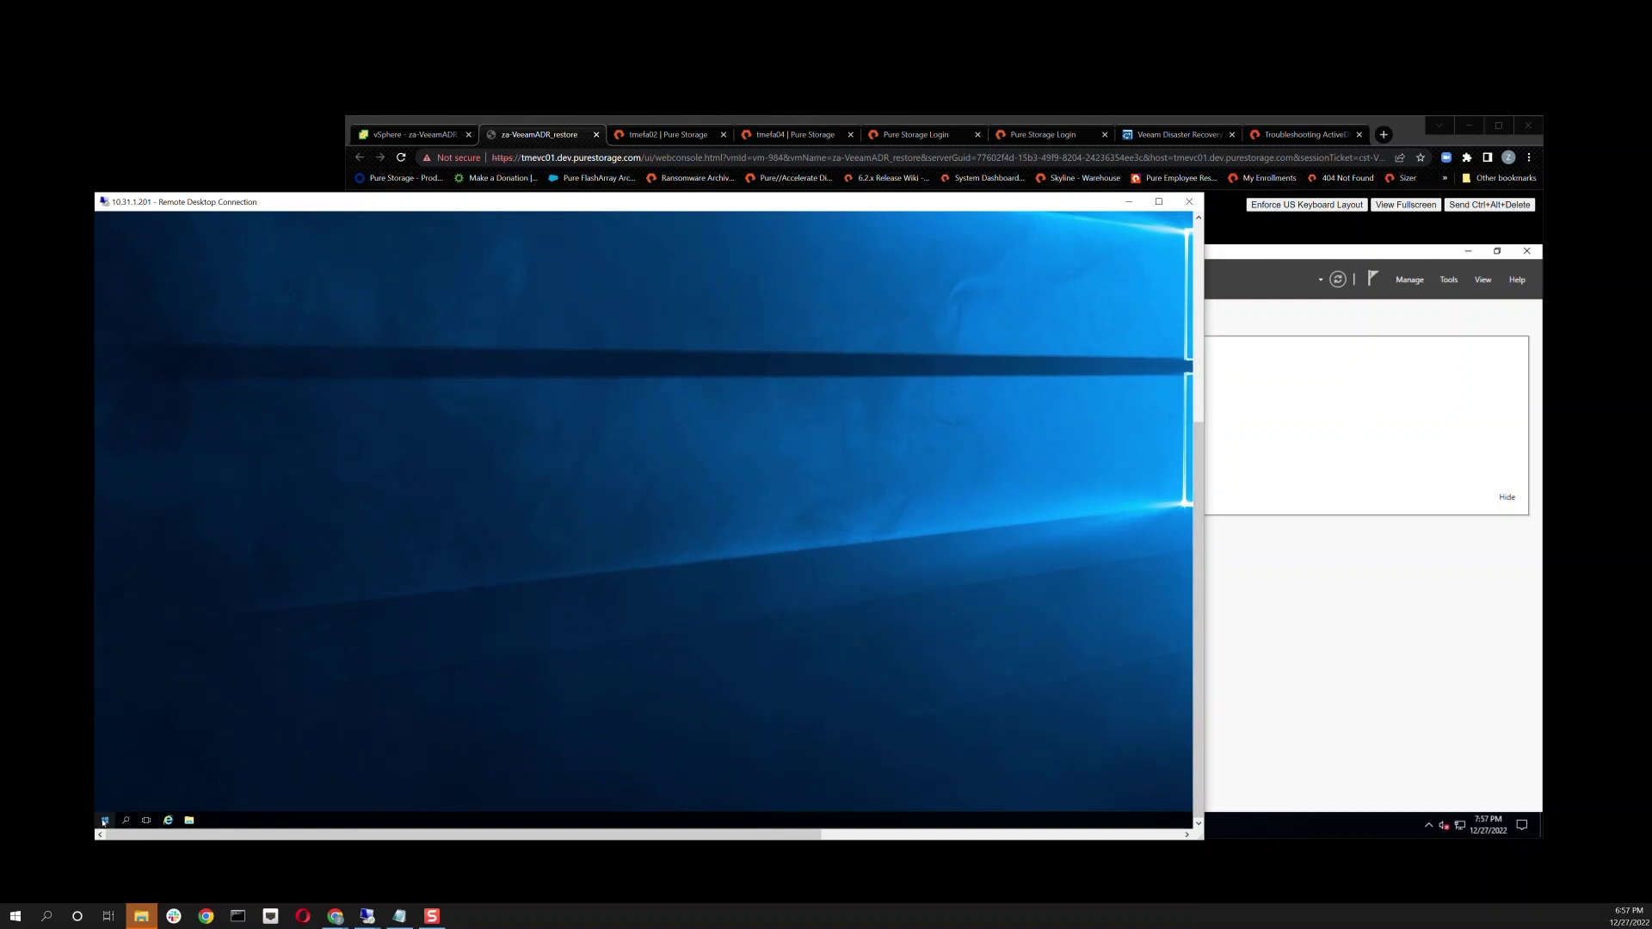
click(104, 820)
text(serv)
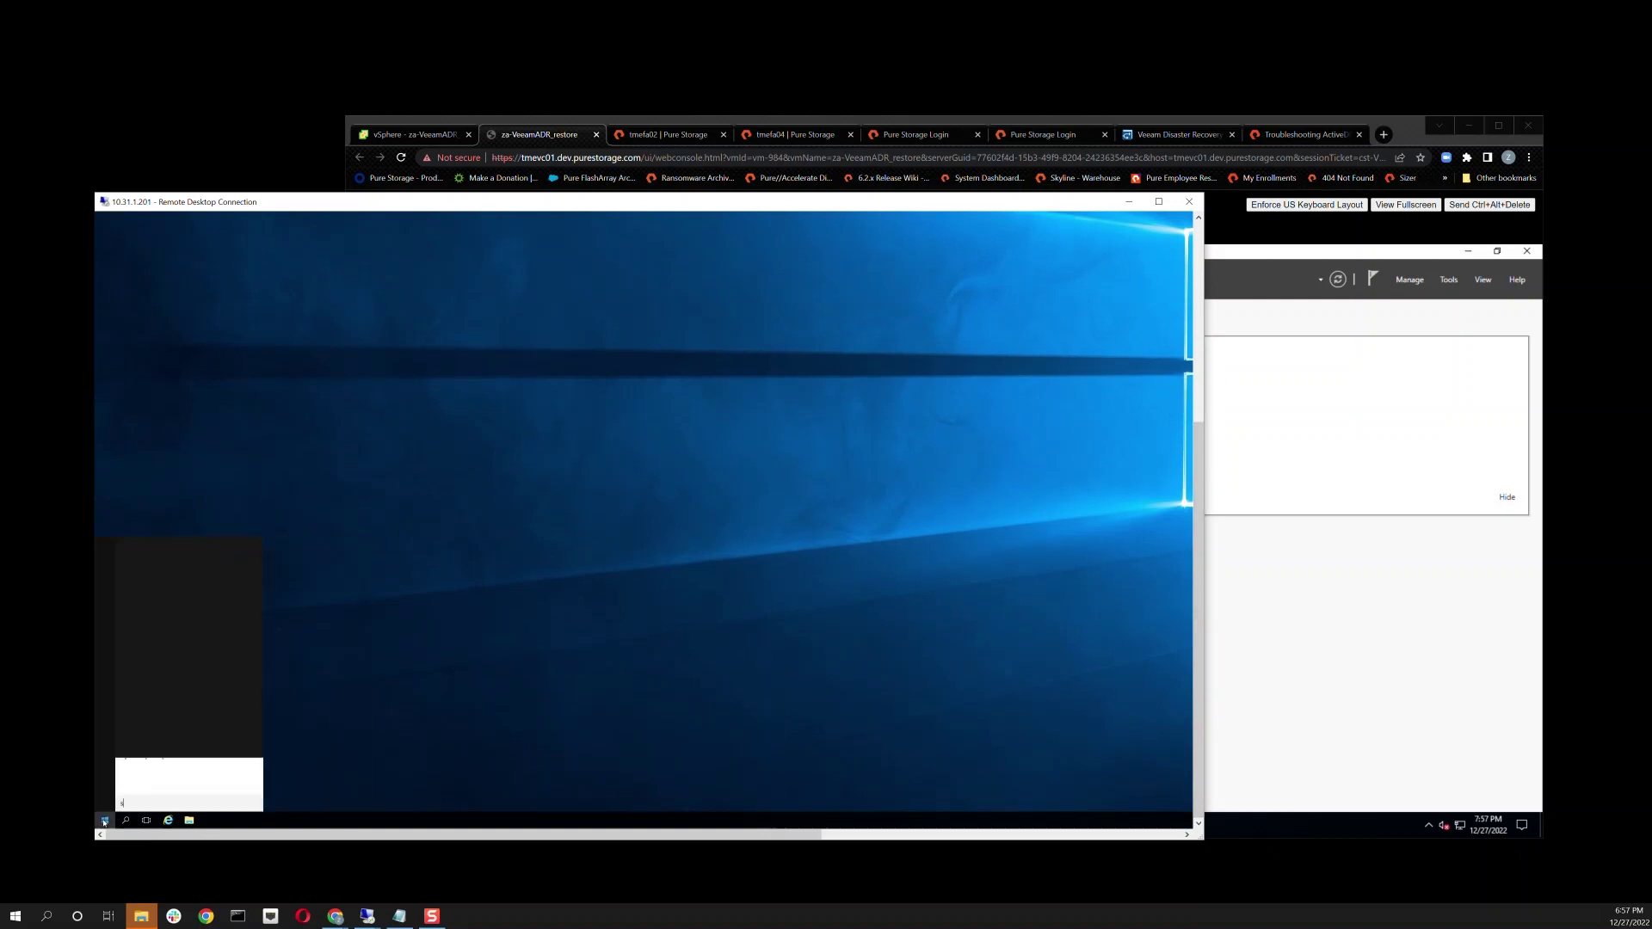
key(Return)
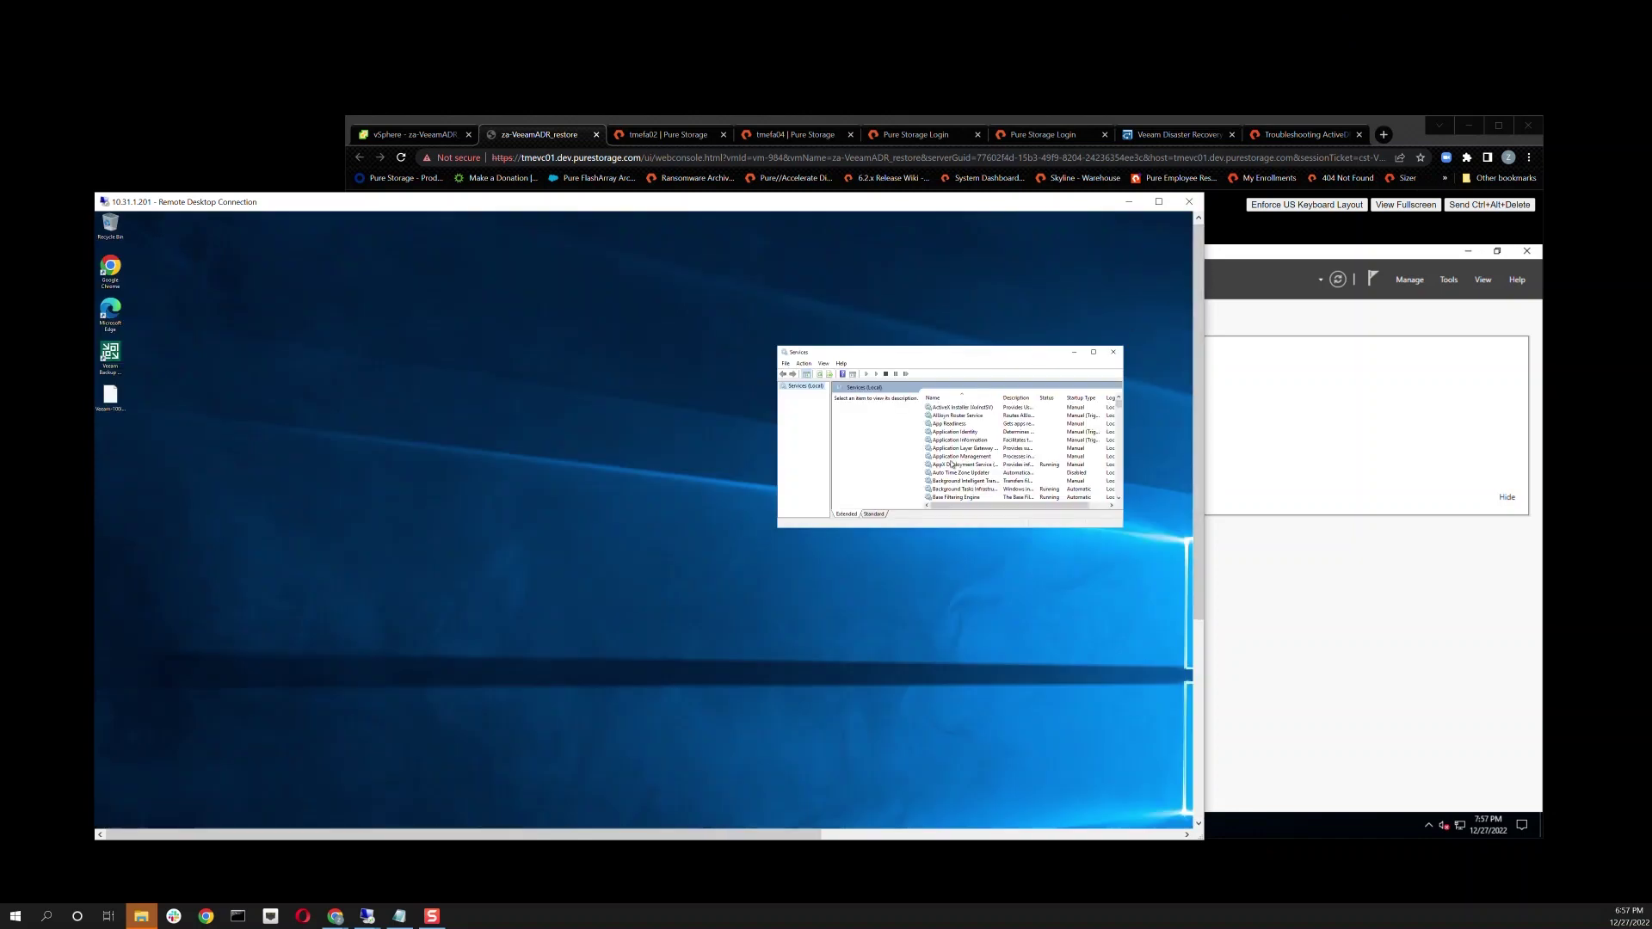
Start the Veeam Backup Service and enlarge the Services window to check the remaining Veeam services
click(952, 465)
key(v)
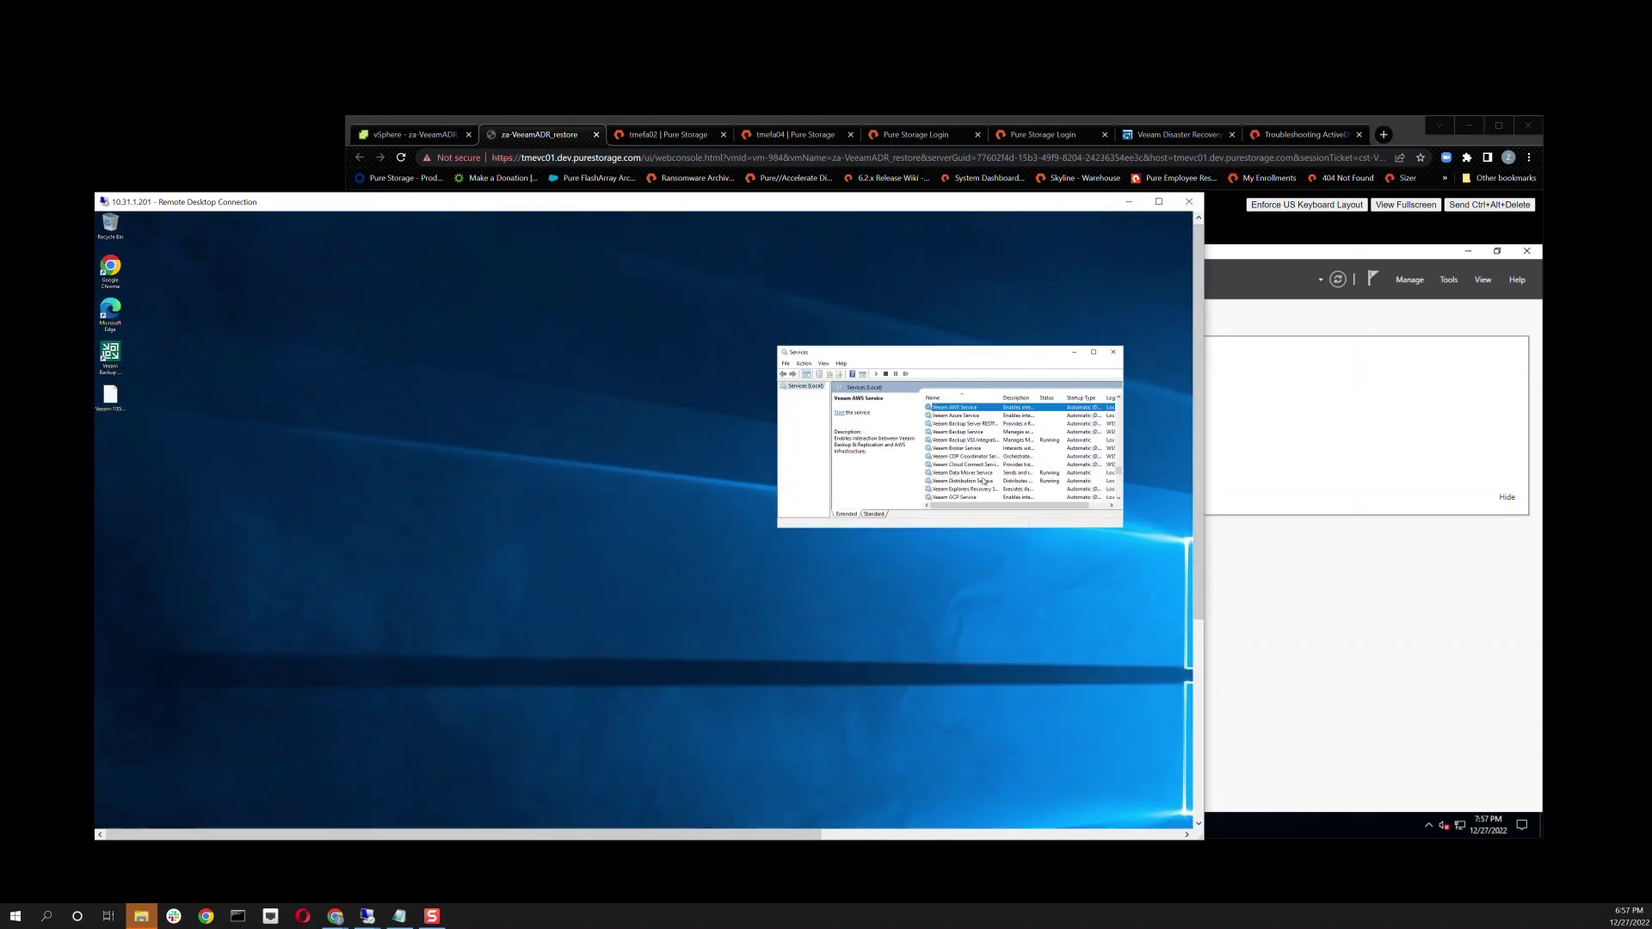
click(972, 432)
right_click(962, 430)
click(981, 435)
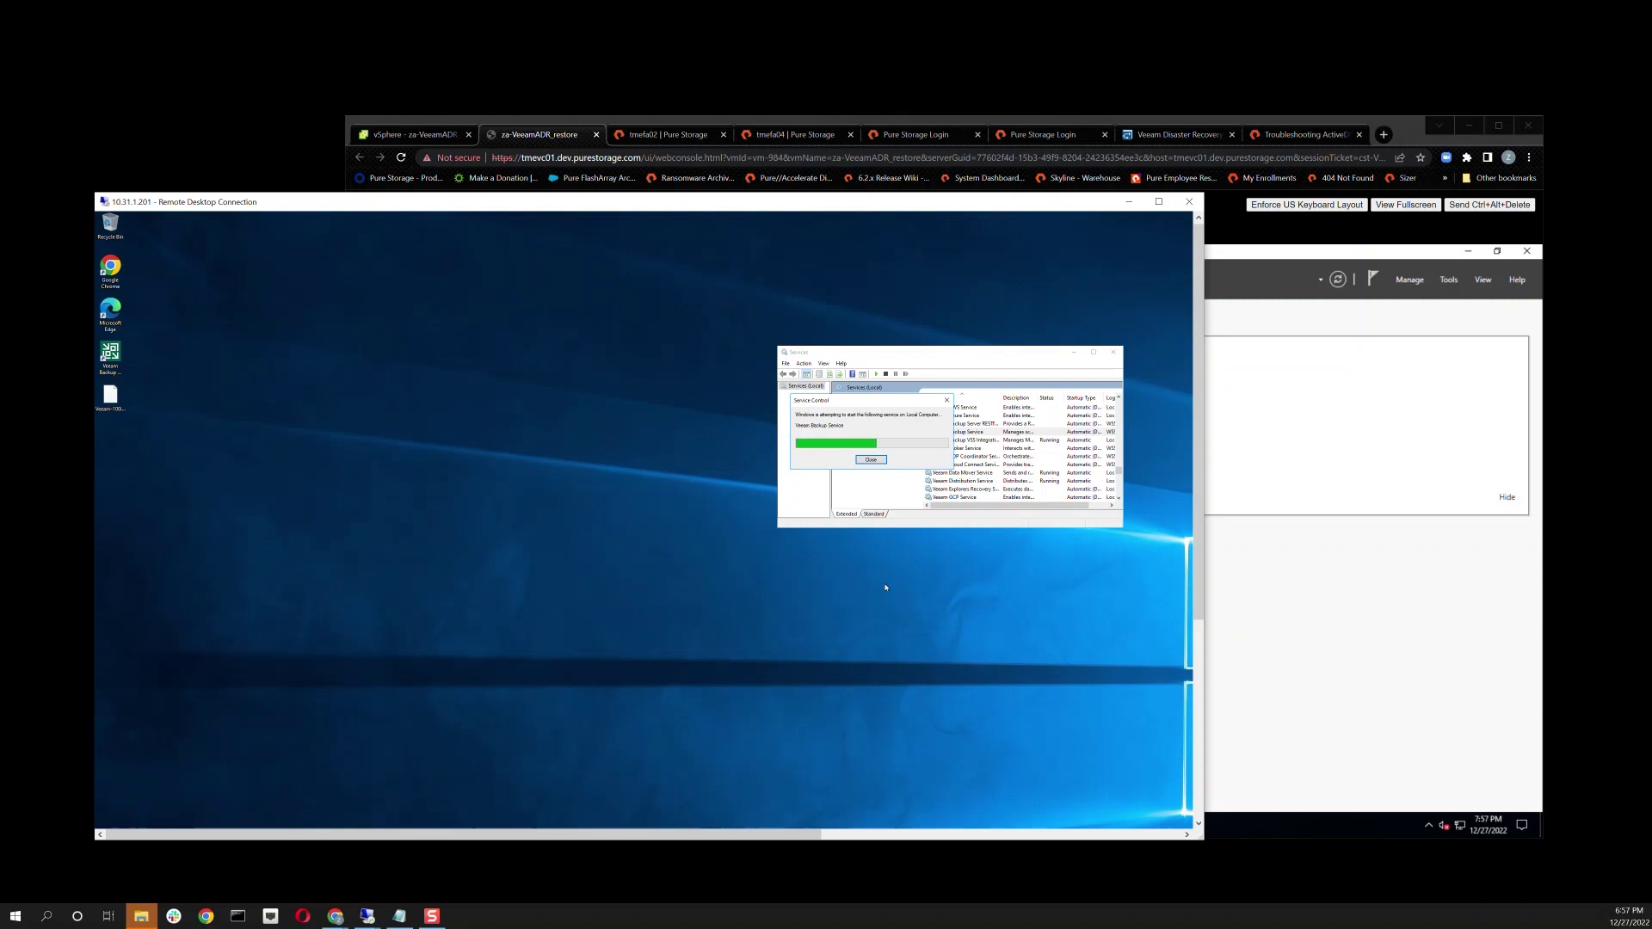
drag(782, 420, 638, 463)
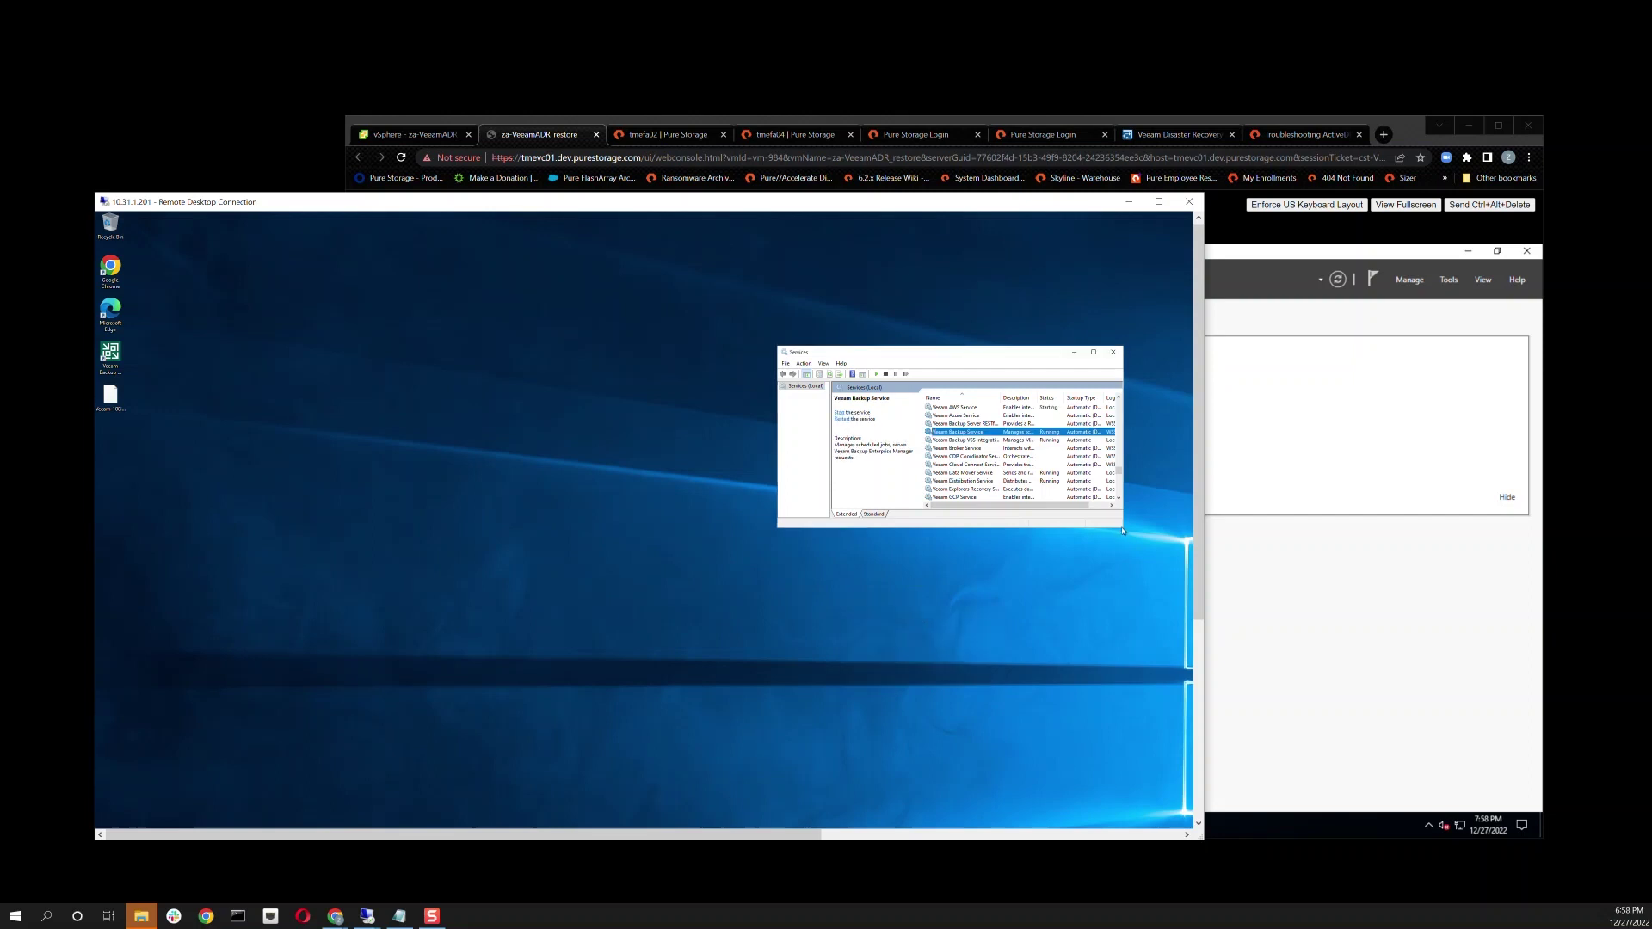
drag(1125, 531, 1128, 646)
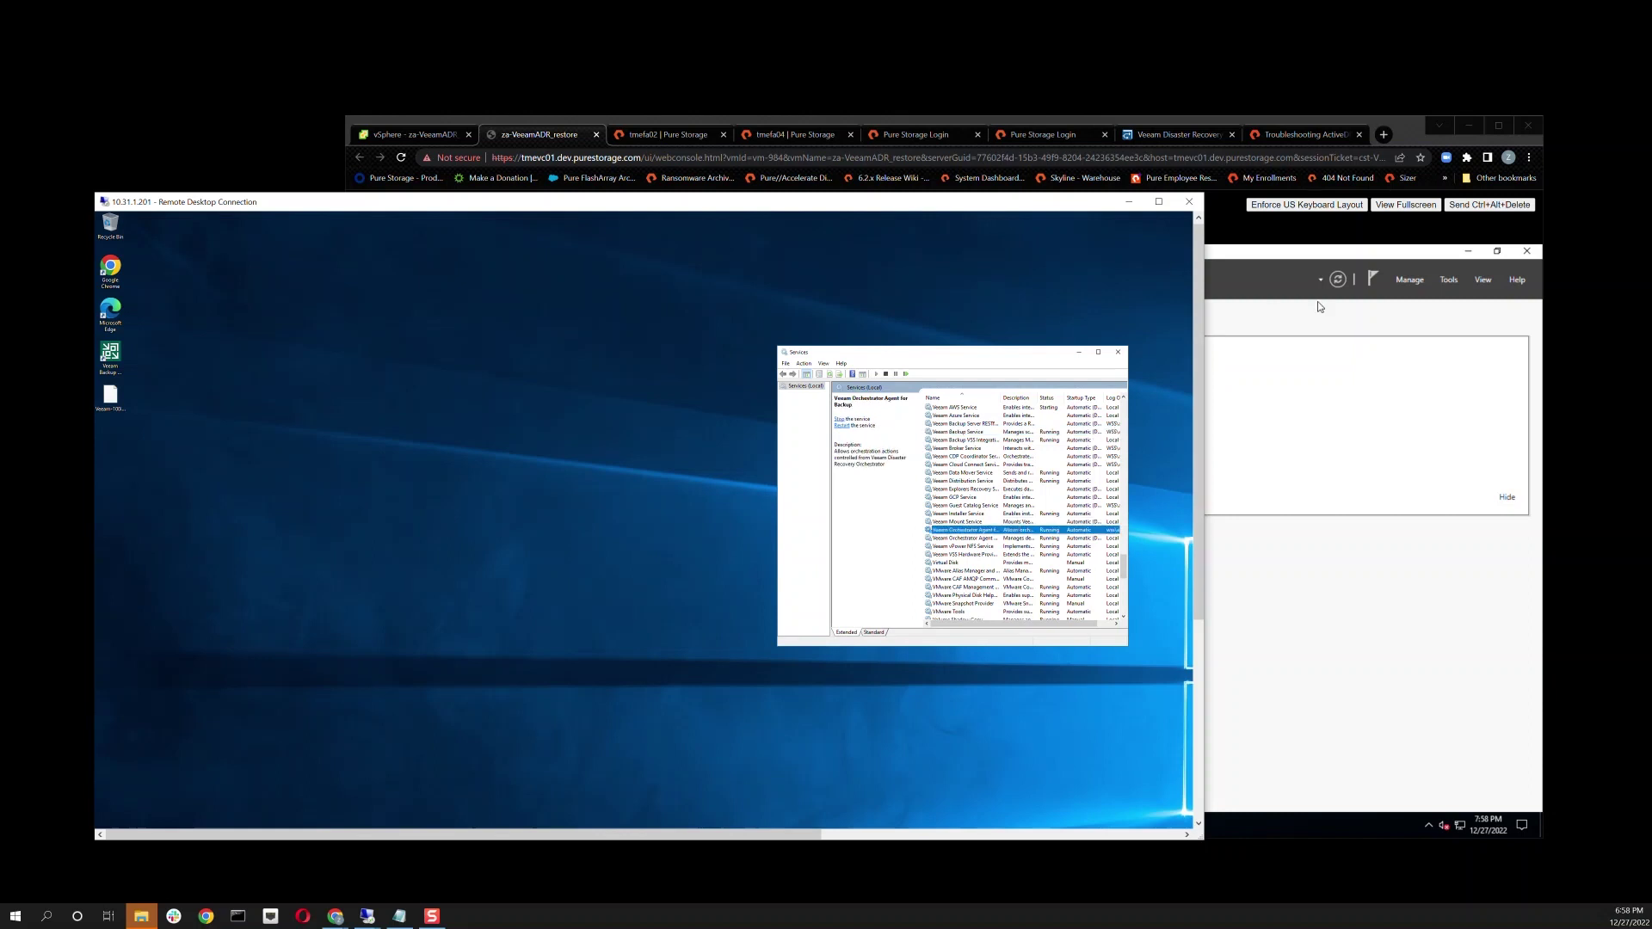
Switch to Veeam Disaster Recovery Orchestrator, check the status of the Orchestrator Agents and exit Administration
click(1279, 332)
click(1196, 135)
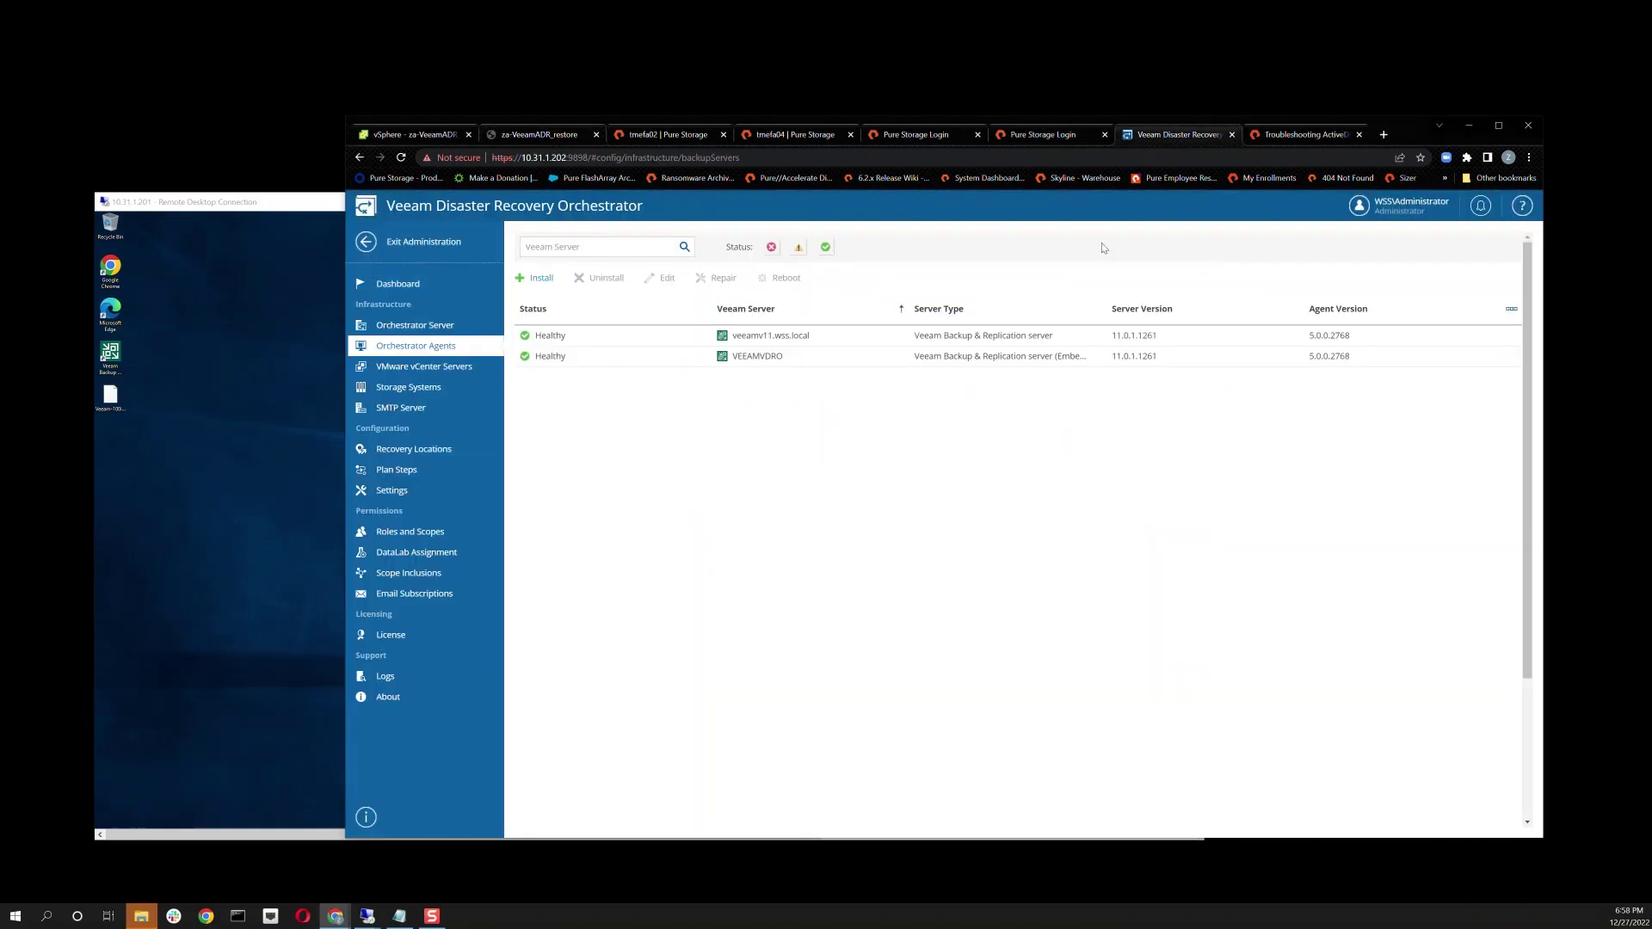
click(414, 326)
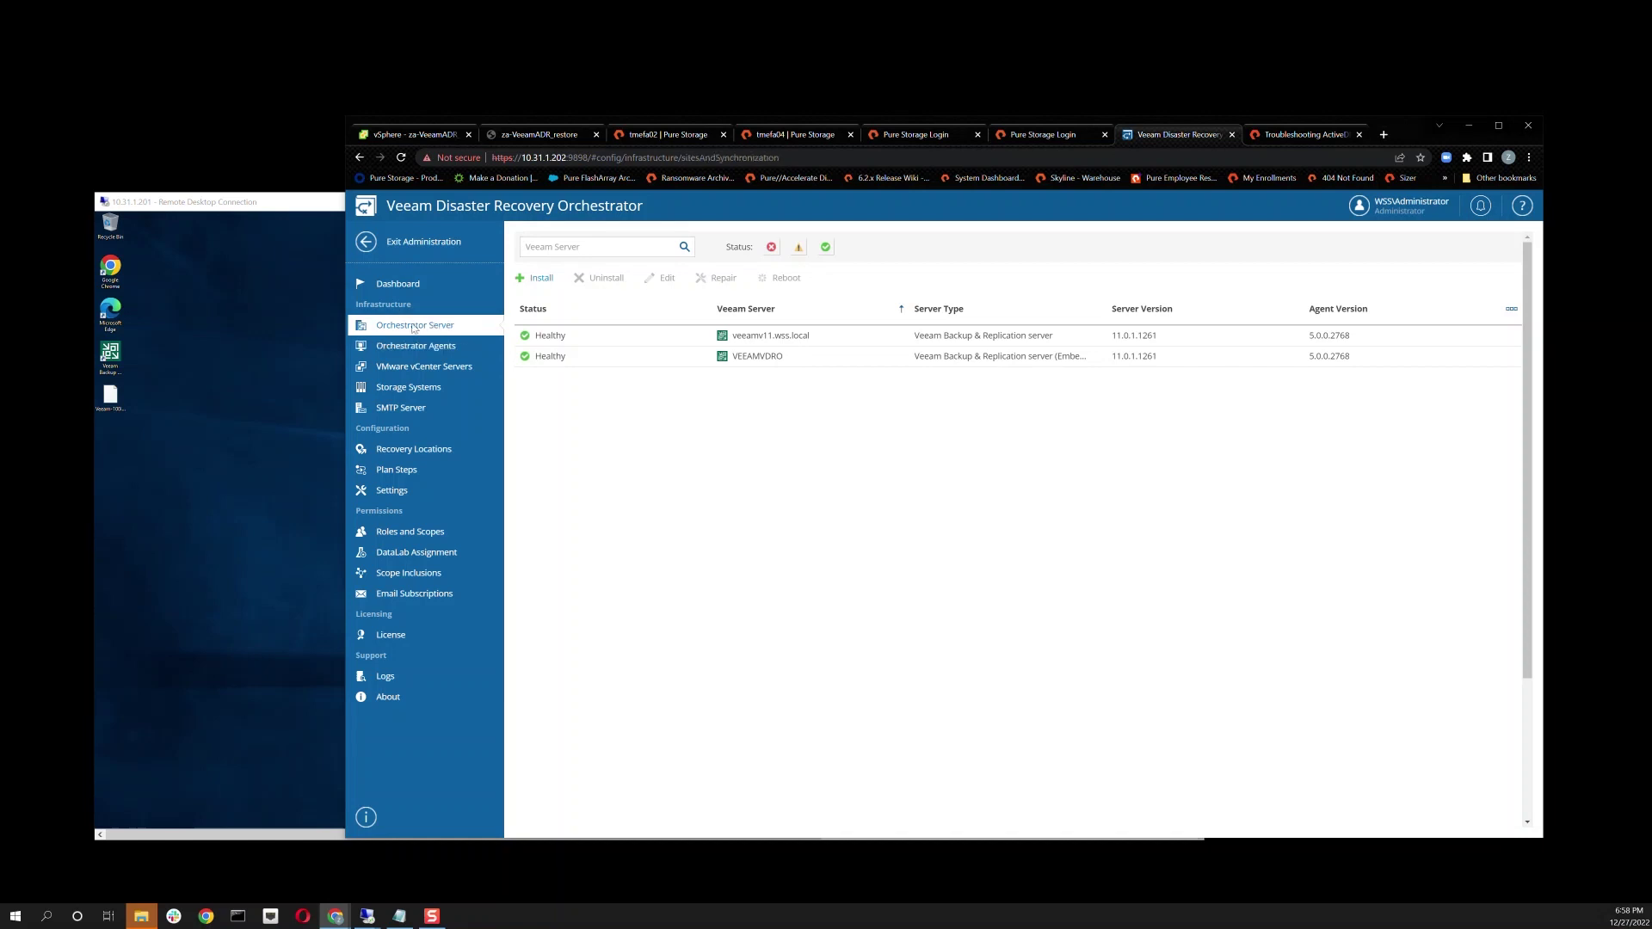
click(456, 346)
click(401, 244)
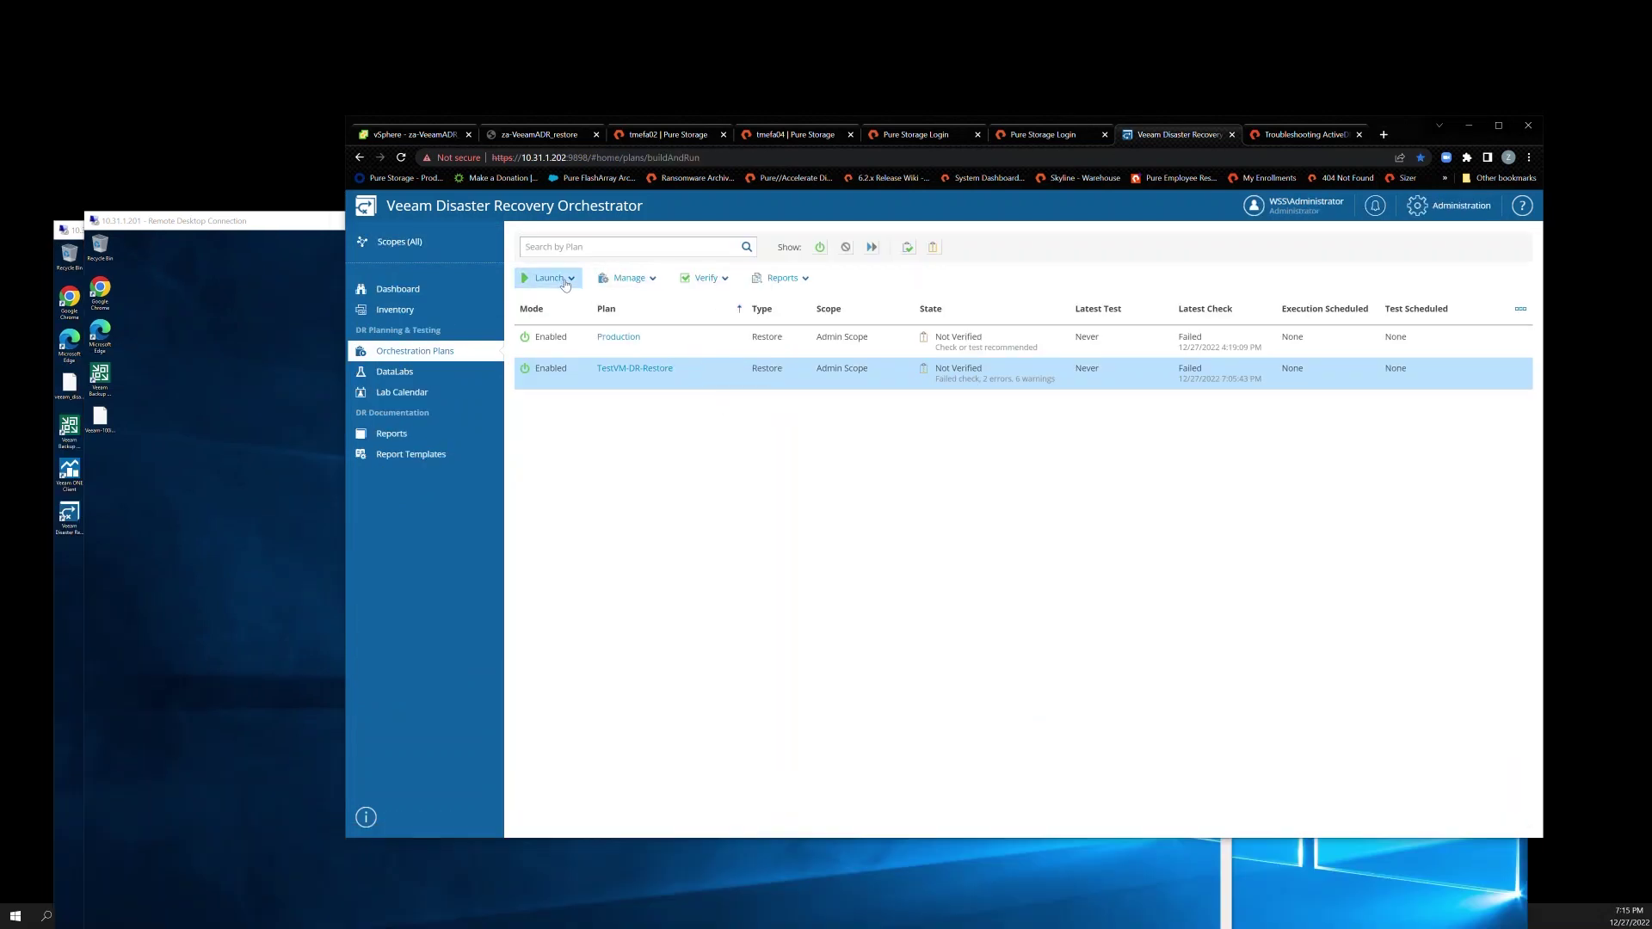
Run the TestVM-DR-Restore plan with the DR recovery location, entering the account password to authorize it
click(558, 279)
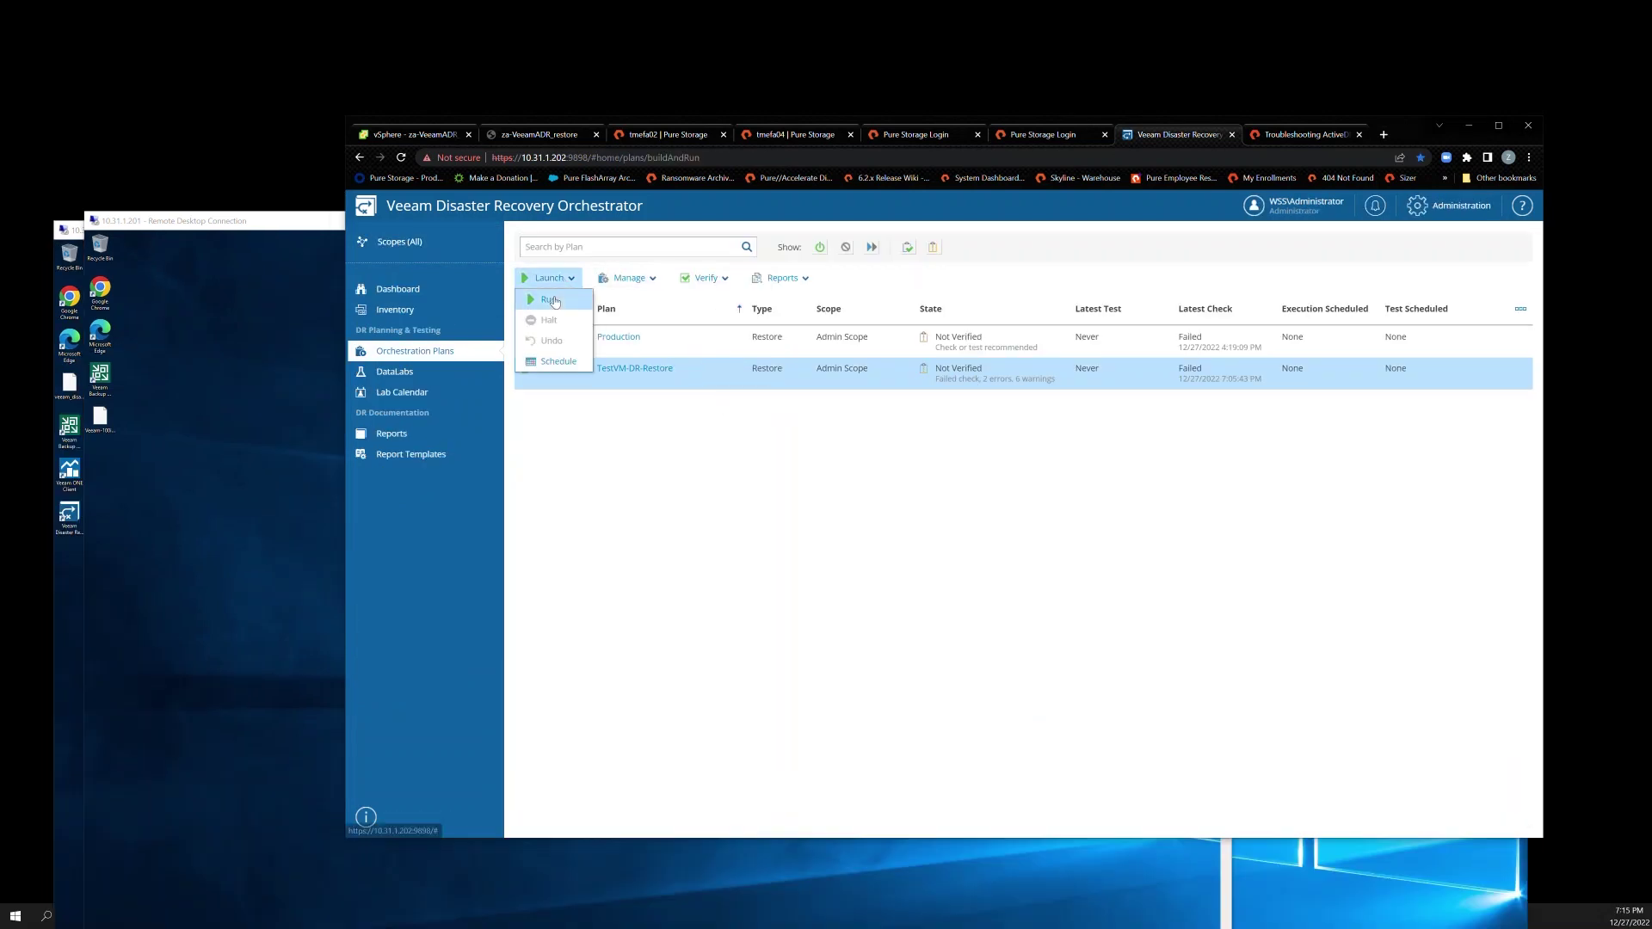
click(550, 300)
text(P)
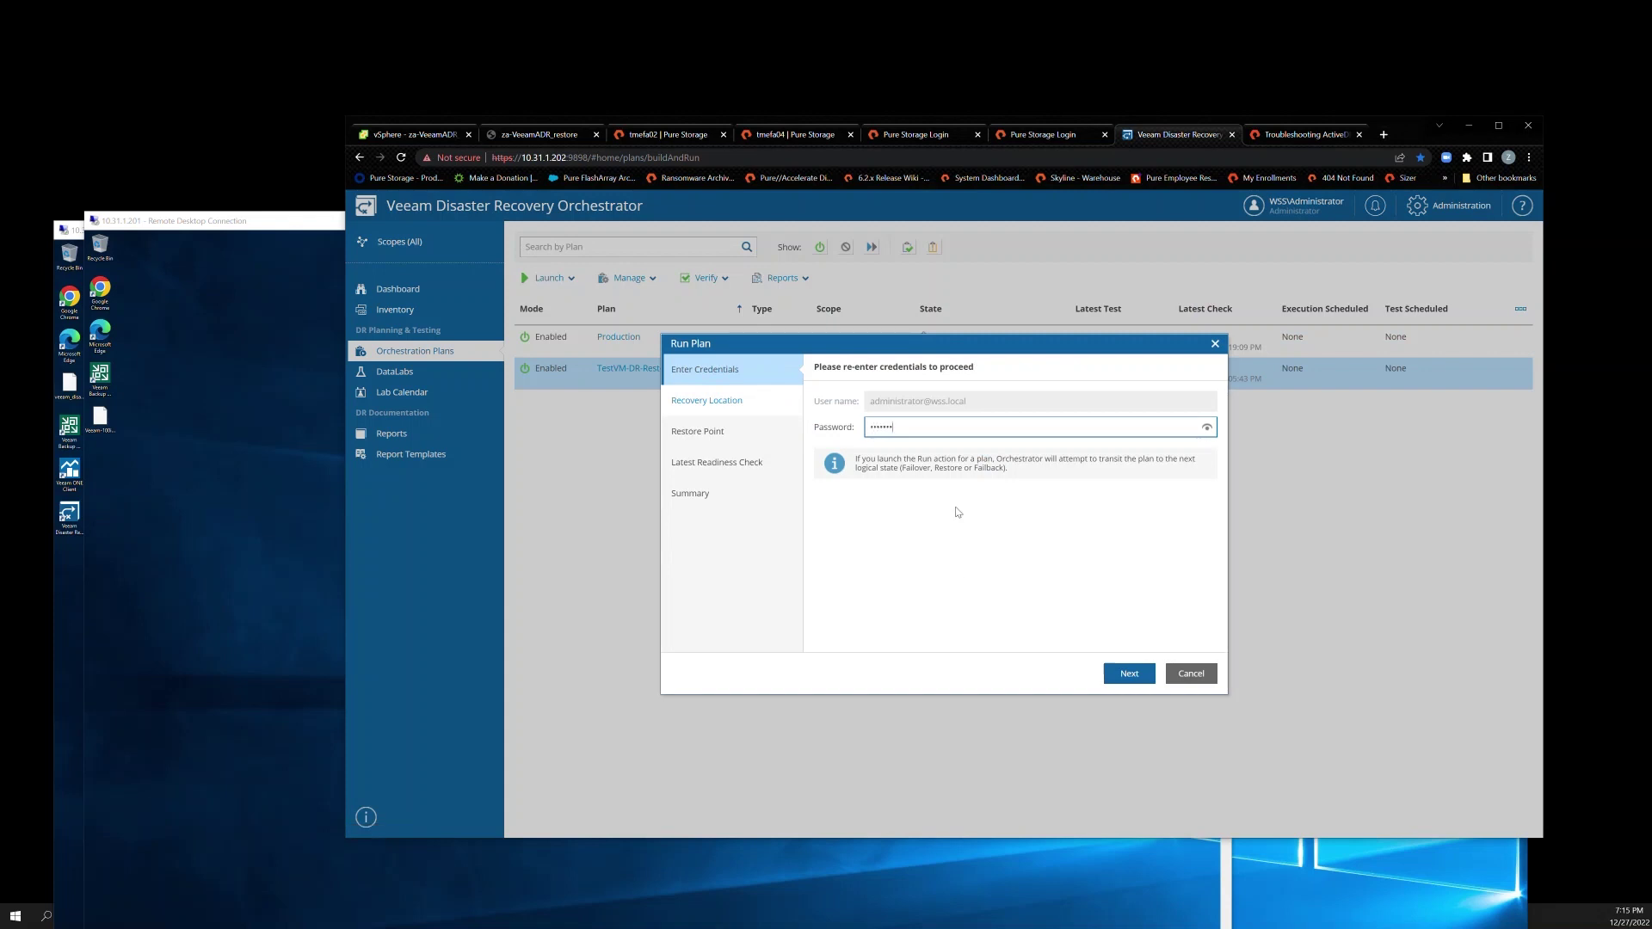
key(Return)
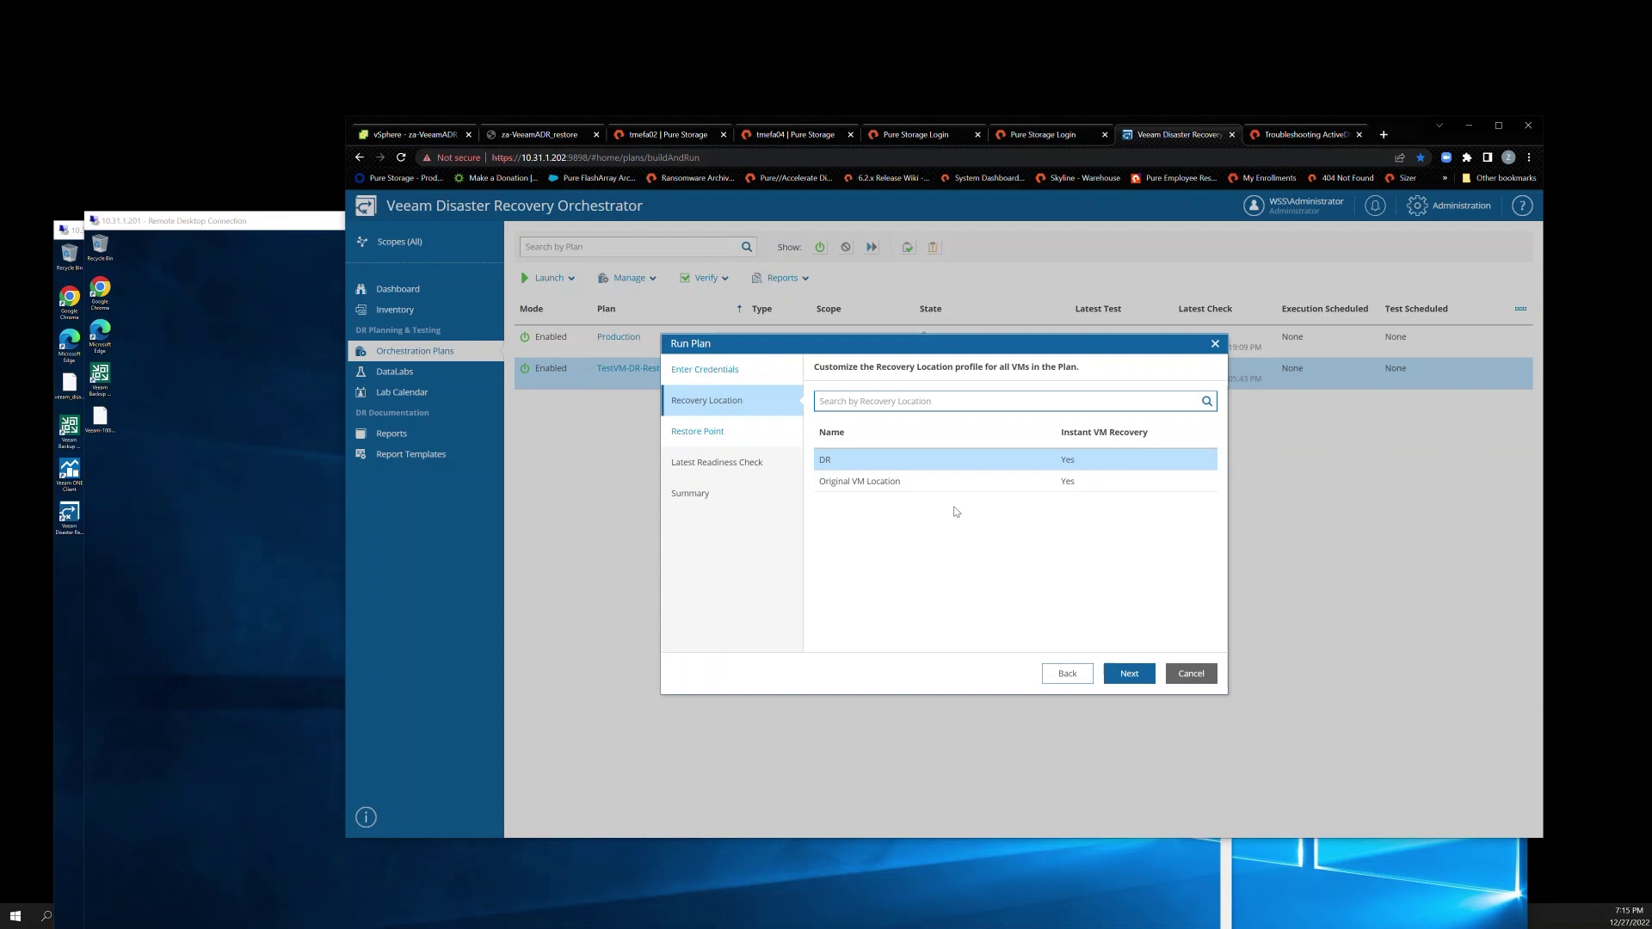
click(1132, 678)
click(1132, 678)
click(1132, 678)
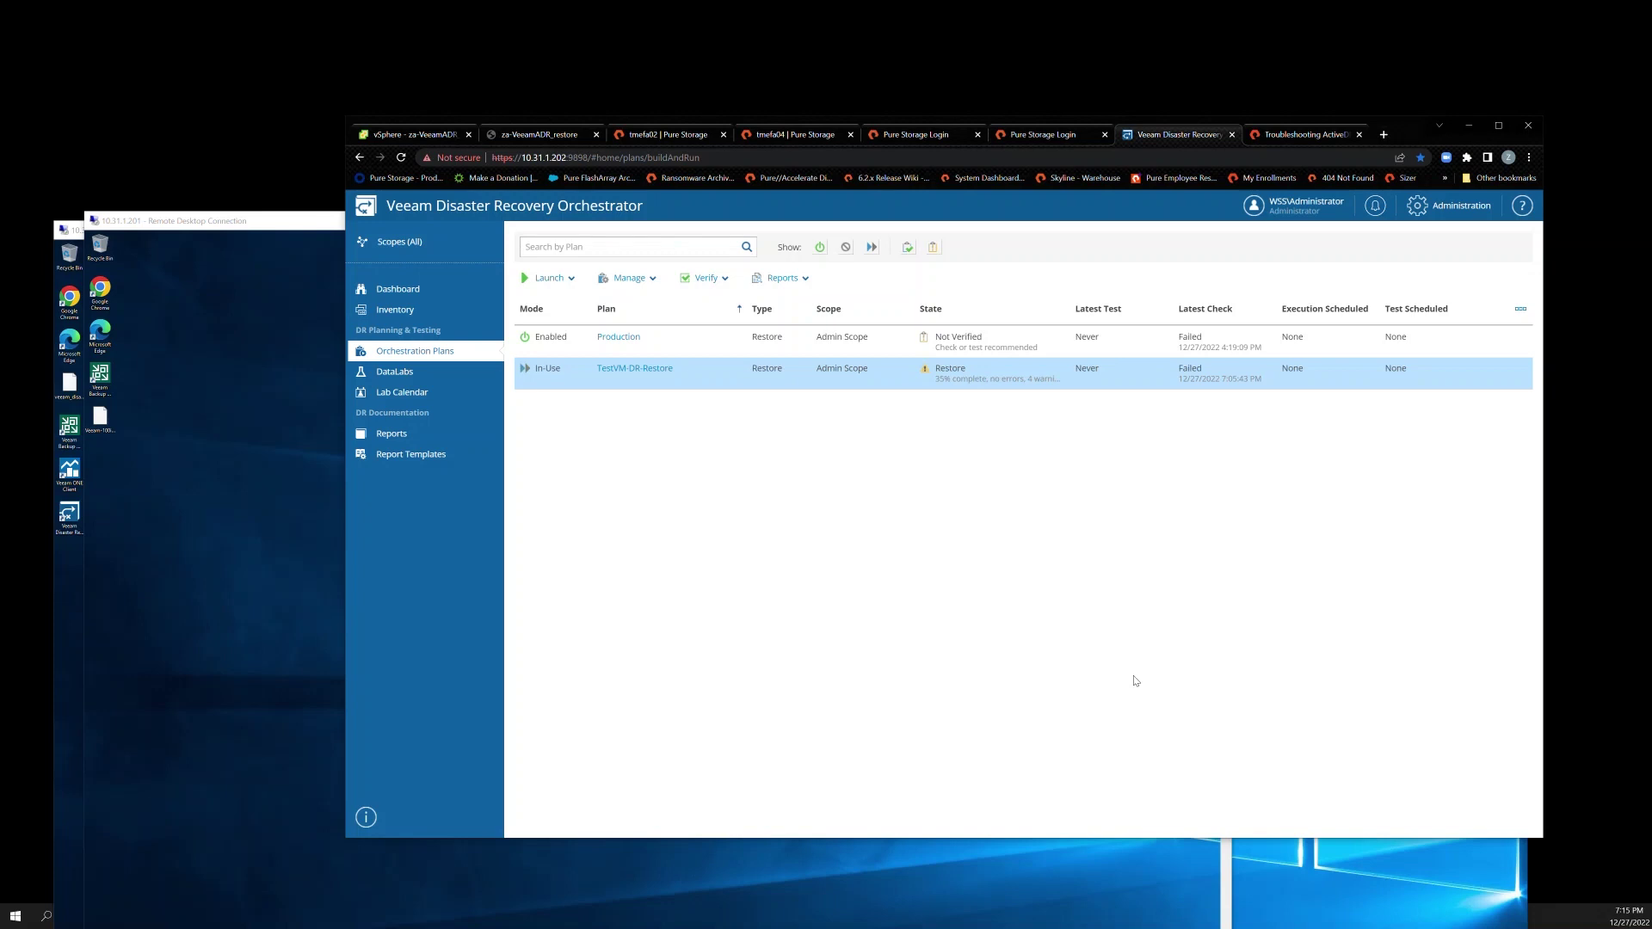
Open the TestVM-DR-Restore plan details and examine the Restore - Recovery step for za-testvm1
click(637, 368)
click(1178, 431)
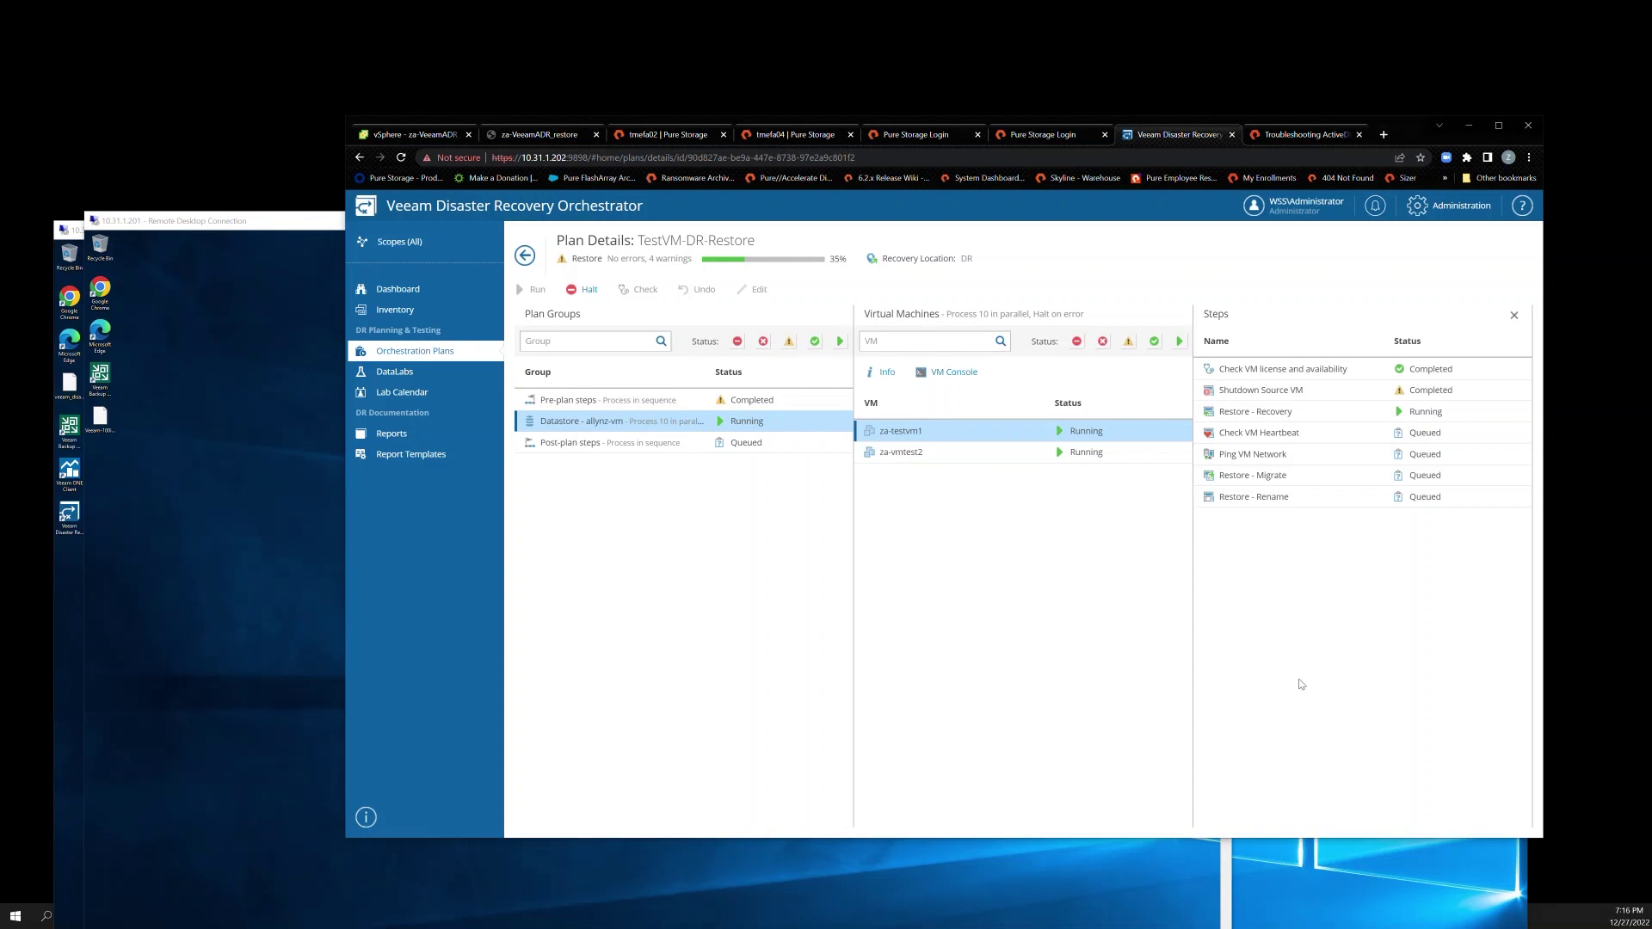
click(1265, 411)
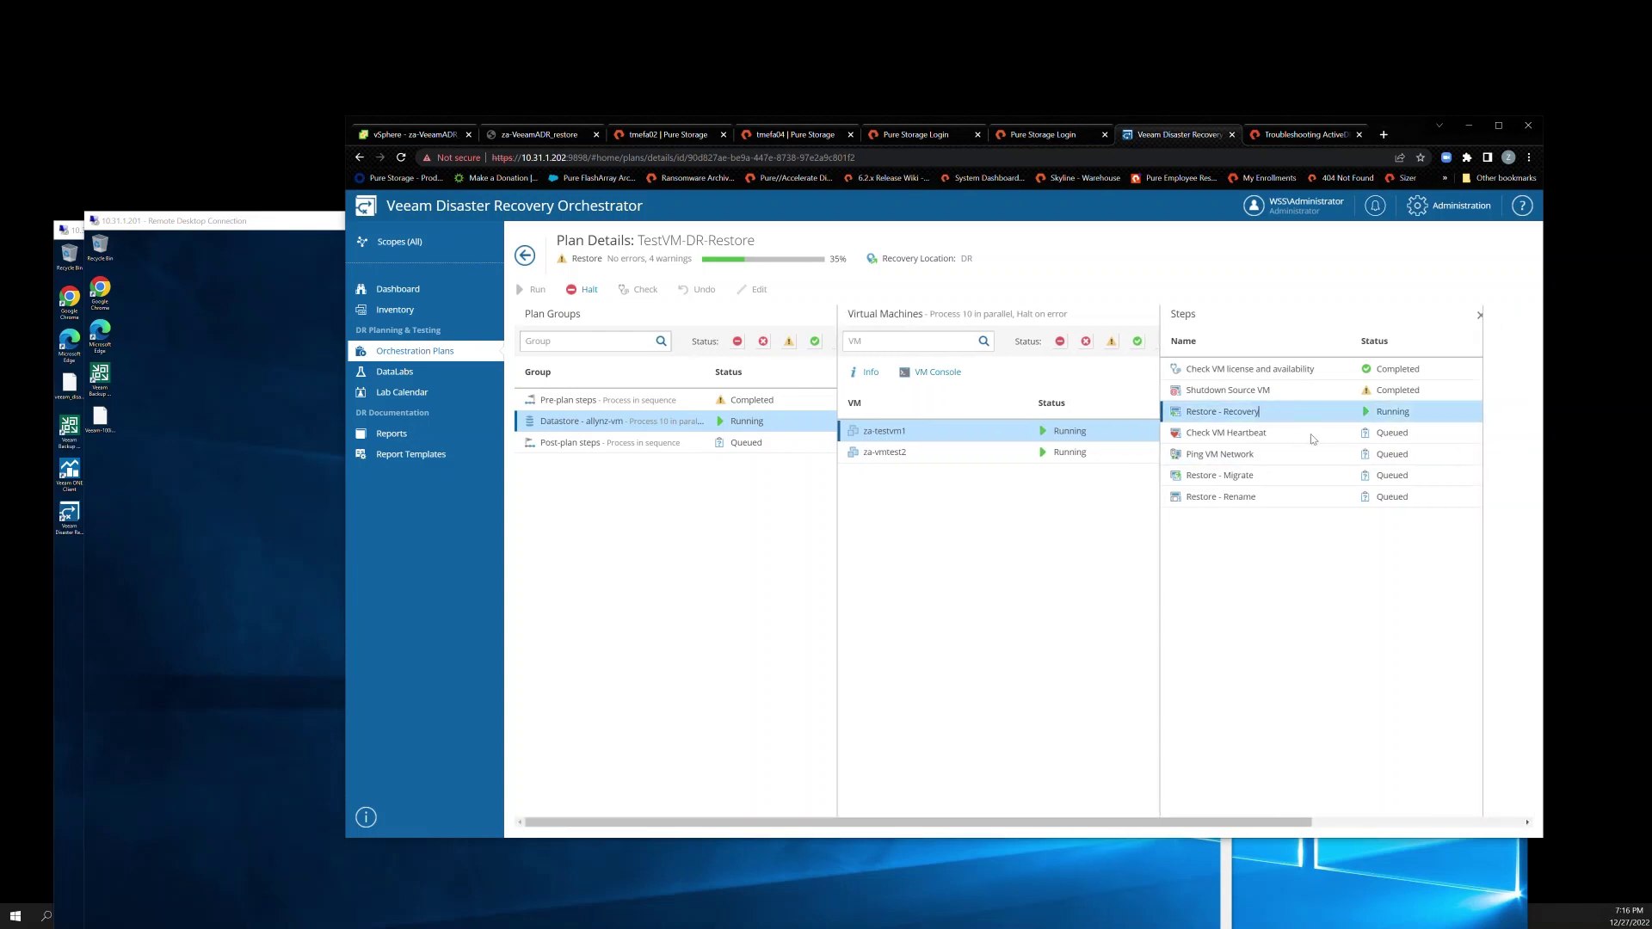
scroll(1376, 635, down, 1)
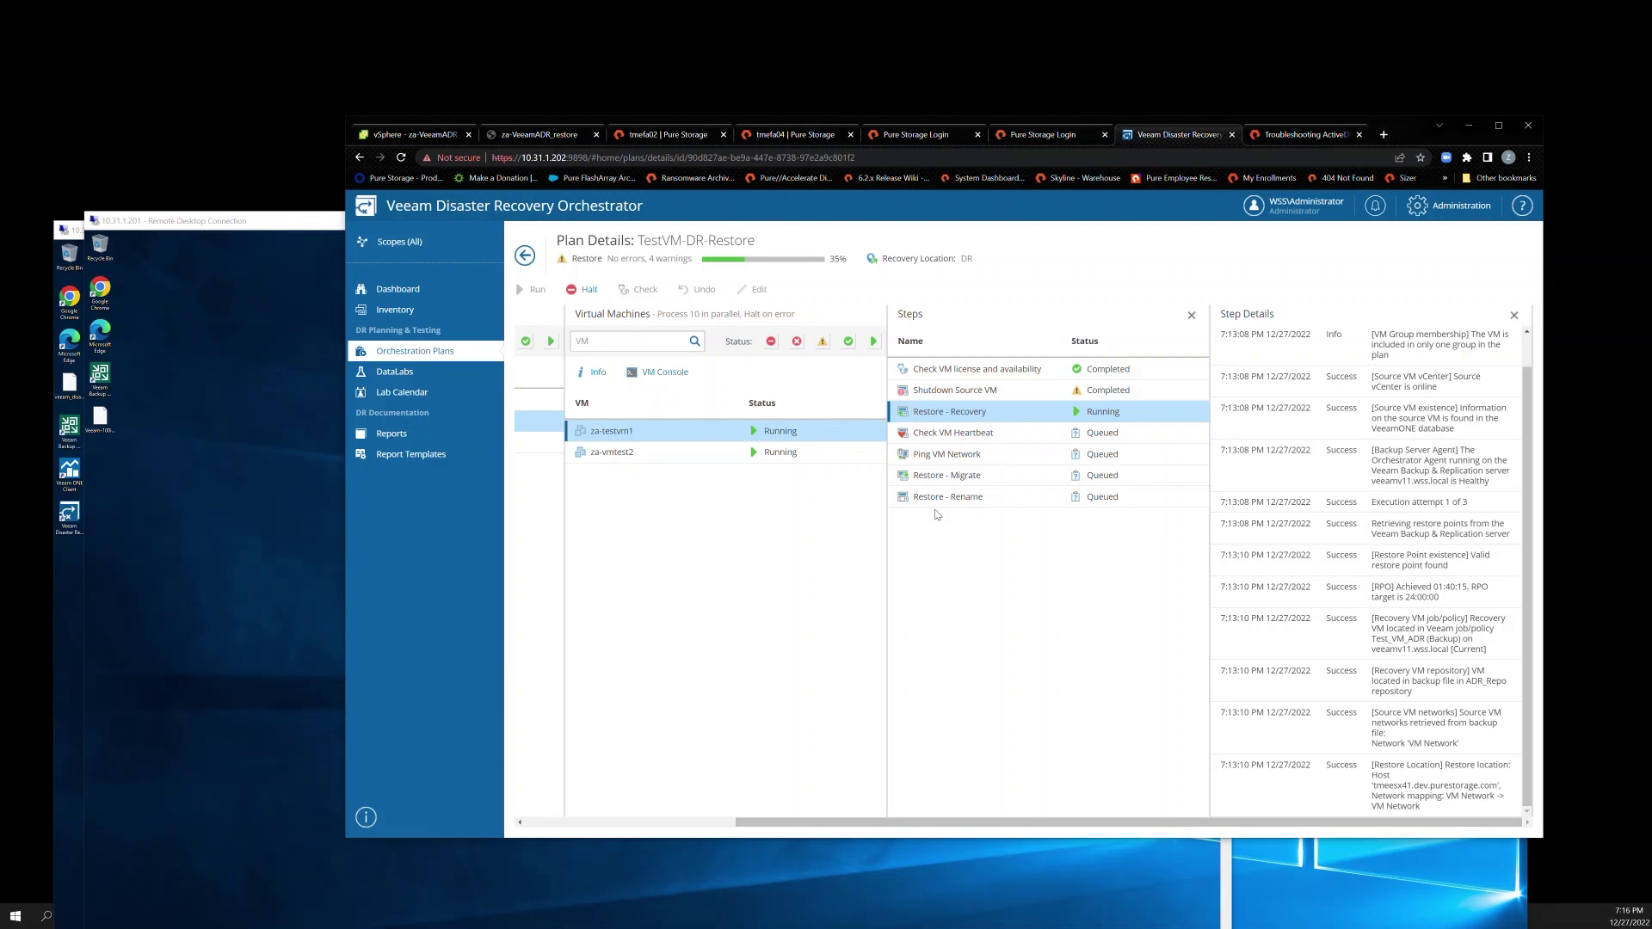
Compare the Restore - Recovery step details of za-vmtest2 and za-testvm1
click(692, 449)
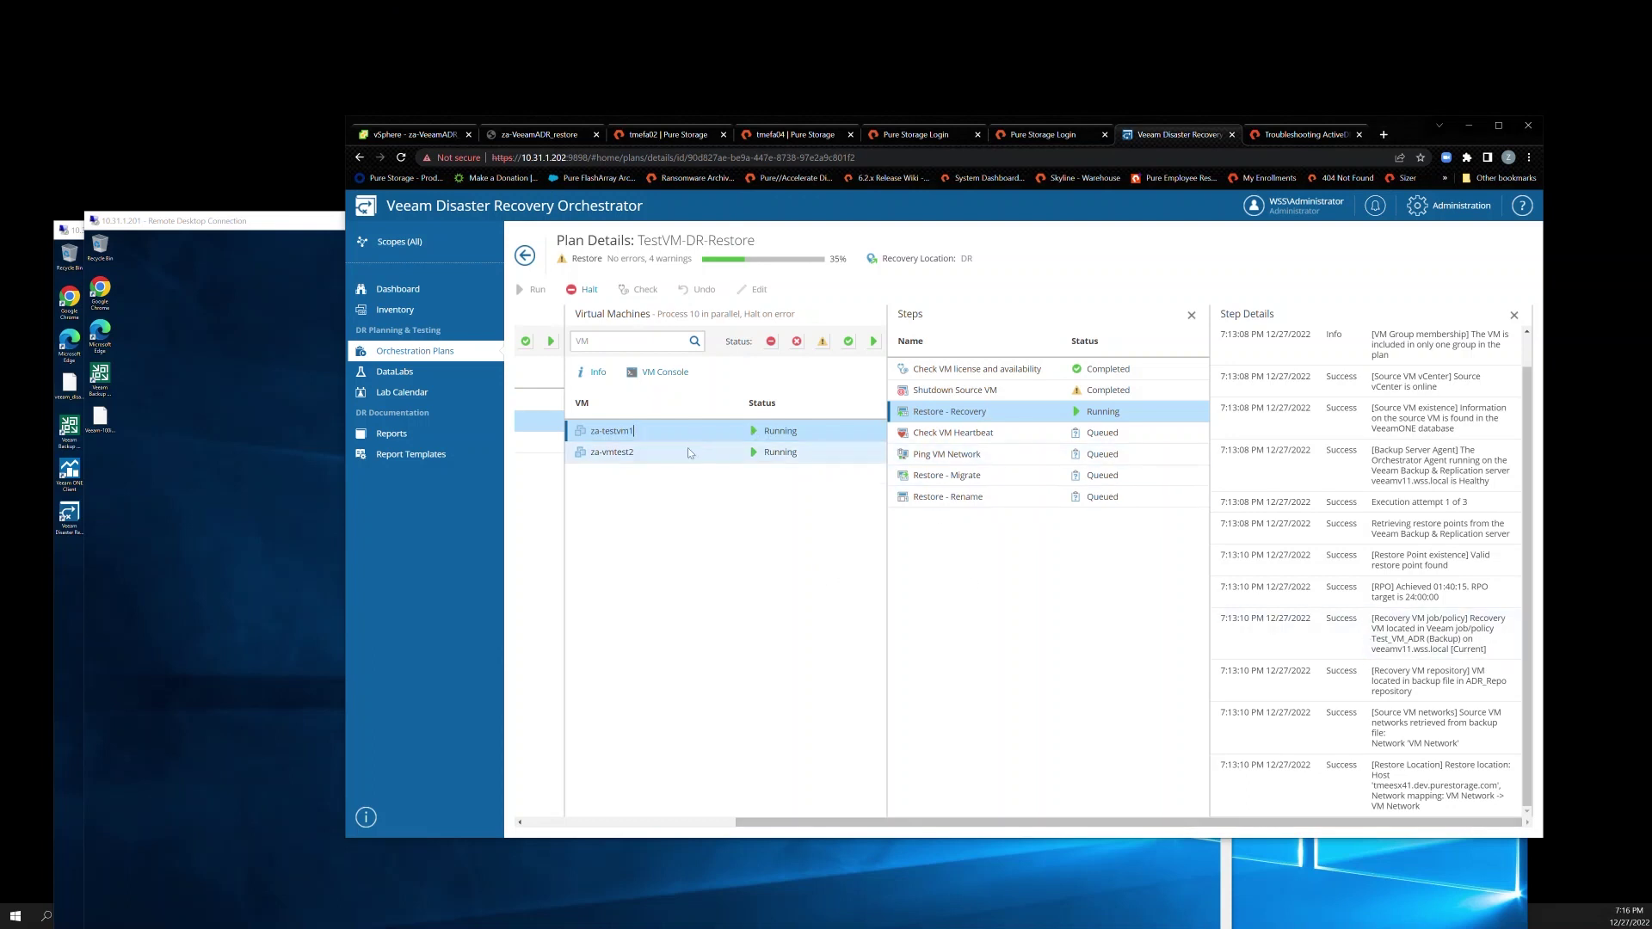
click(1036, 422)
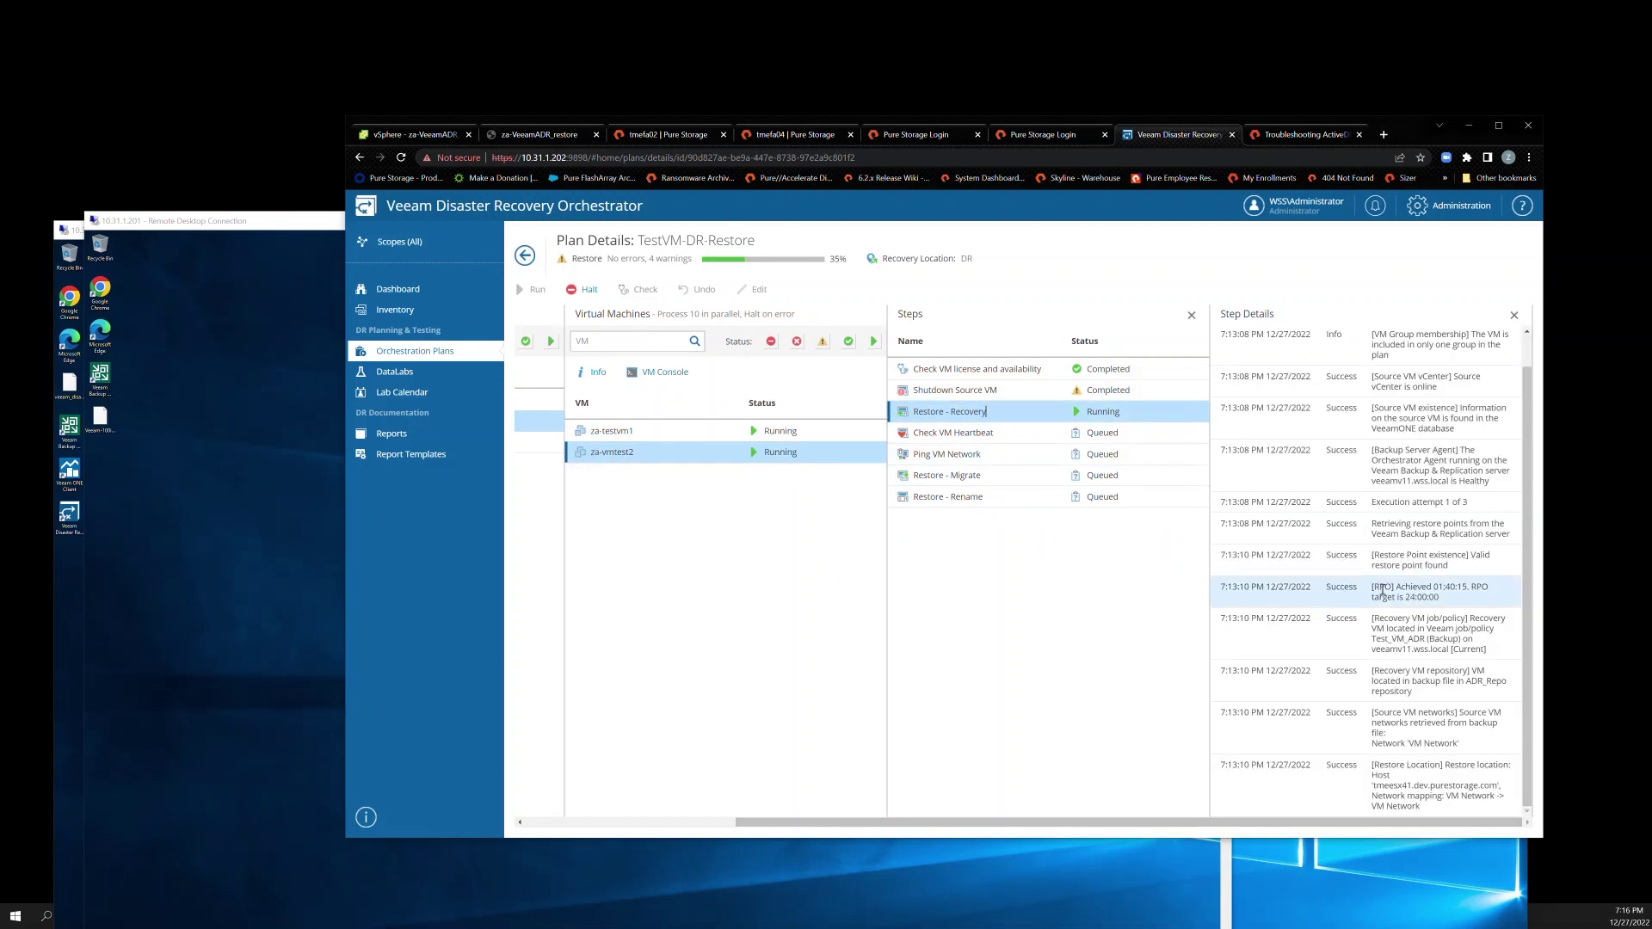
click(658, 432)
drag(860, 822, 620, 813)
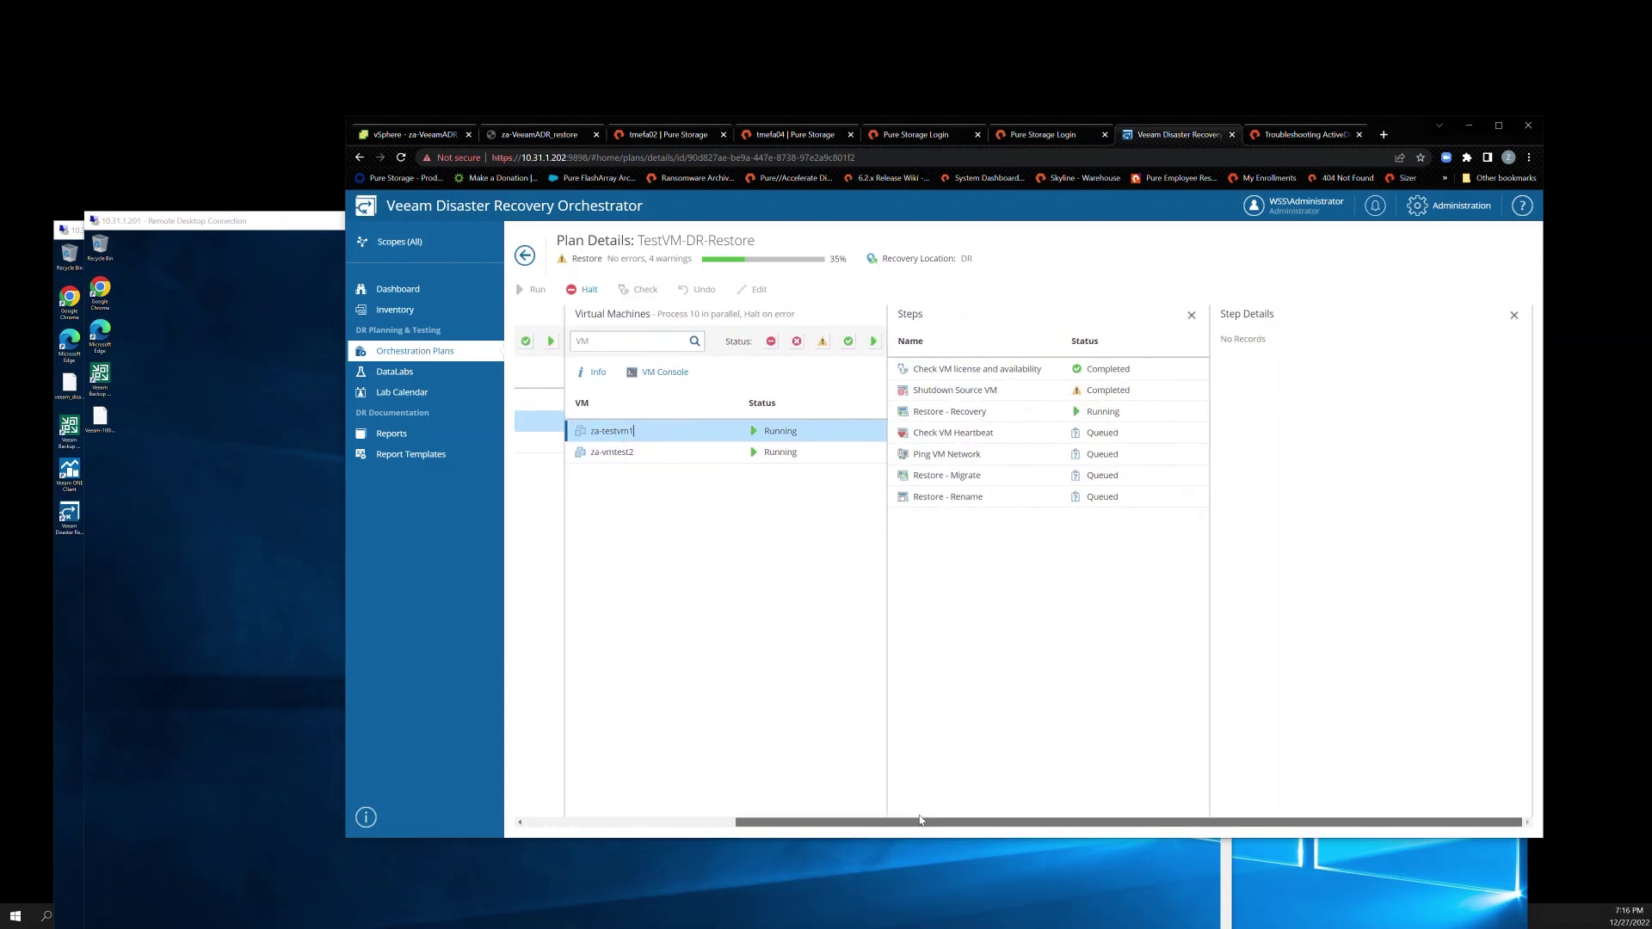
click(1045, 418)
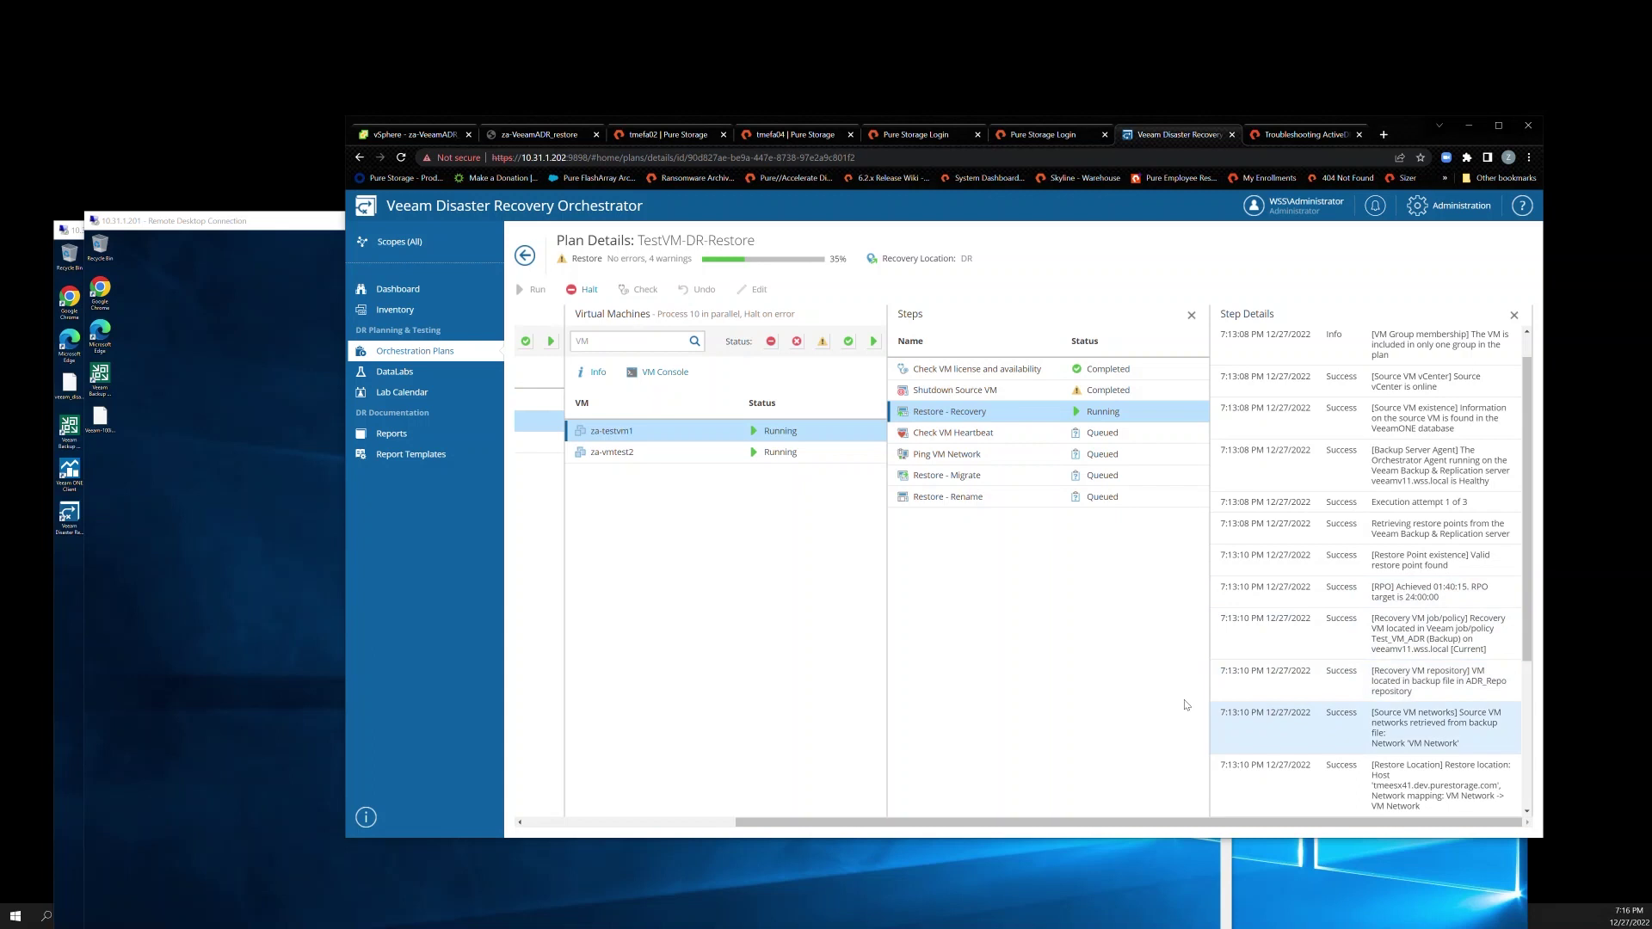
Switch to the vSphere Client and inspect the summaries of za-testvm1_VDRORESTORE and za-vmtest2_VDRORESTORE
click(426, 135)
click(515, 541)
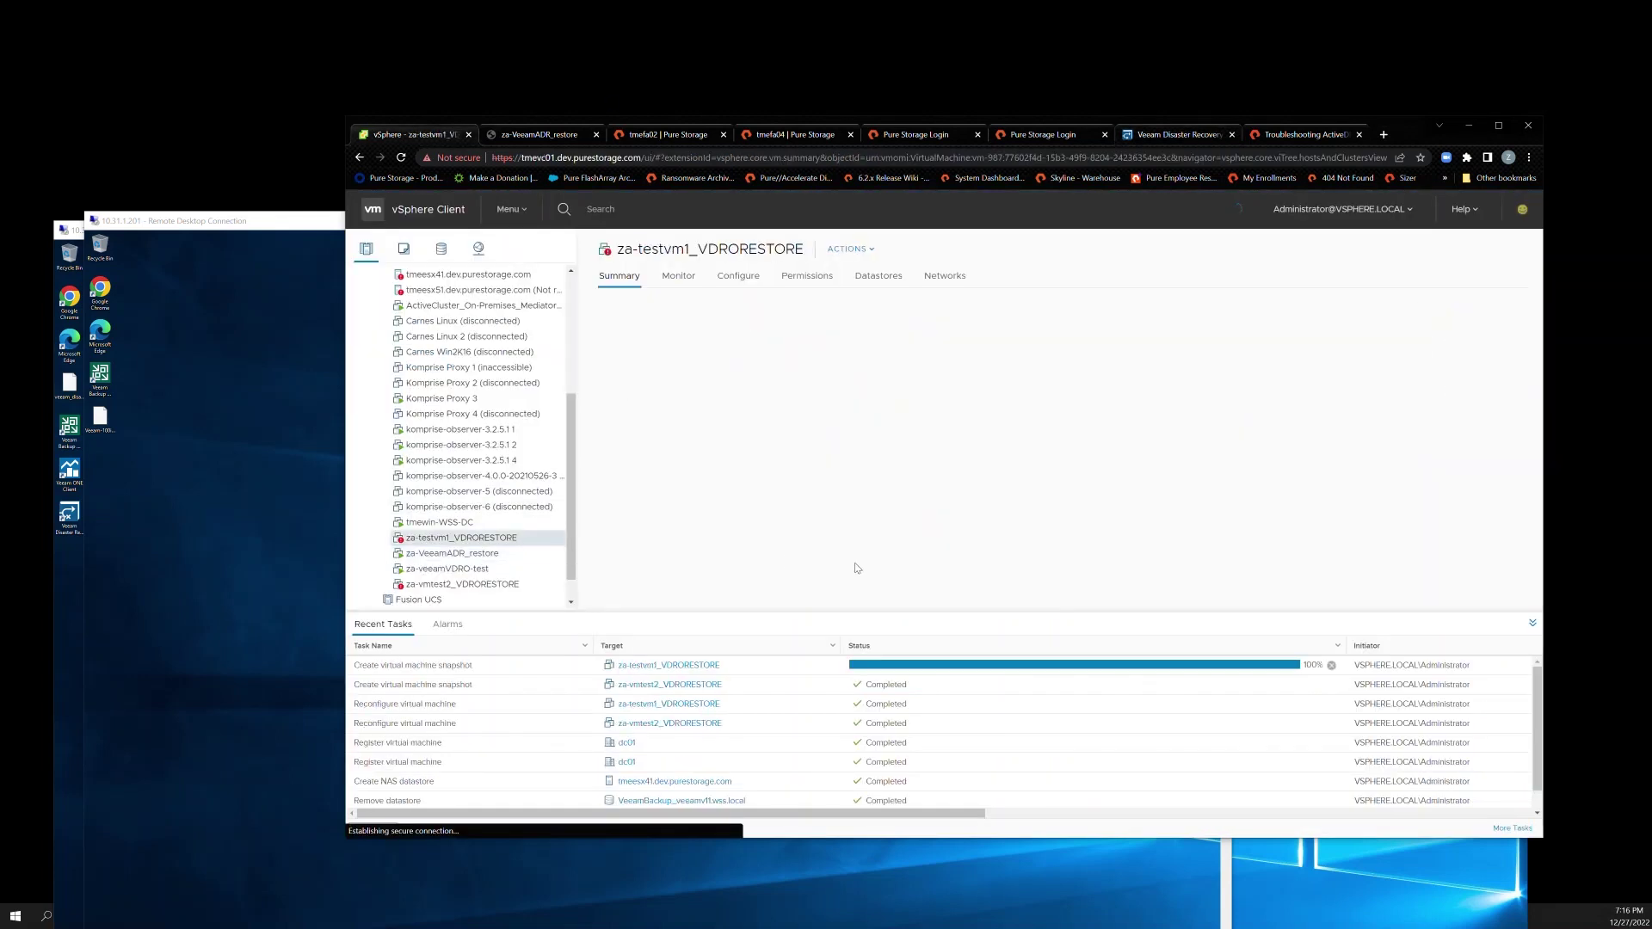
click(1479, 429)
scroll(528, 559, down, 1)
click(464, 553)
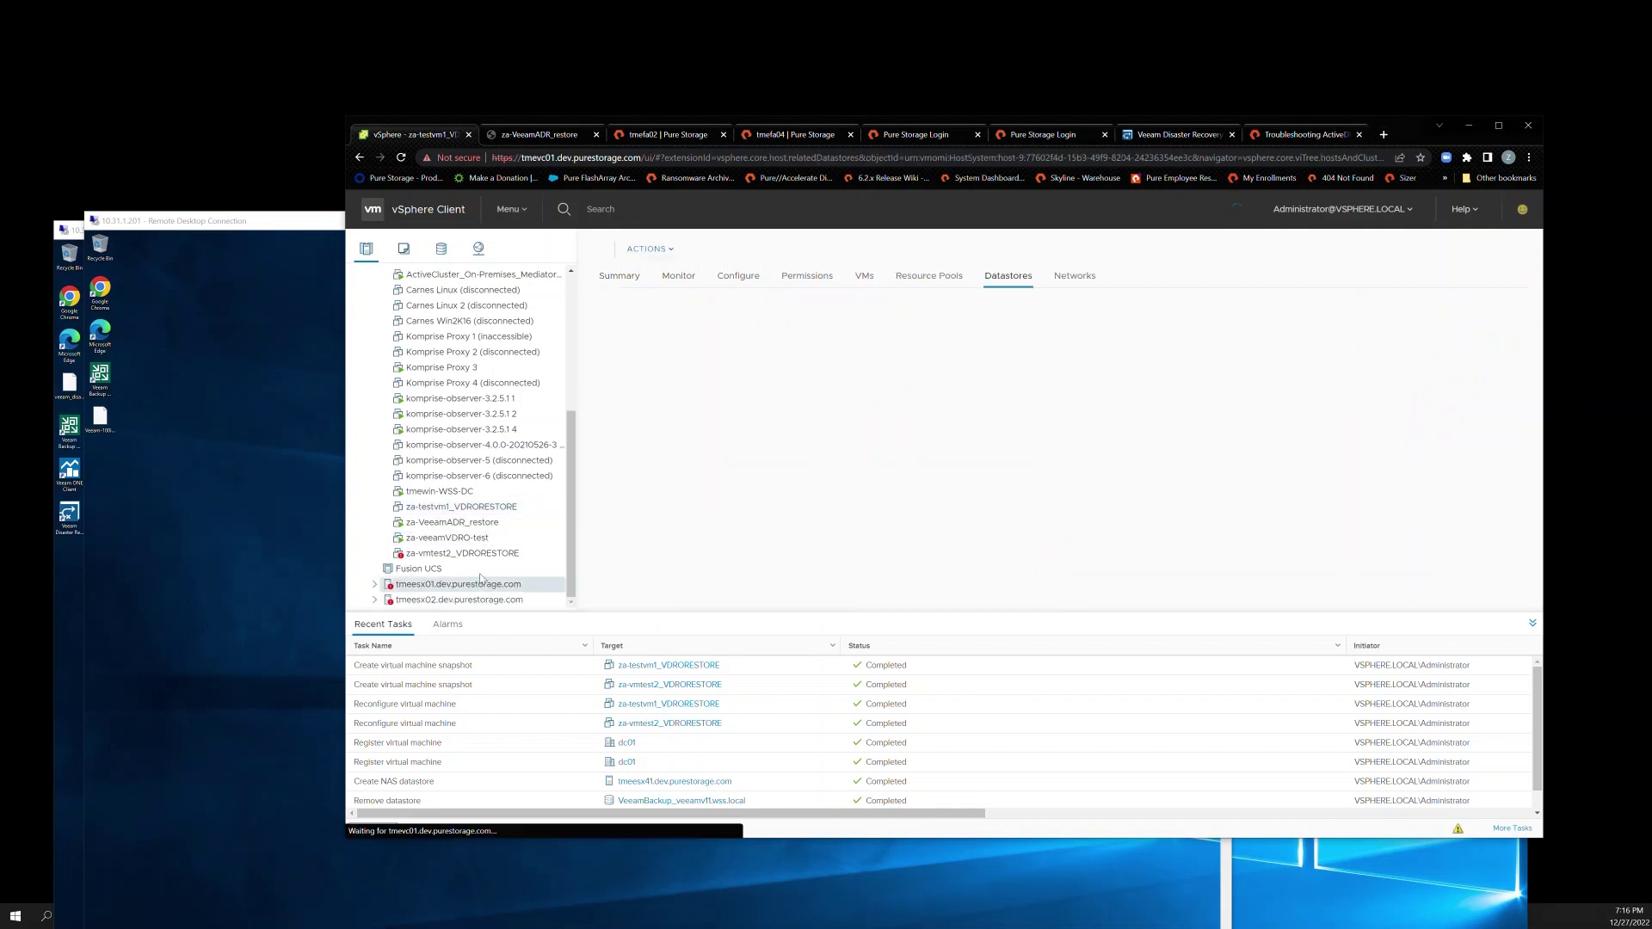
click(1479, 430)
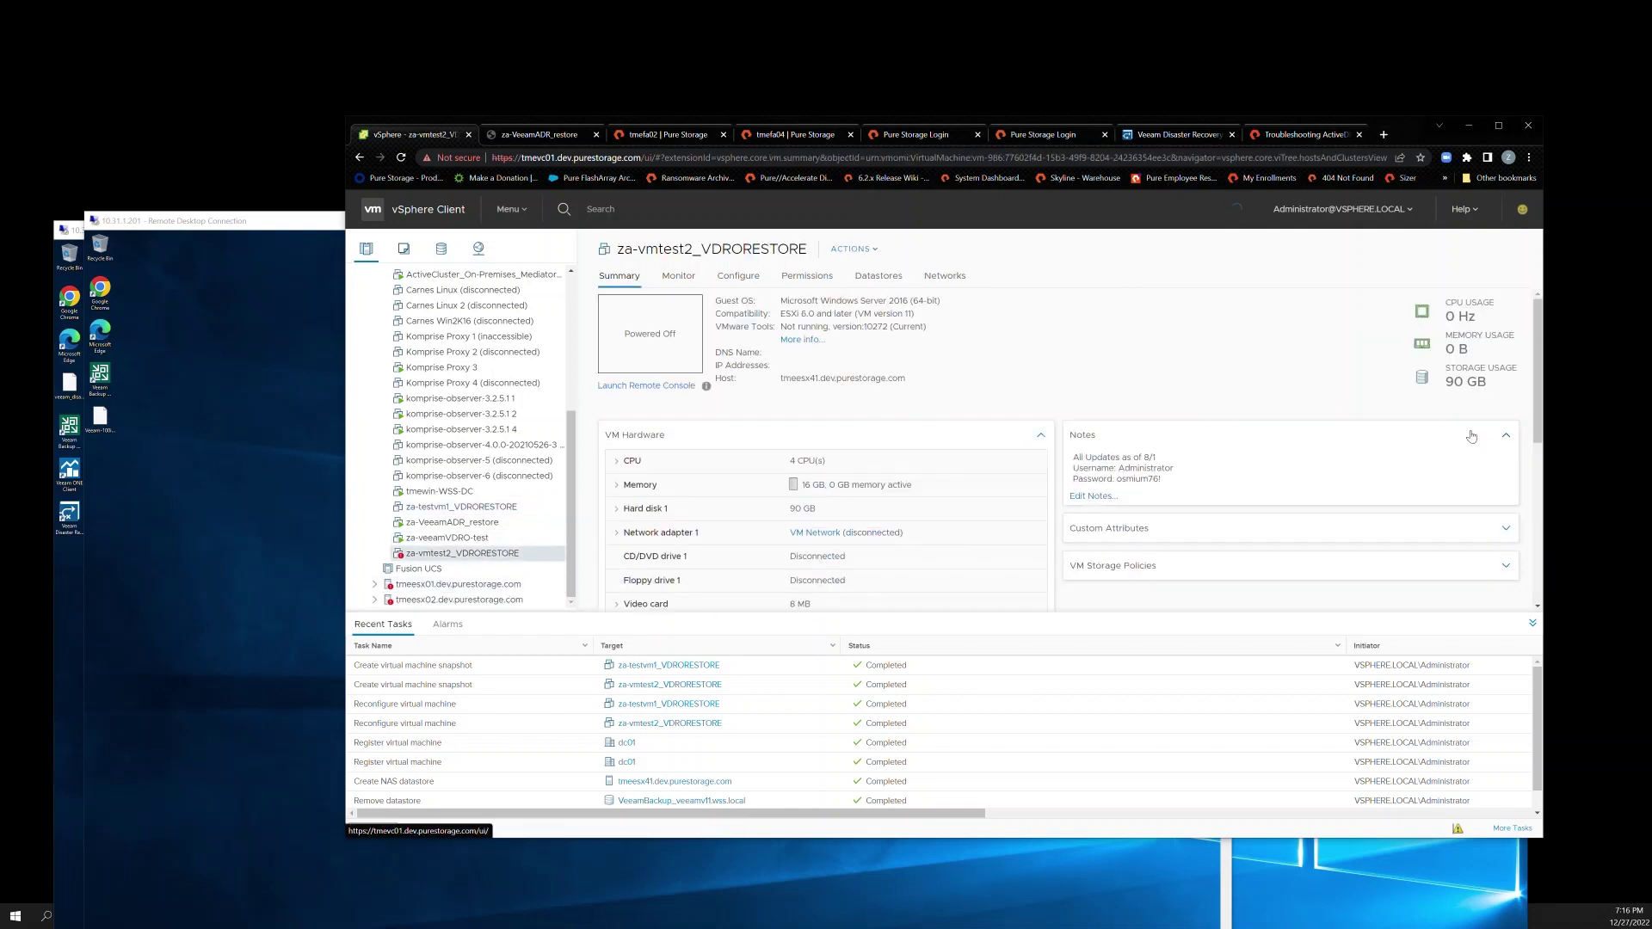
click(480, 509)
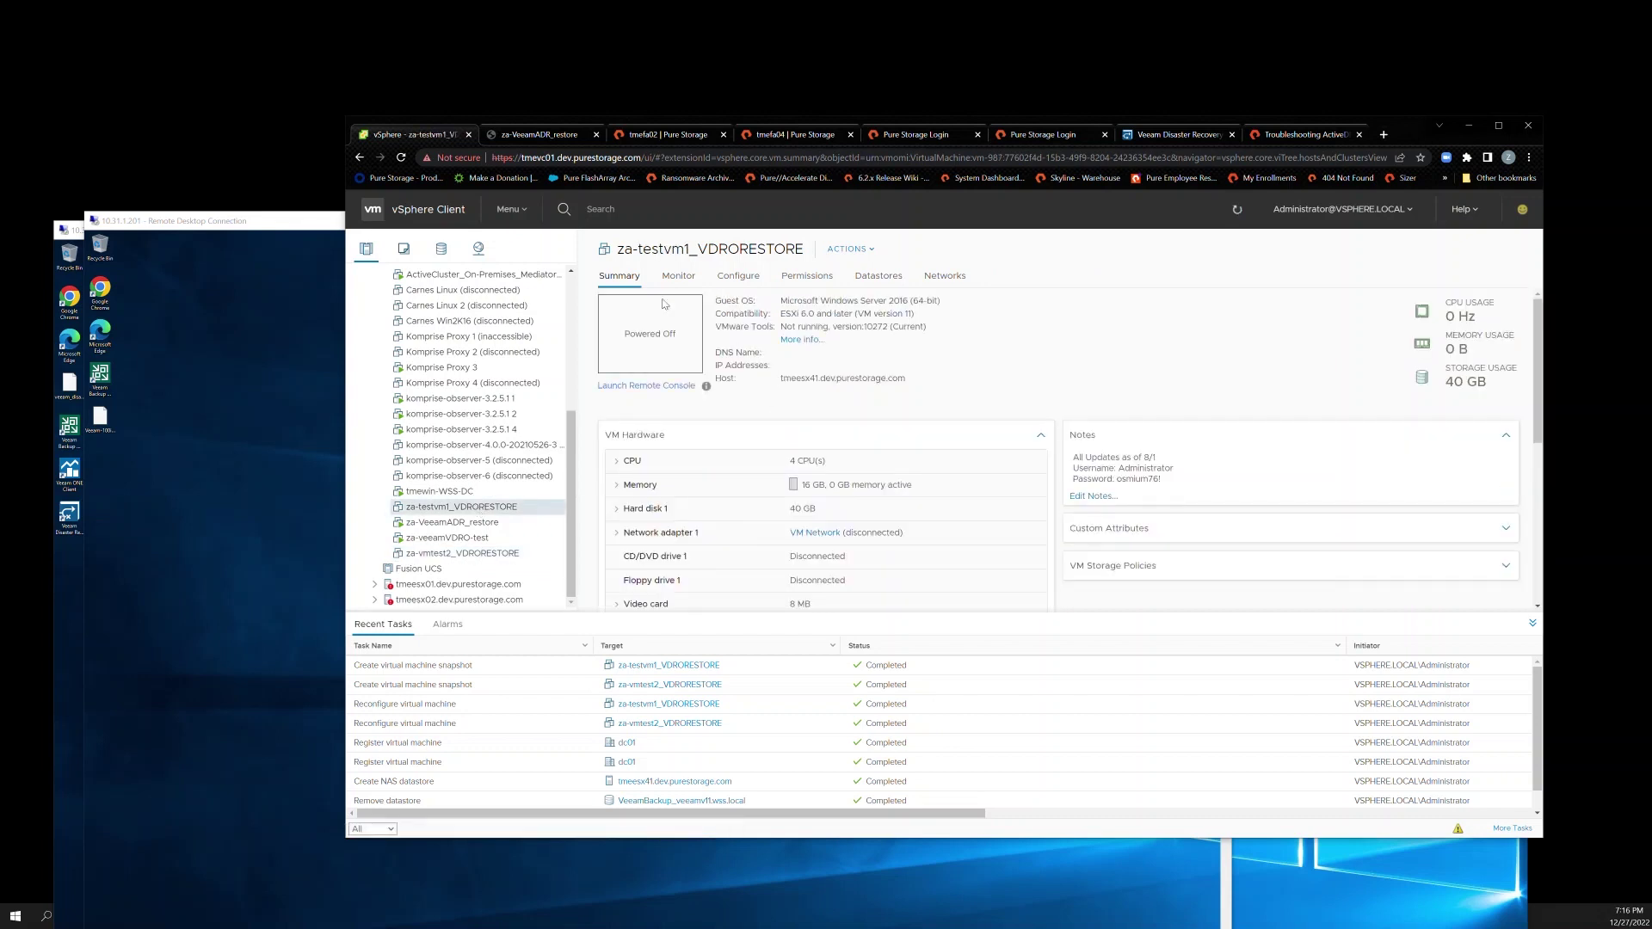
Return to Veeam Disaster Recovery Orchestrator and review the latest Restore - Recovery log entries for za-testvm1 and za-vmtest2
click(1136, 136)
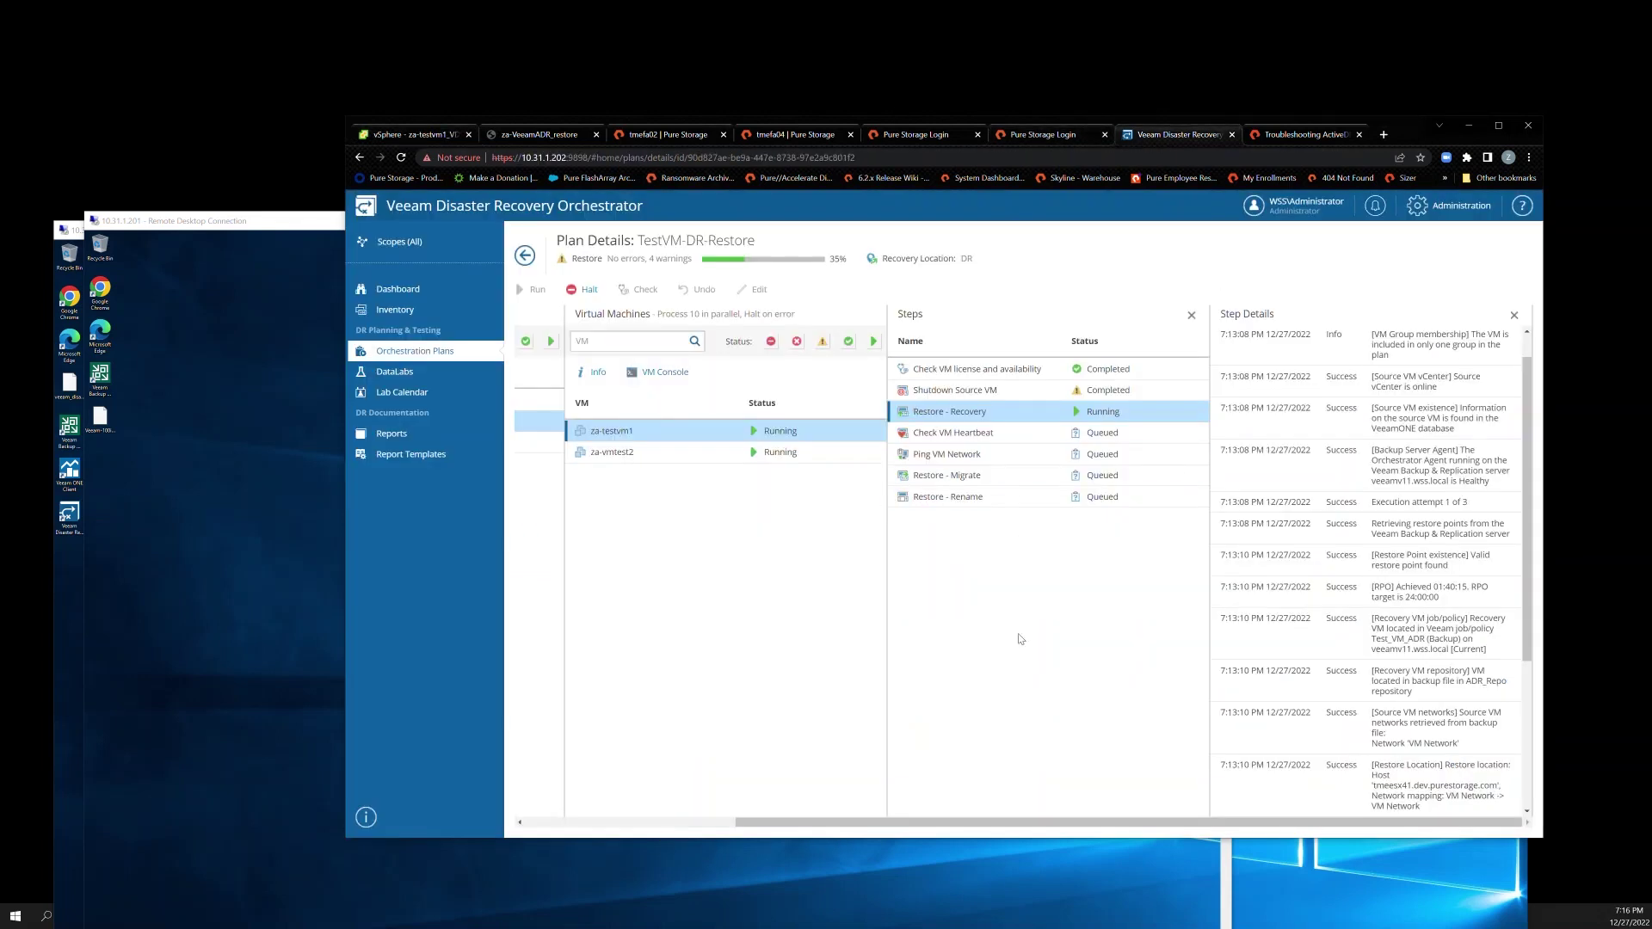
scroll(1350, 708, down, 2)
scroll(1350, 707, down, 2)
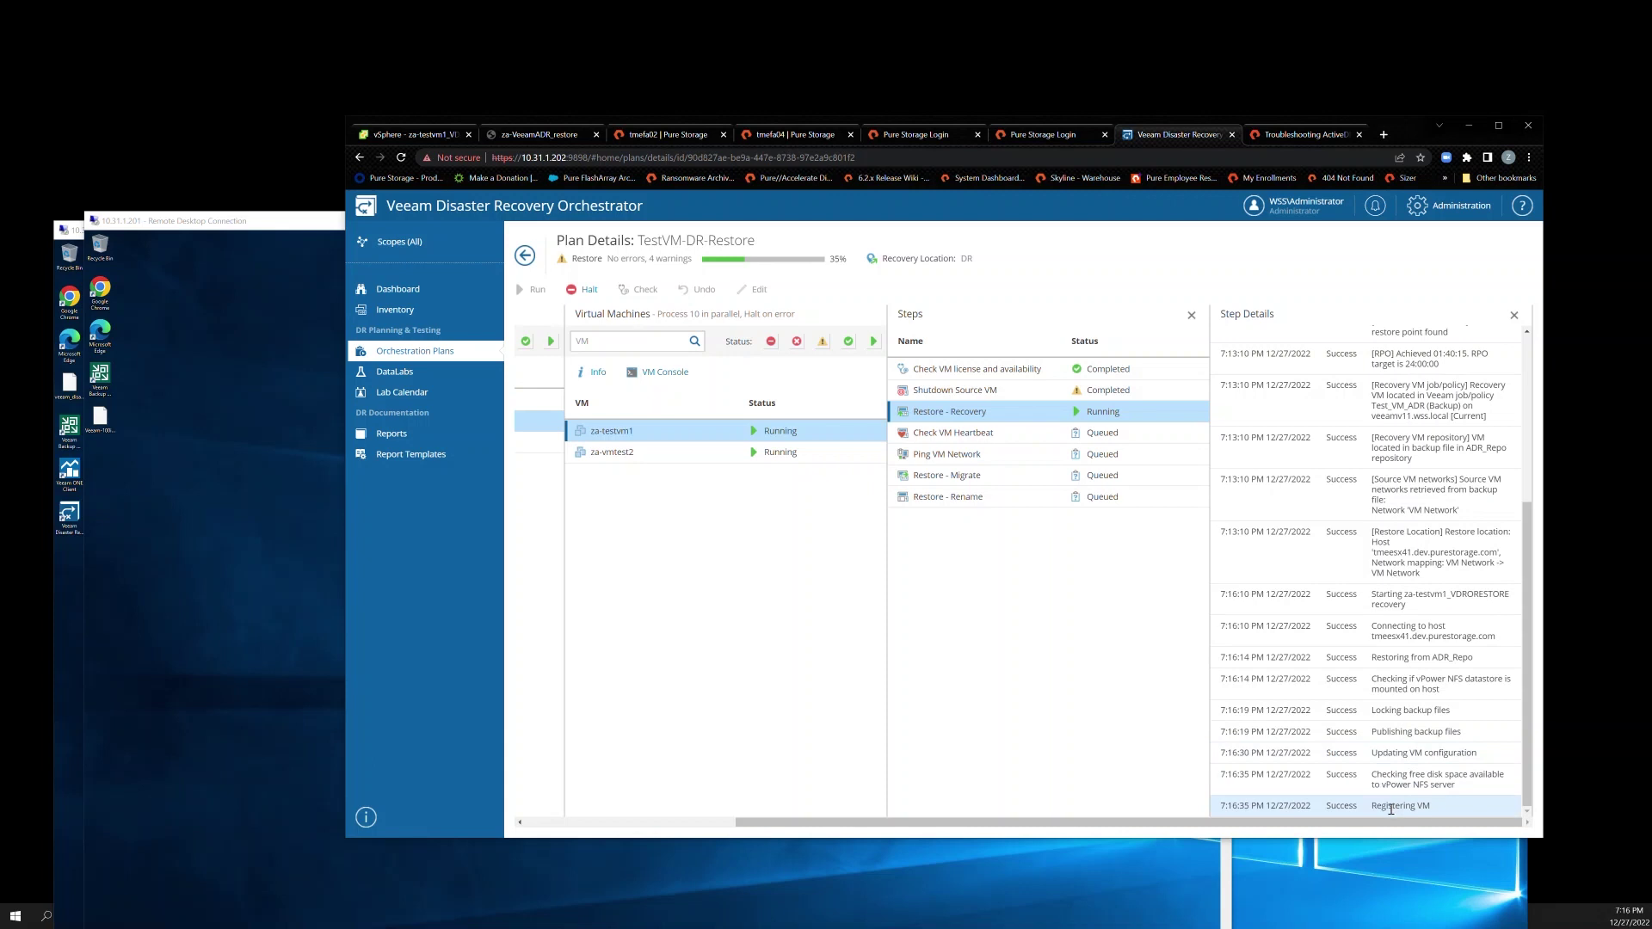
click(684, 452)
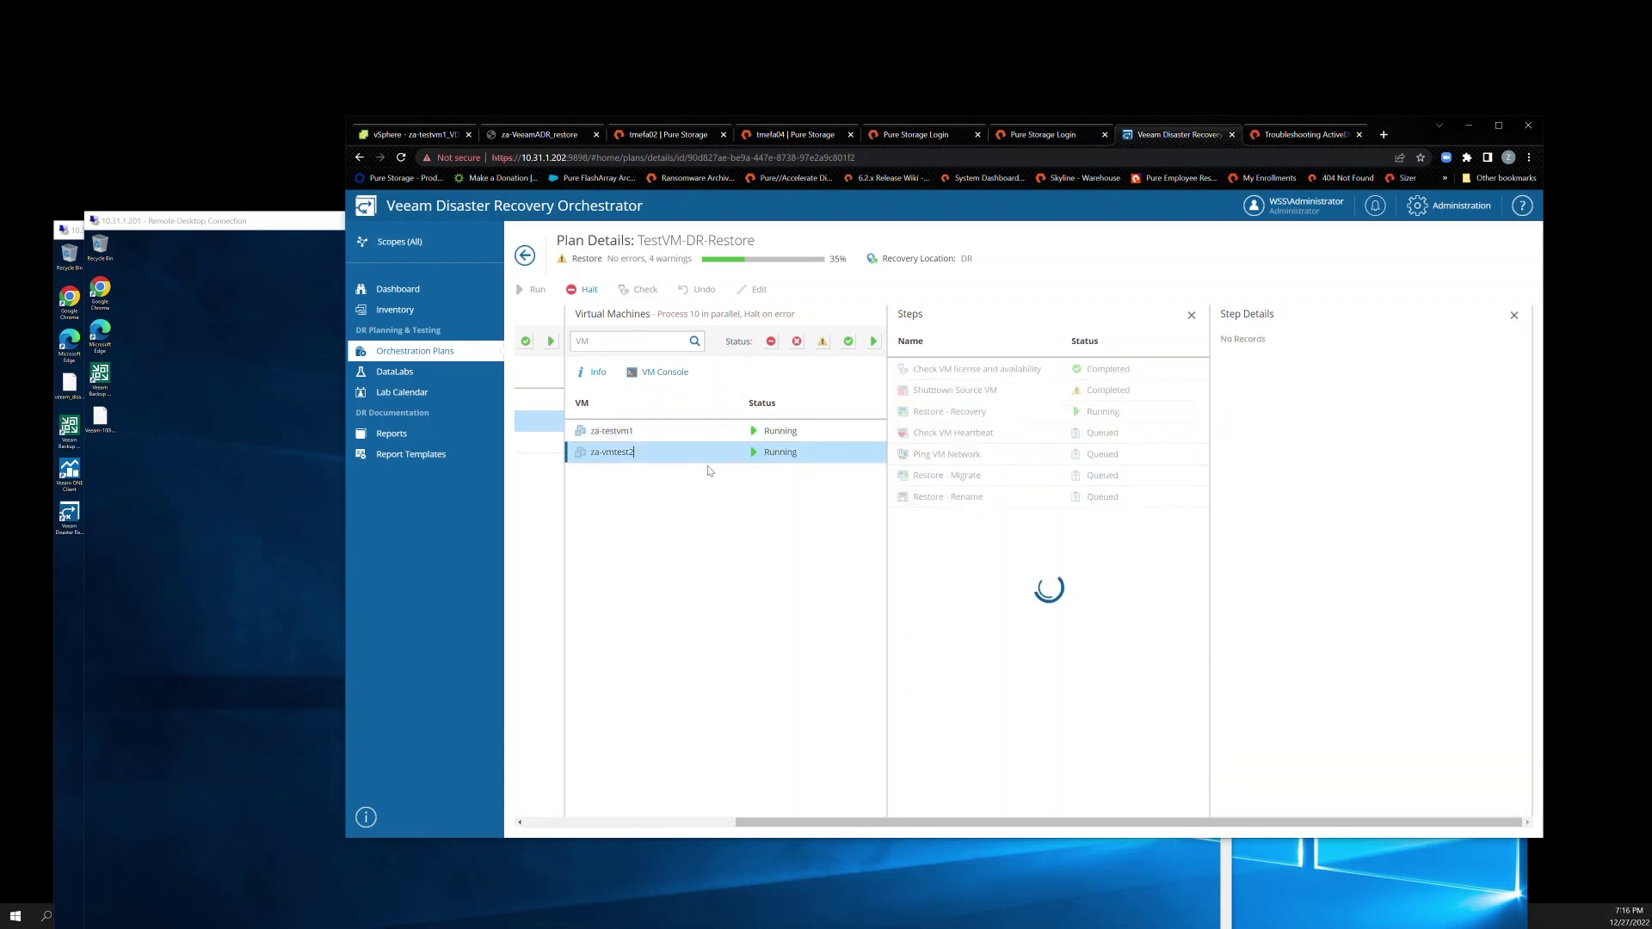
click(1037, 412)
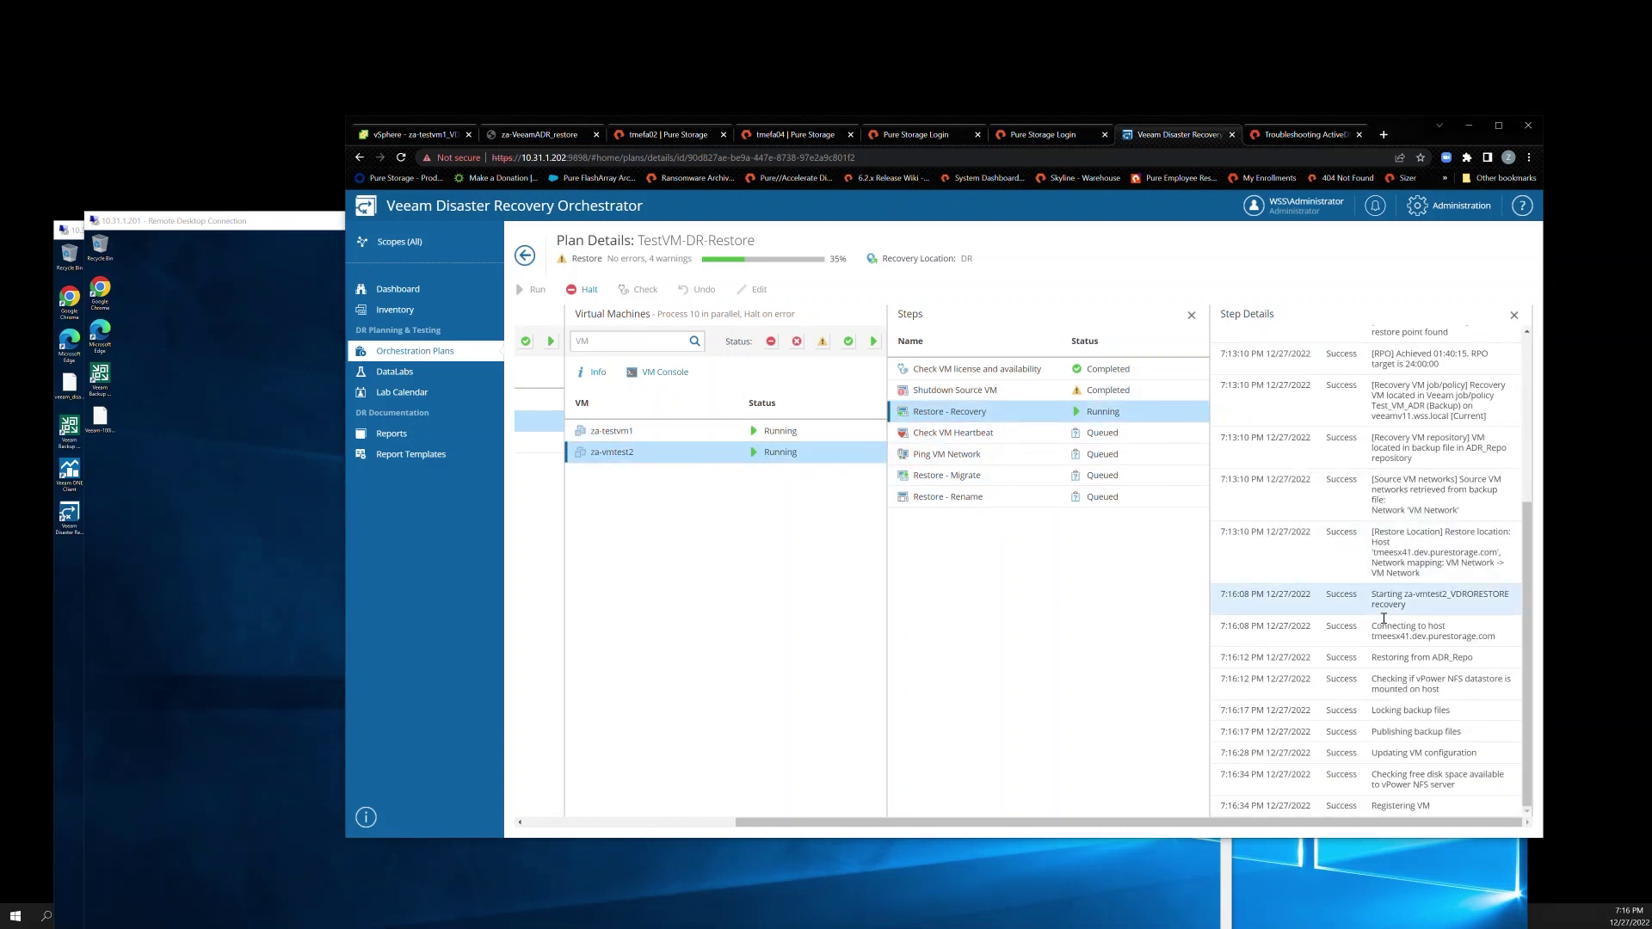